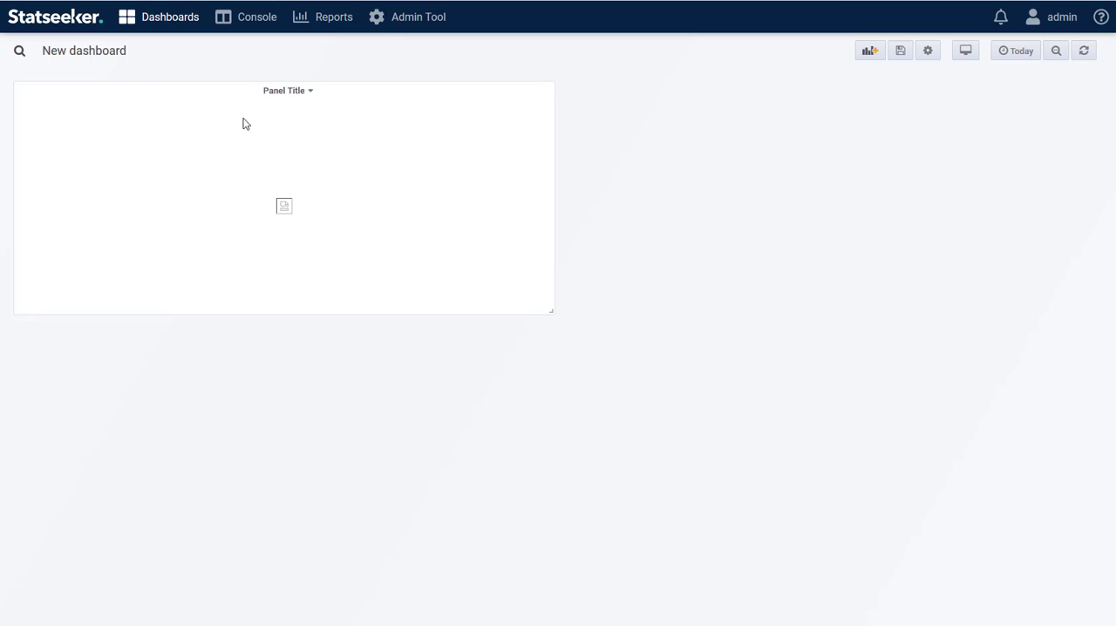
Open the new dashboard's image map panel for editing and show its image map settings
left_click(288, 92)
left_click(284, 132)
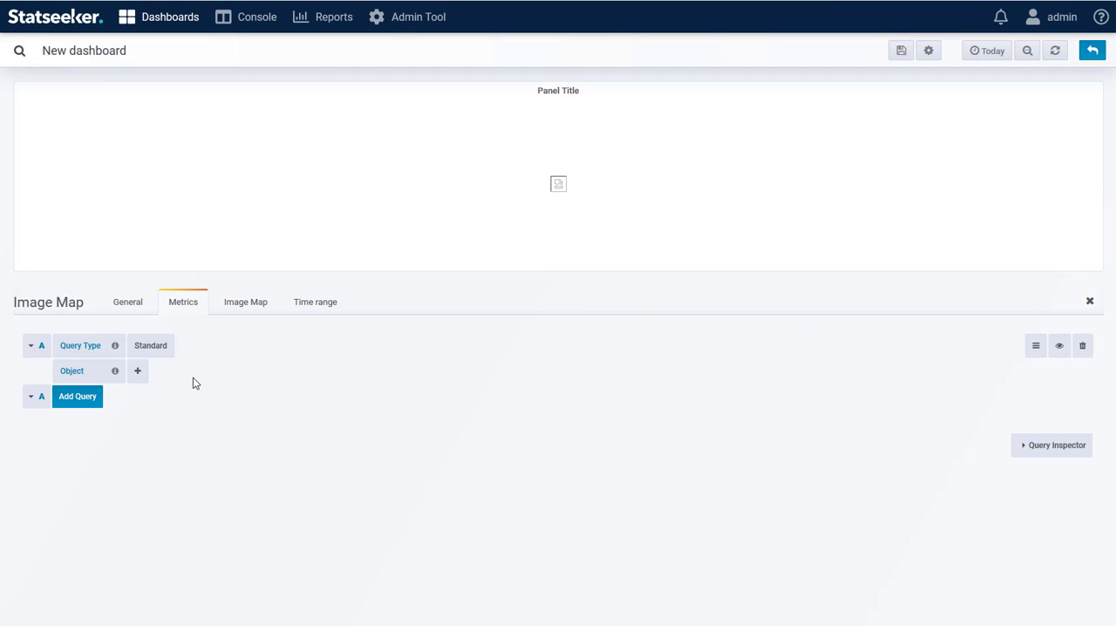
left_click(250, 309)
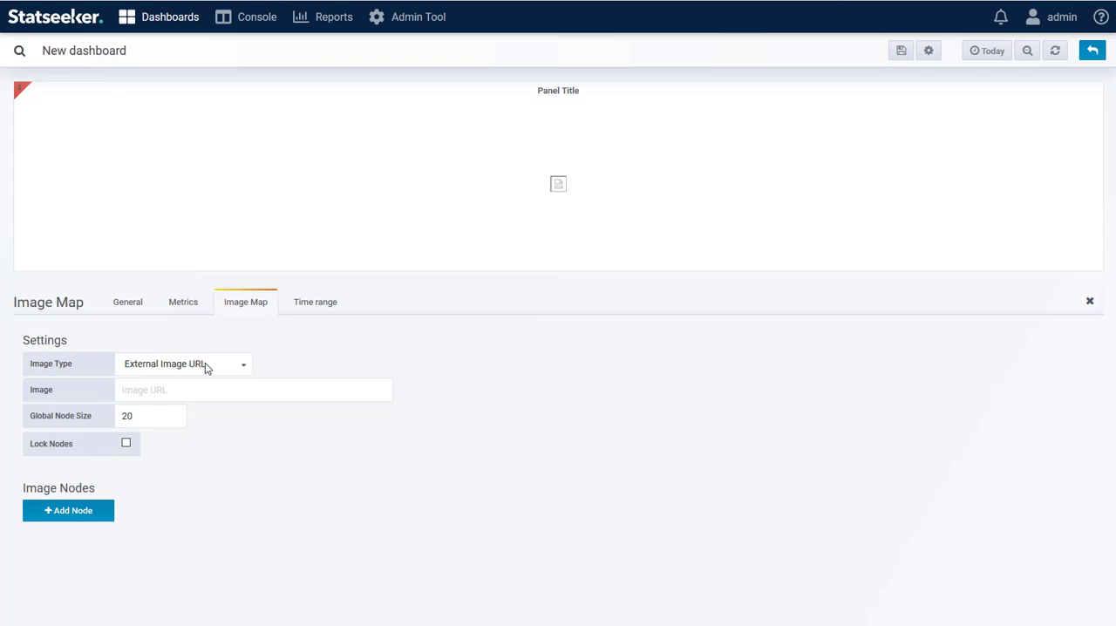
left_click(237, 393)
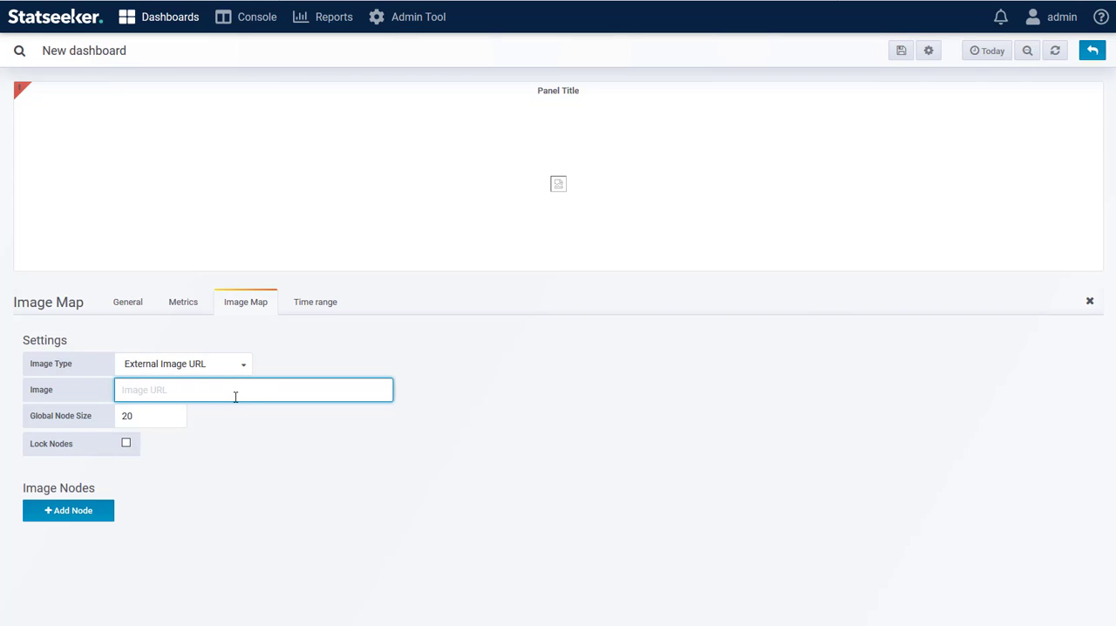
type("https://tinyurl.com/y4j5c8wo")
left_click(481, 387)
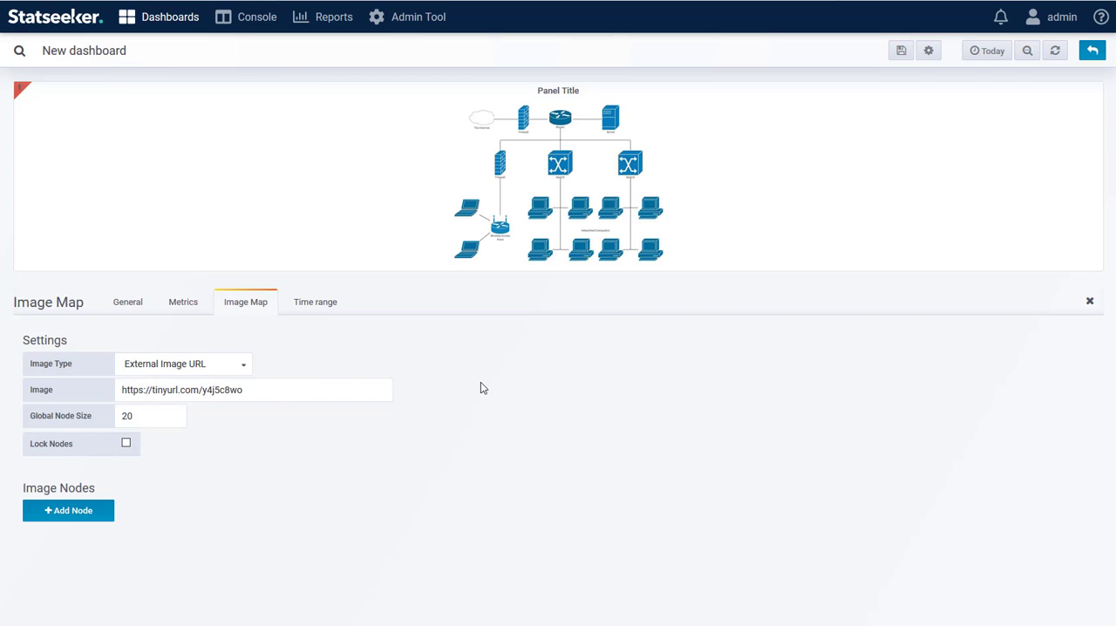
Switch the image type to Uploaded Image and upload Office2.png as the panel's background
left_click(225, 366)
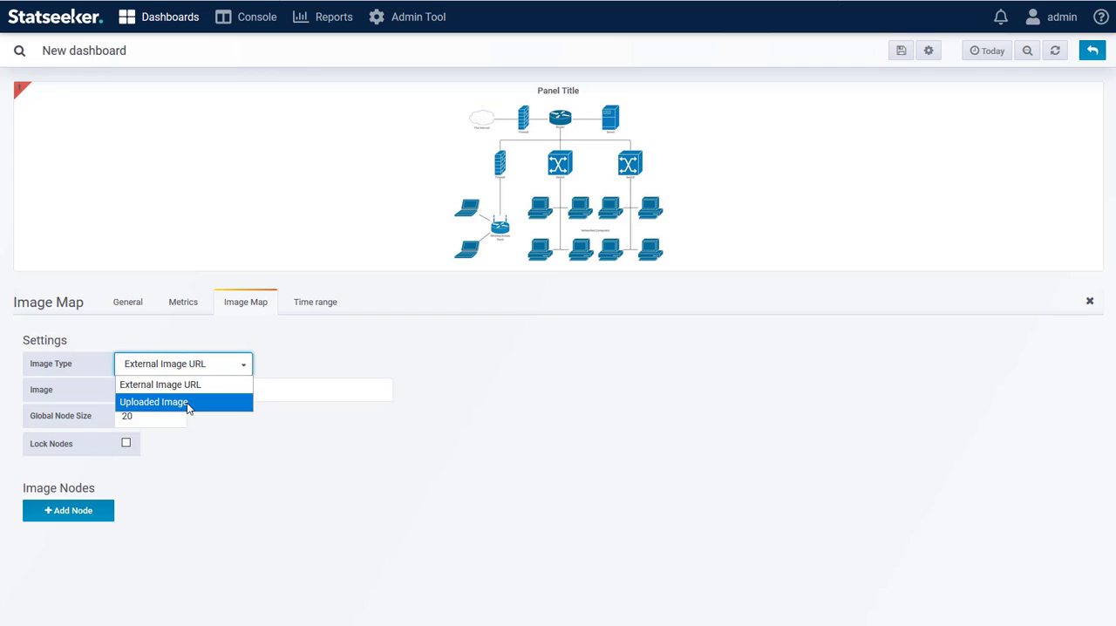
left_click(186, 403)
left_click(246, 391)
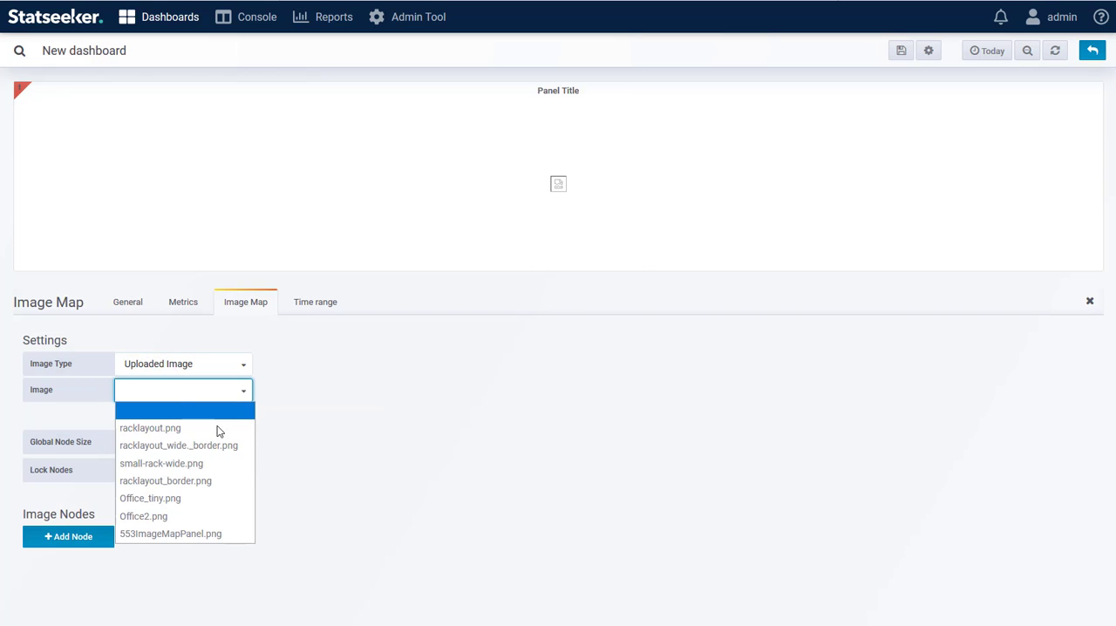
left_click(230, 414)
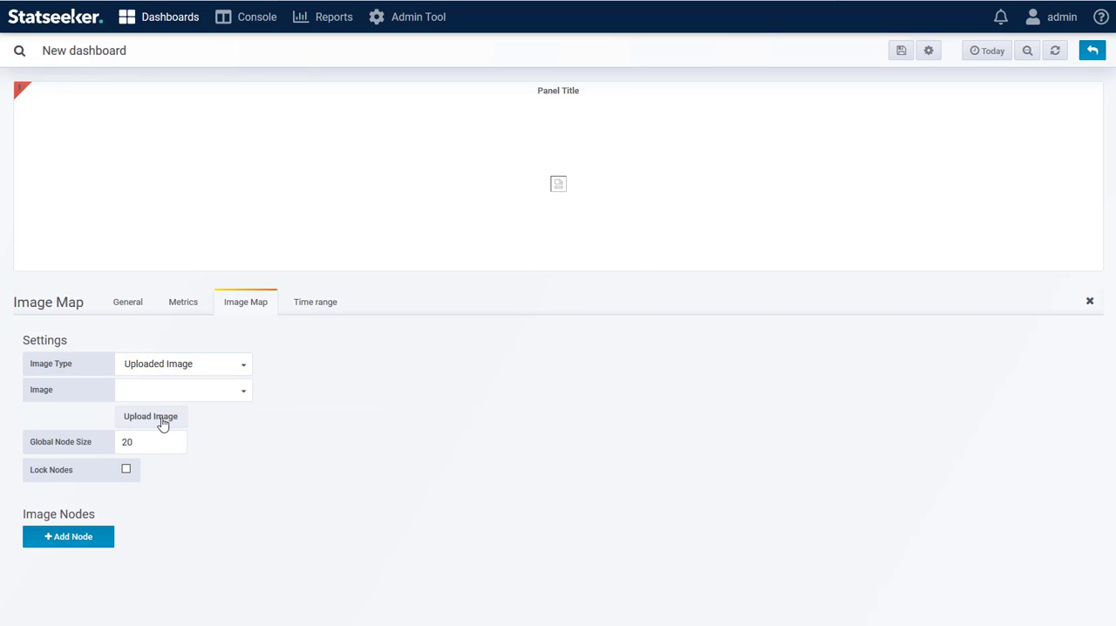
left_click(162, 424)
left_click(304, 52)
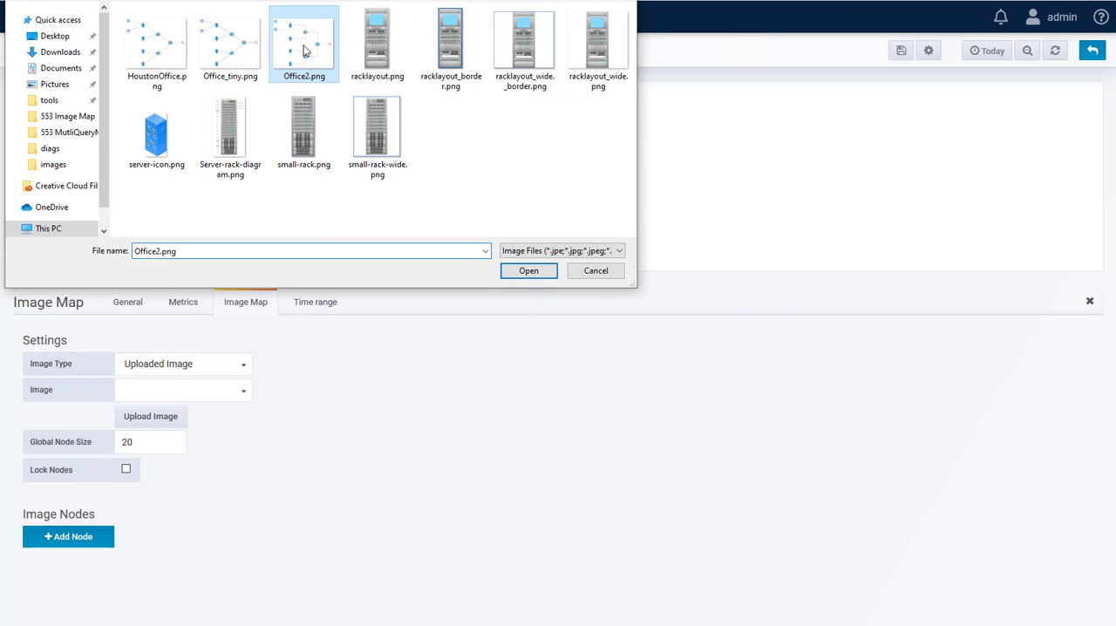
left_click(526, 271)
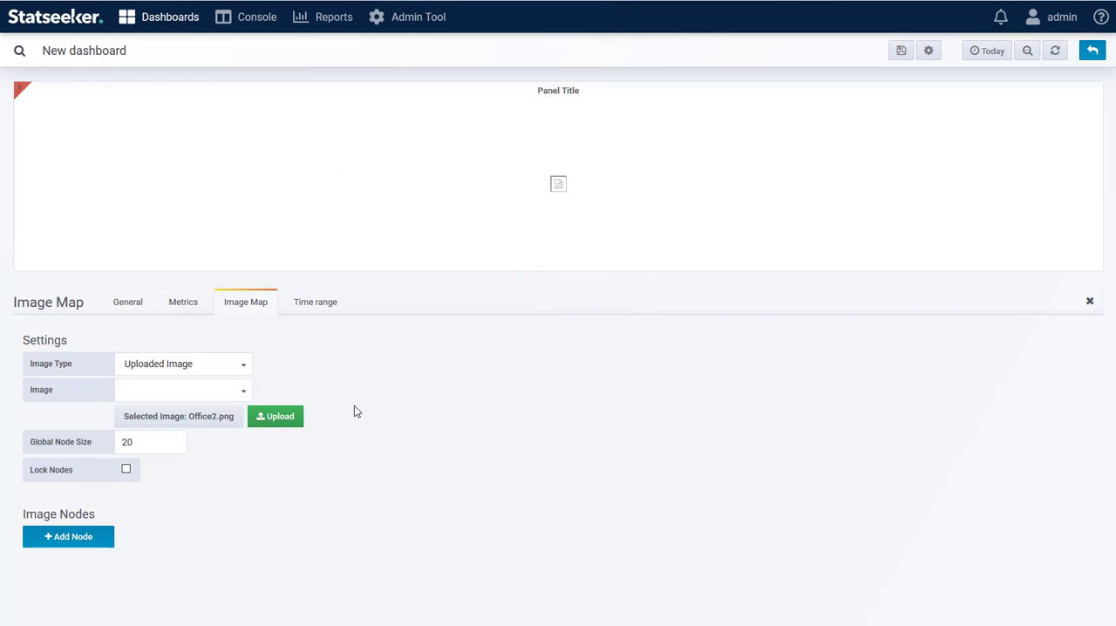
left_click(270, 419)
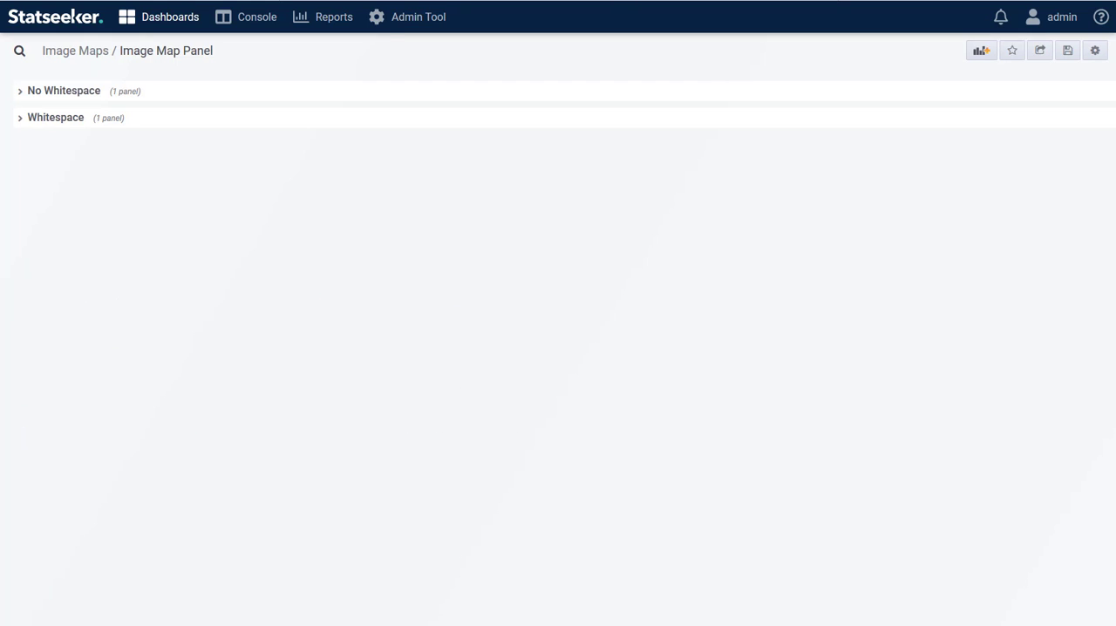
Compare the node placement on the rack images in the No Whitespace and Whitespace rows of the Image Map Panel dashboard
left_click(21, 92)
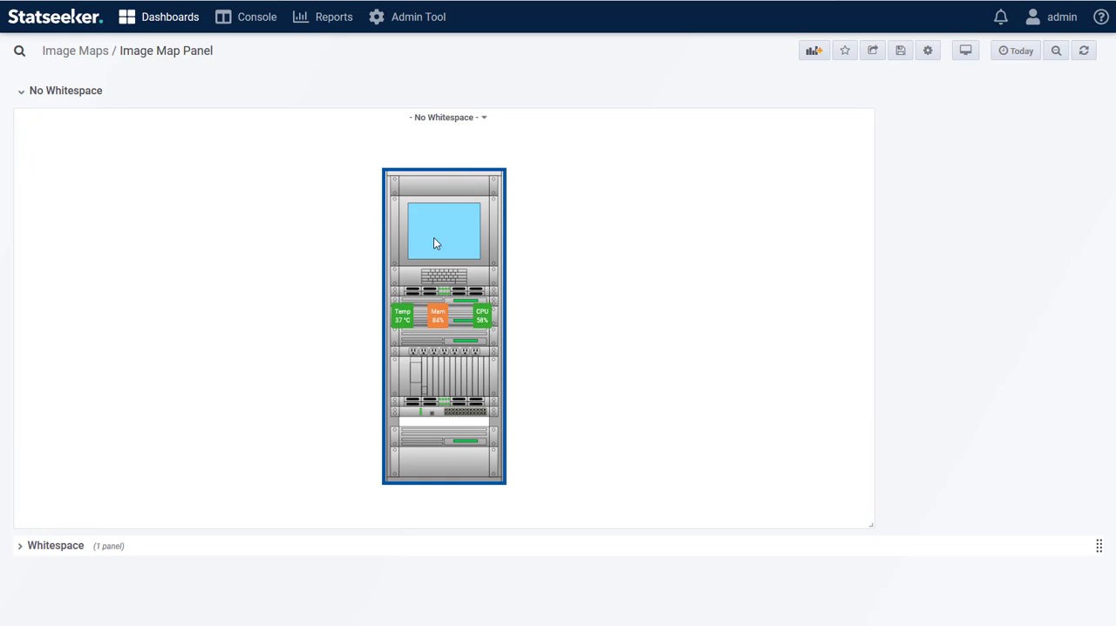
mouse_move(404, 314)
left_mouse_down()
mouse_move(288, 311)
mouse_move(368, 319)
mouse_move(393, 253)
mouse_move(421, 251)
mouse_move(309, 314)
mouse_move(409, 315)
left_mouse_up()
left_click(20, 96)
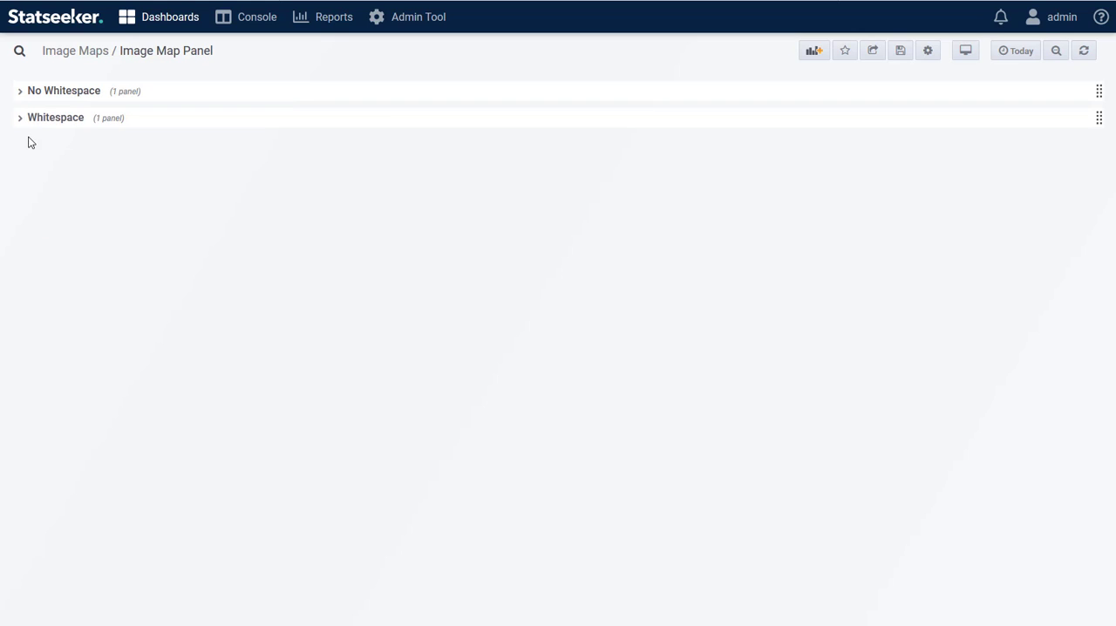
left_click(22, 122)
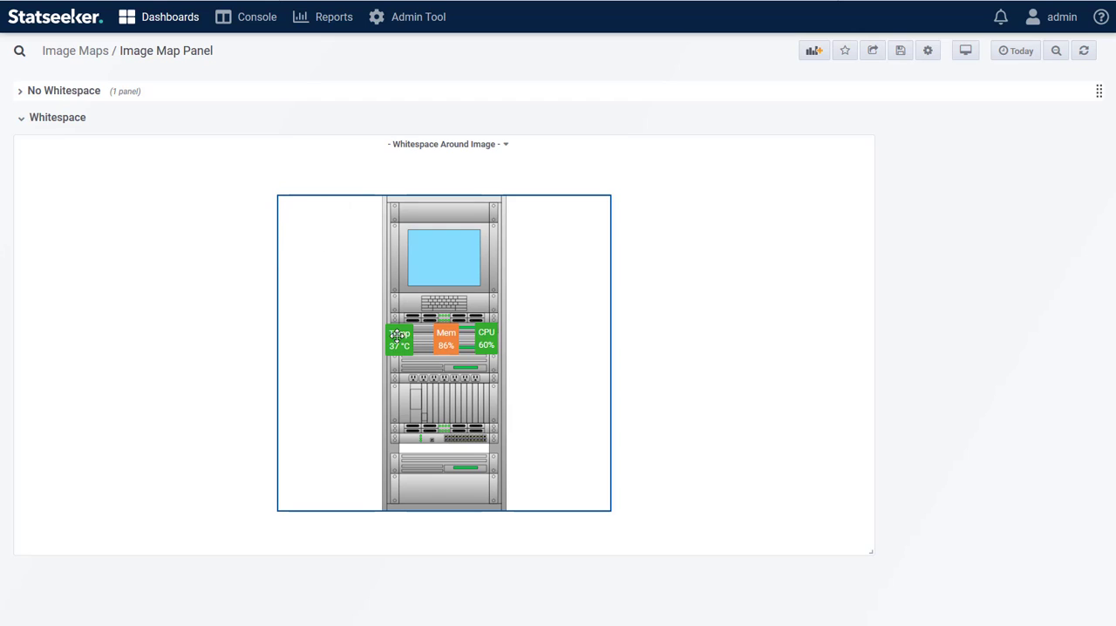
mouse_move(397, 335)
left_mouse_down()
mouse_move(346, 276)
mouse_move(349, 377)
mouse_move(410, 392)
mouse_move(402, 339)
left_mouse_up()
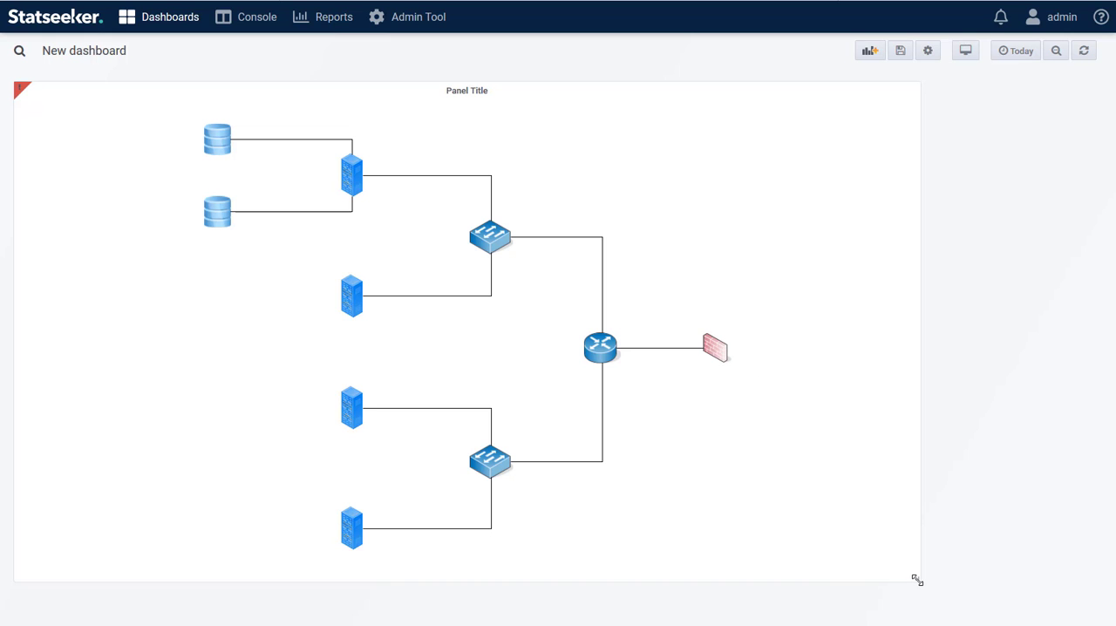
Shrink and enlarge the image map panel on the new dashboard to check how its image scales
left_click_drag(917, 580, 678, 413)
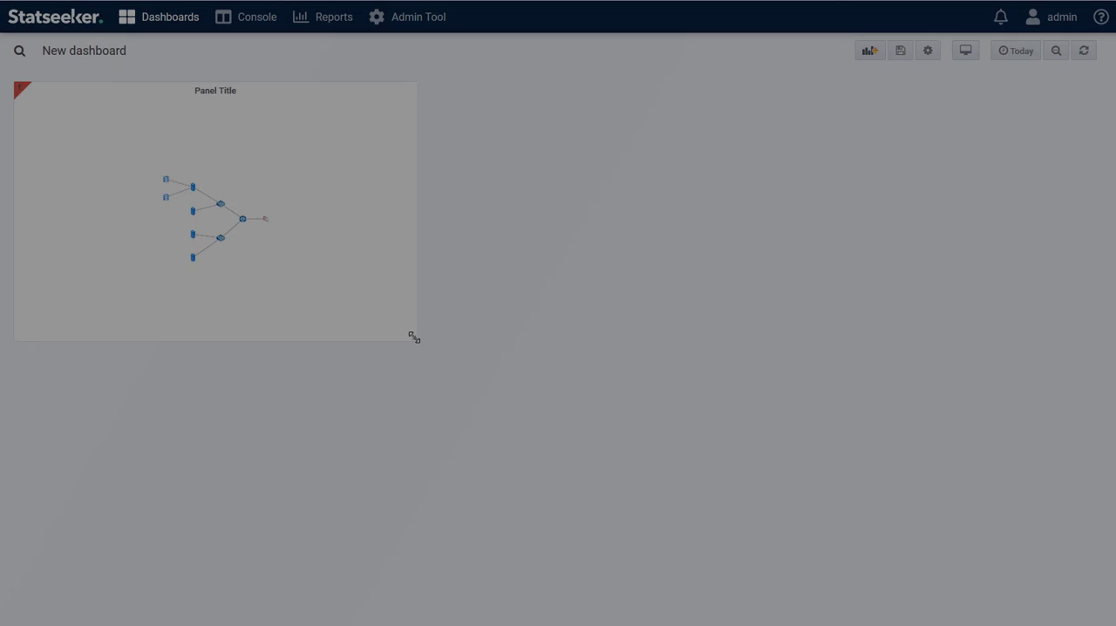
left_click_drag(413, 337, 896, 529)
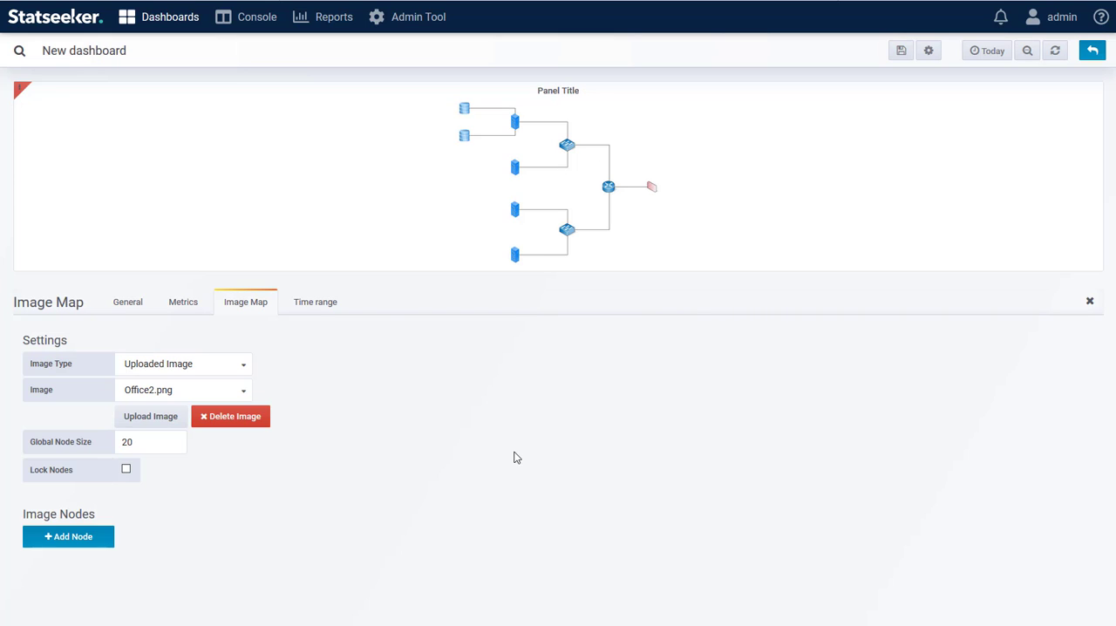
Set query A in the image map panel to the Device object, limited to the London Office group
left_click(183, 305)
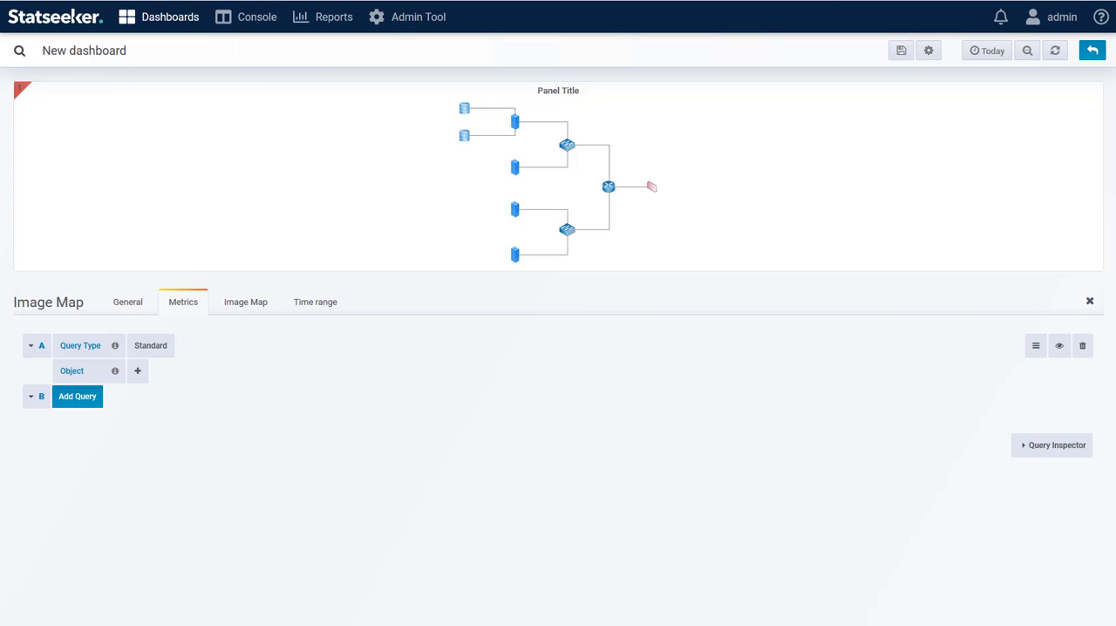
left_click(137, 371)
mouse_move(163, 450)
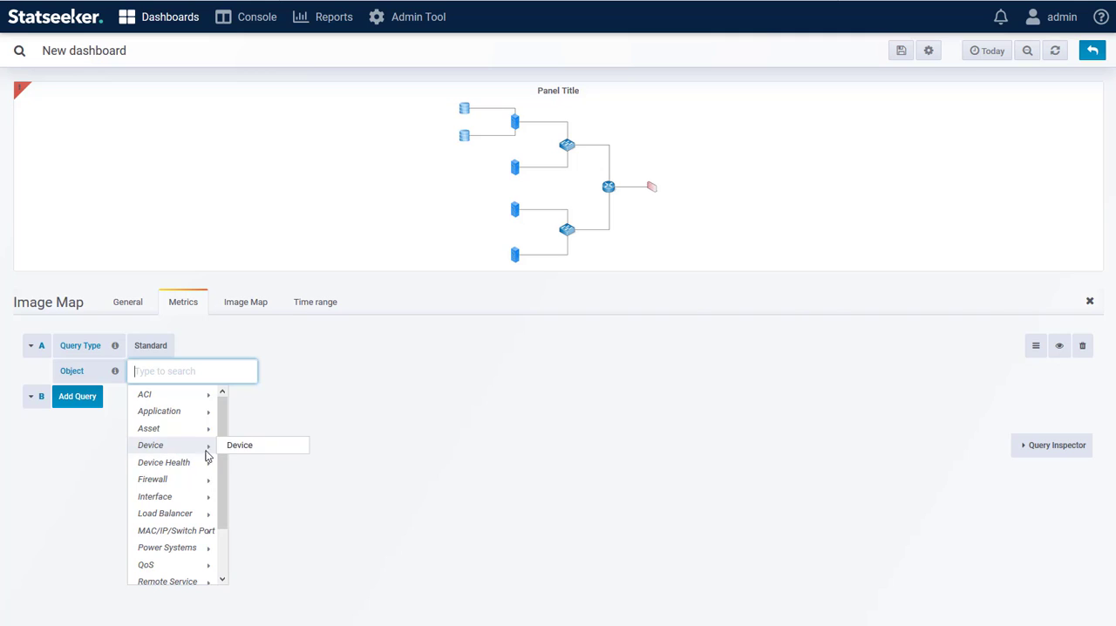
left_click(264, 449)
left_click(137, 397)
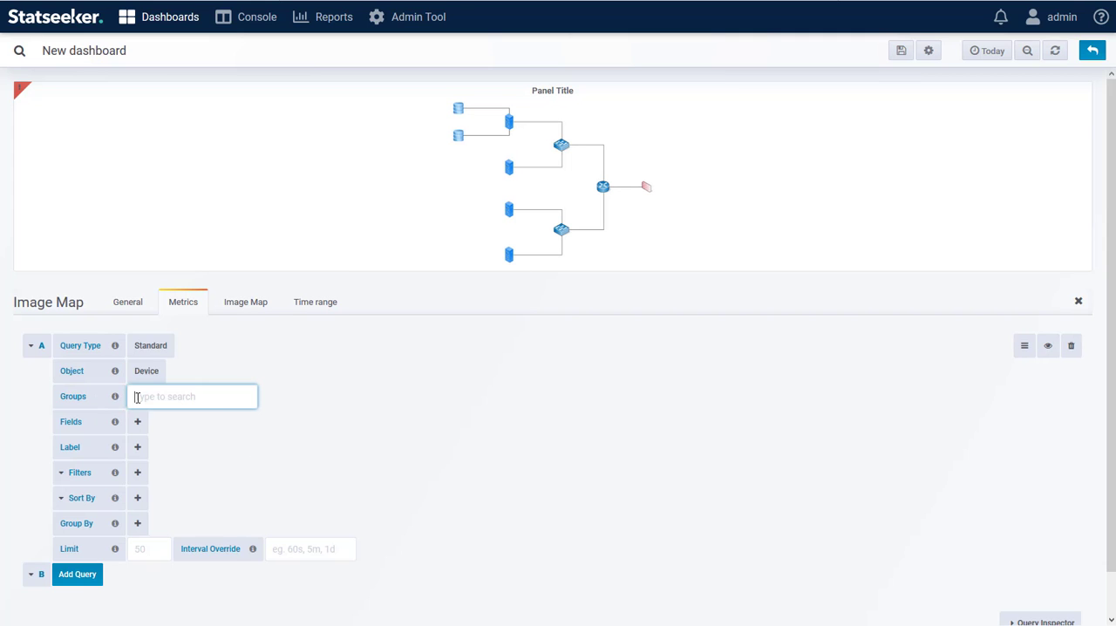
type("lon")
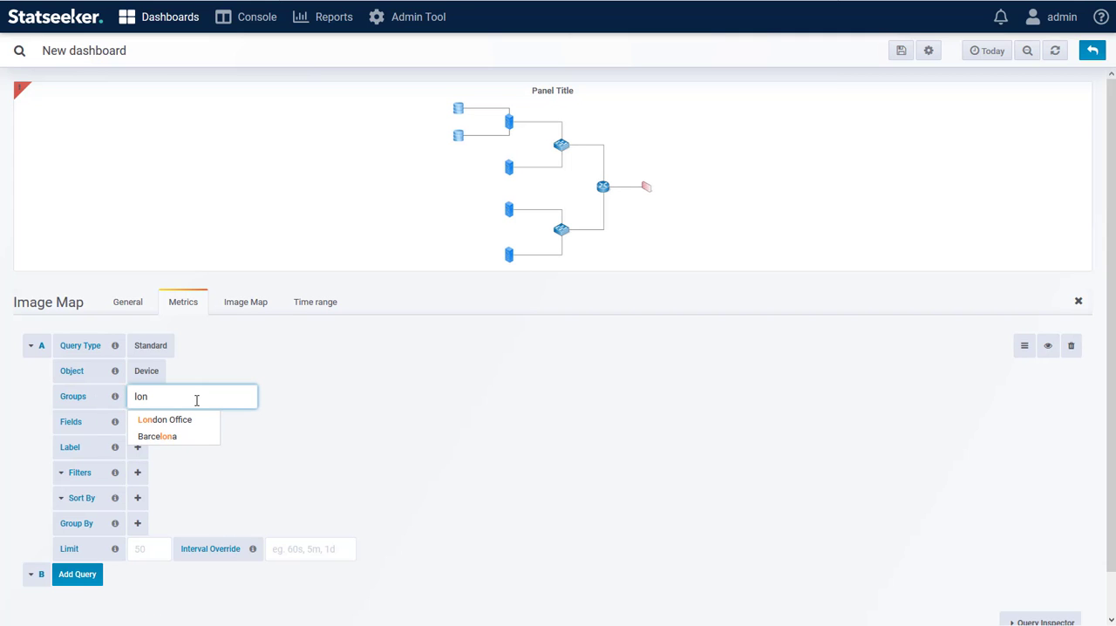
left_click(186, 421)
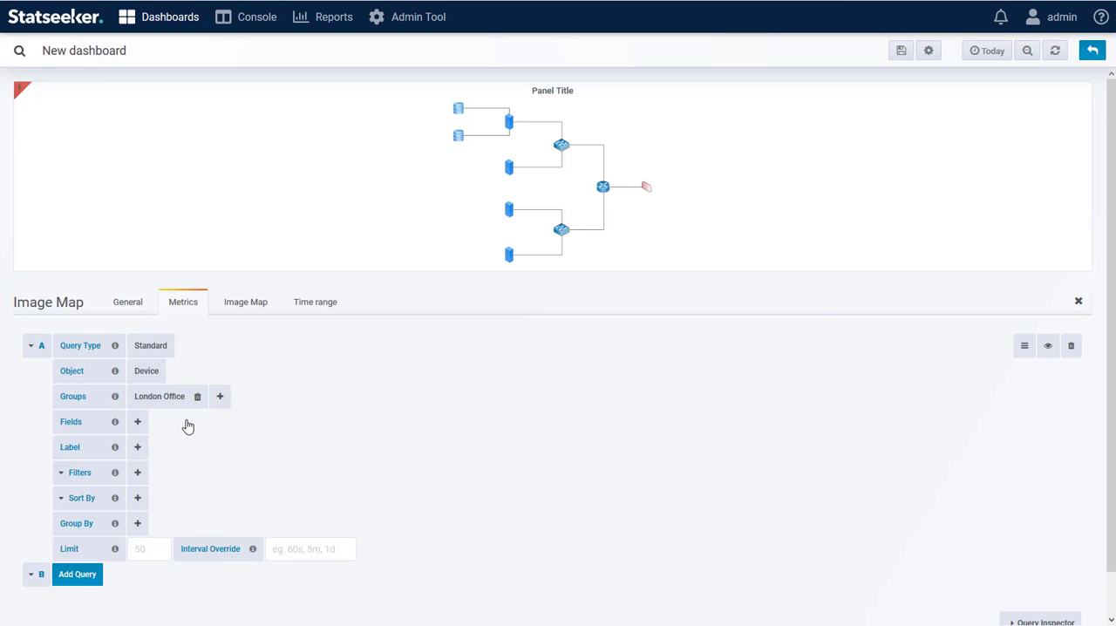
Add the Ping State (State) event field to query A
left_click(136, 422)
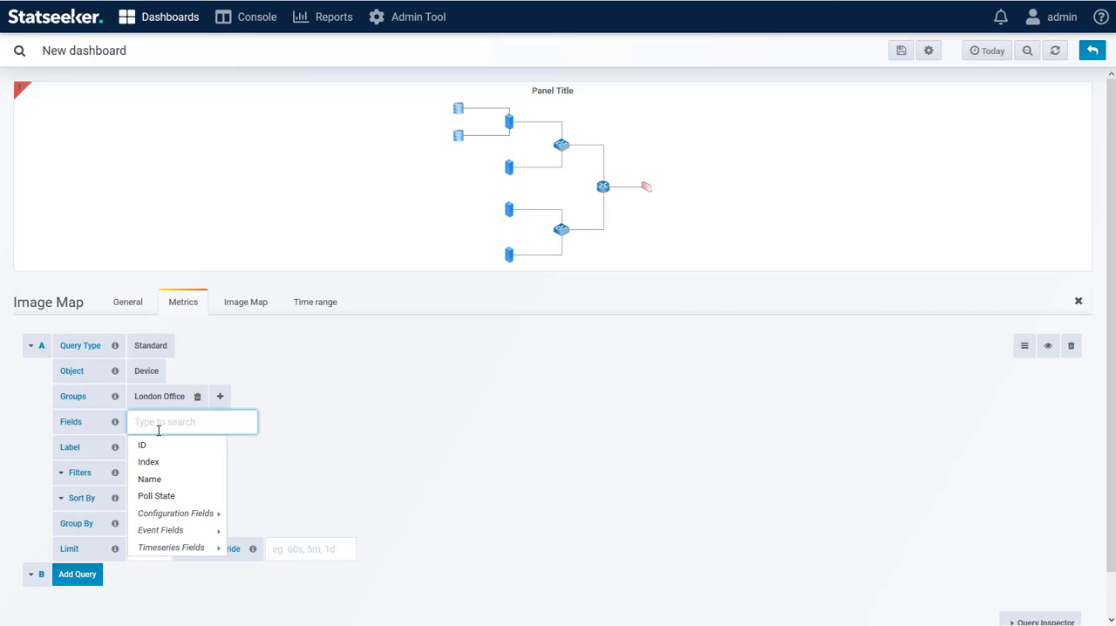
mouse_move(153, 529)
mouse_move(286, 530)
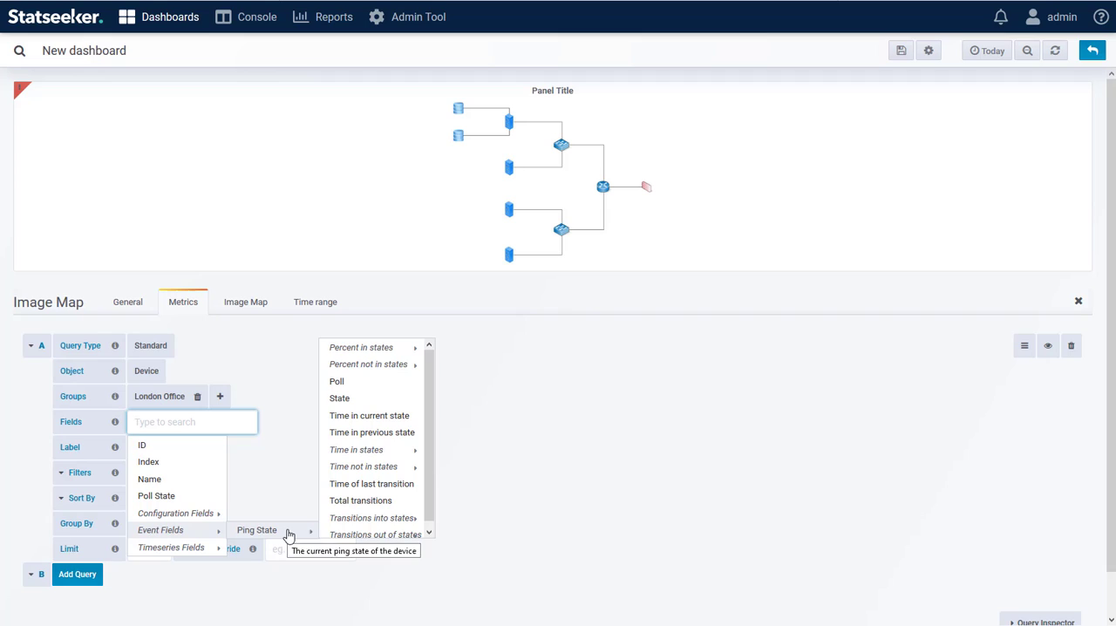
left_click(340, 399)
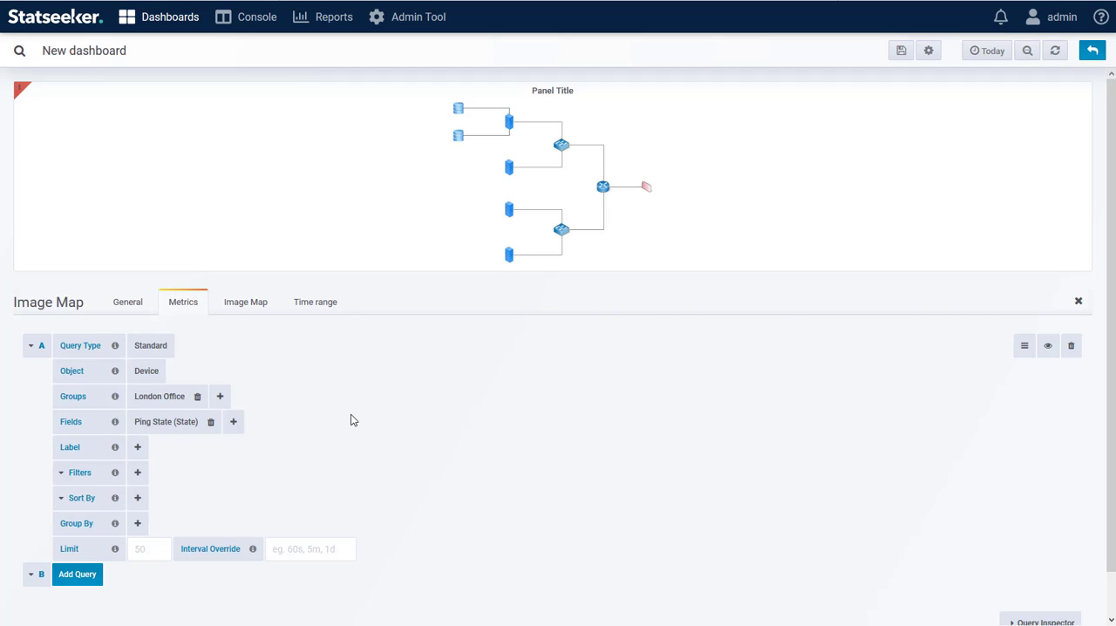
Add query B for the Device Health CPU object, limited to the London Office group
scroll(353, 420, "down", 1)
left_click(78, 530)
scroll(415, 451, "down", 1)
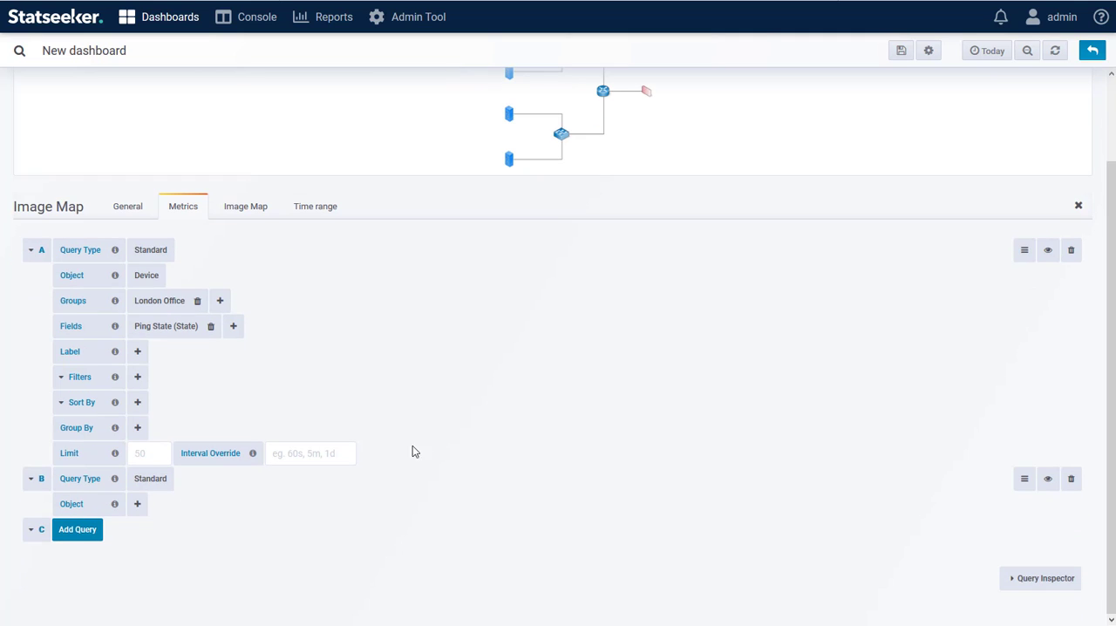
left_click(137, 504)
mouse_move(166, 595)
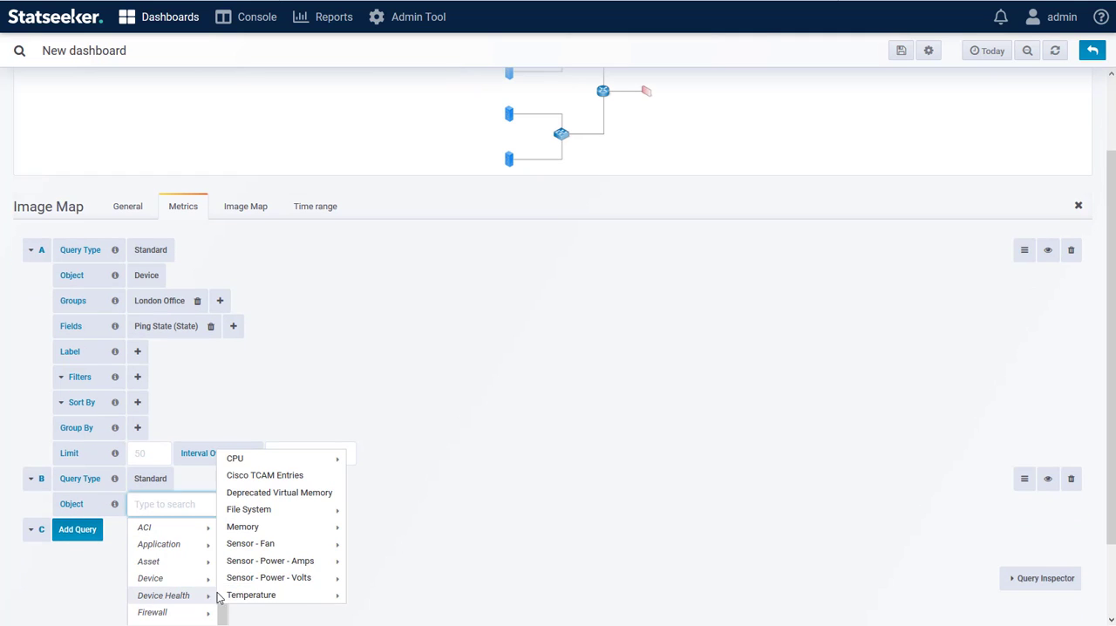
left_click(238, 464)
scroll(147, 366, "down", 3)
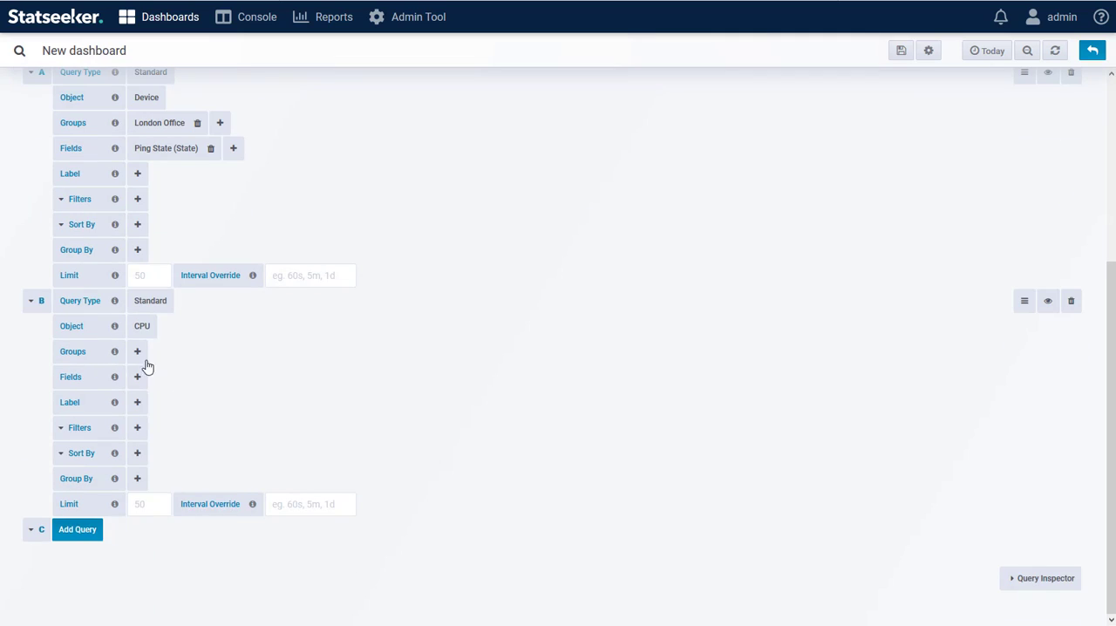
left_click(137, 351)
type("lo")
left_click(155, 375)
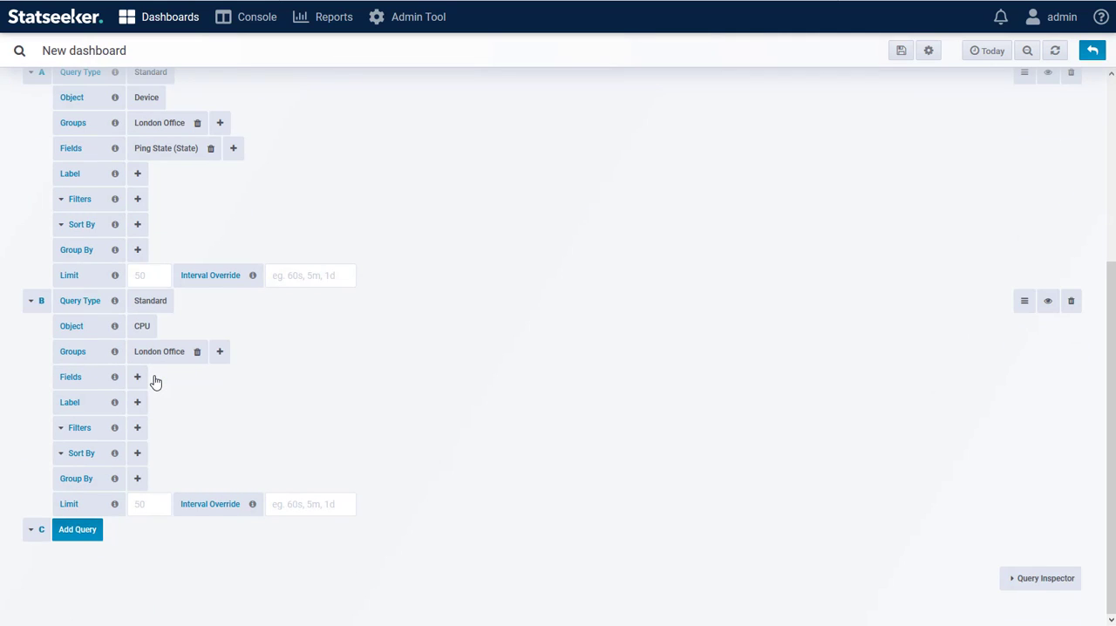
Add the Load Percentage (Current) timeseries field to query B
left_click(137, 377)
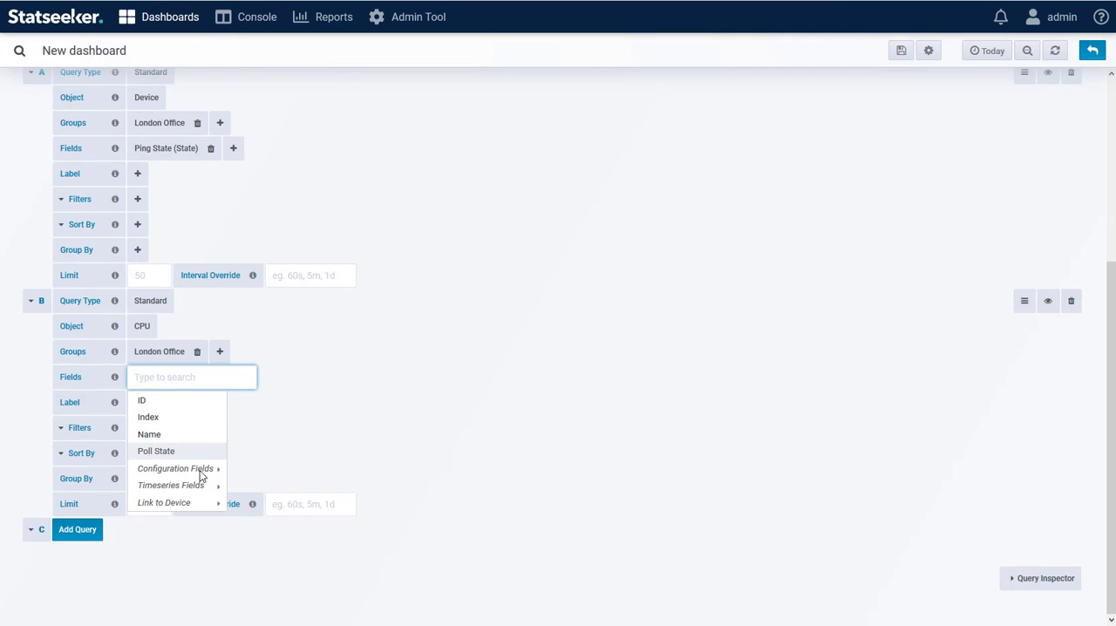
mouse_move(216, 488)
mouse_move(257, 488)
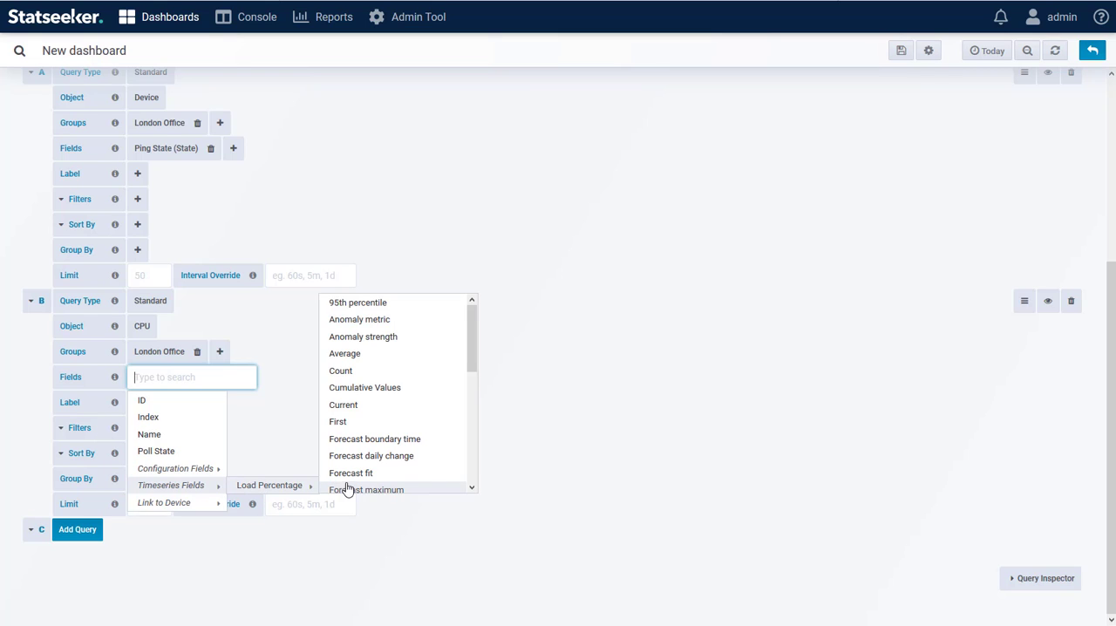
left_click(343, 405)
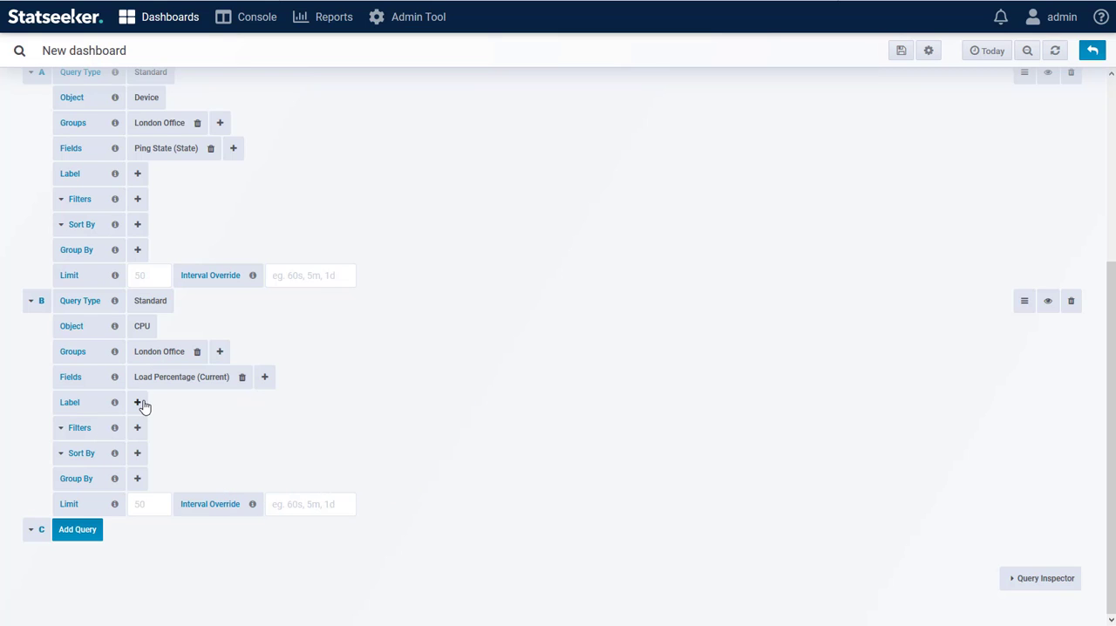
Group query B by the linked device's name
left_click(140, 480)
mouse_move(152, 621)
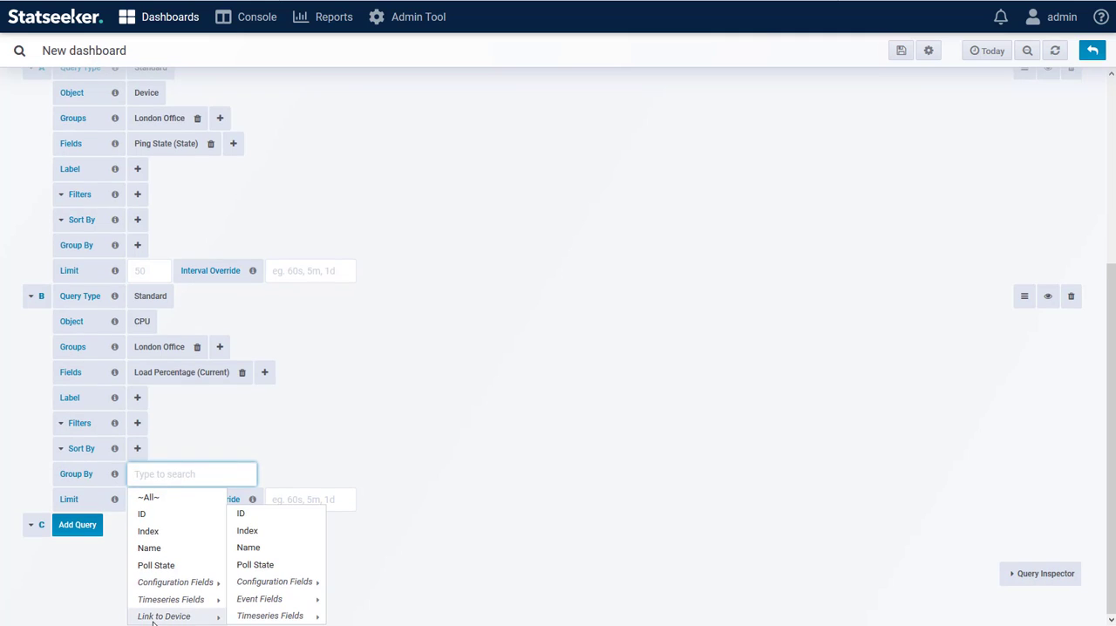
mouse_move(260, 619)
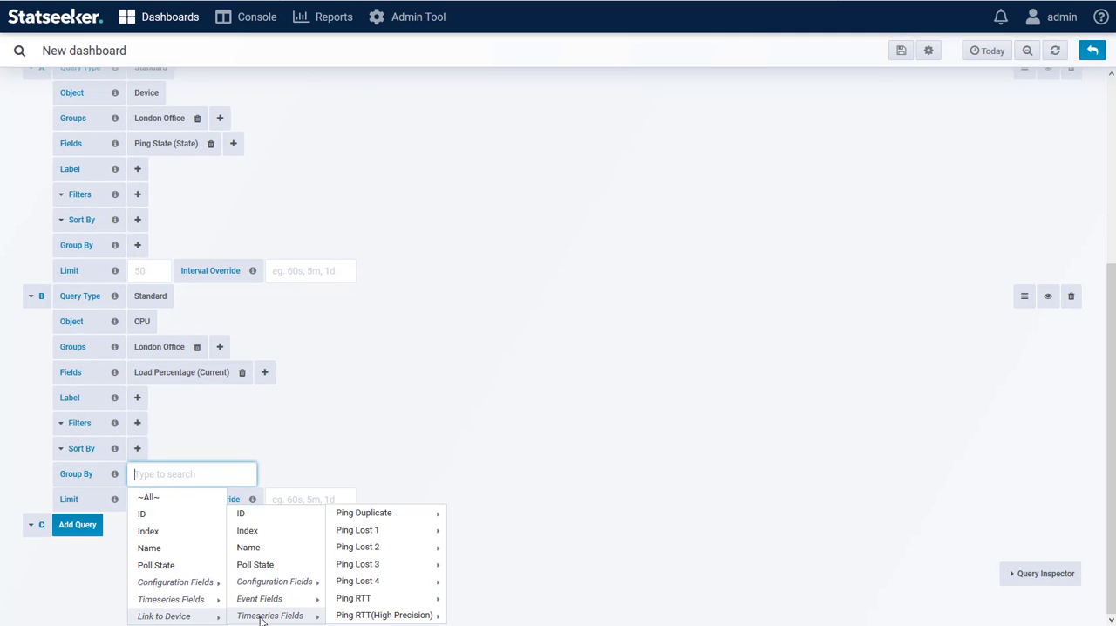
left_click(251, 548)
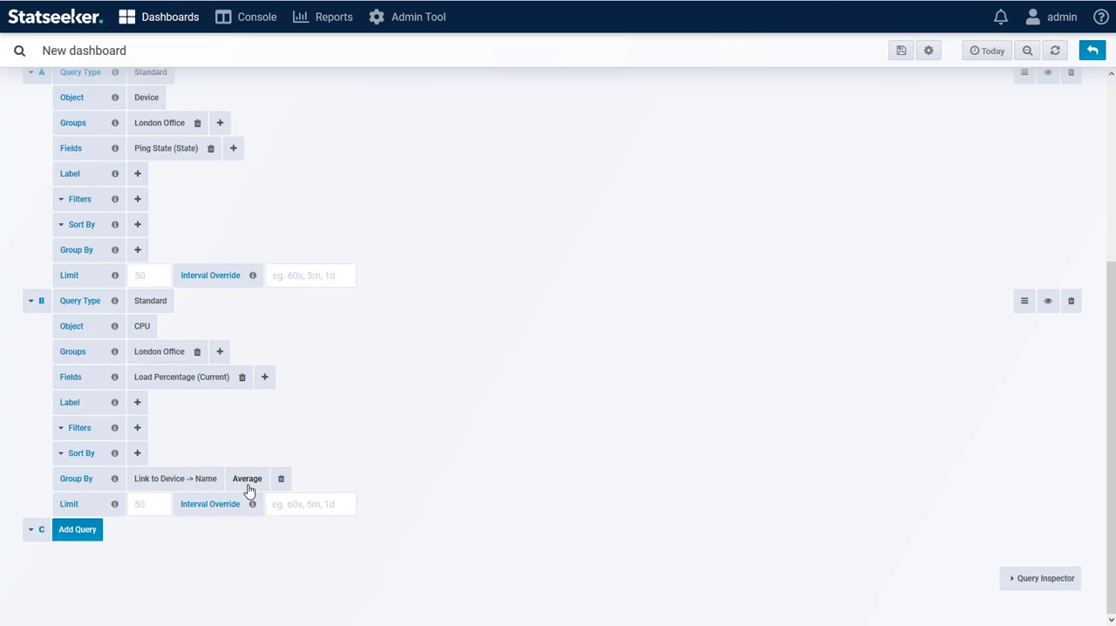
left_click(137, 403)
left_click(327, 383)
scroll(177, 242, "up", 2)
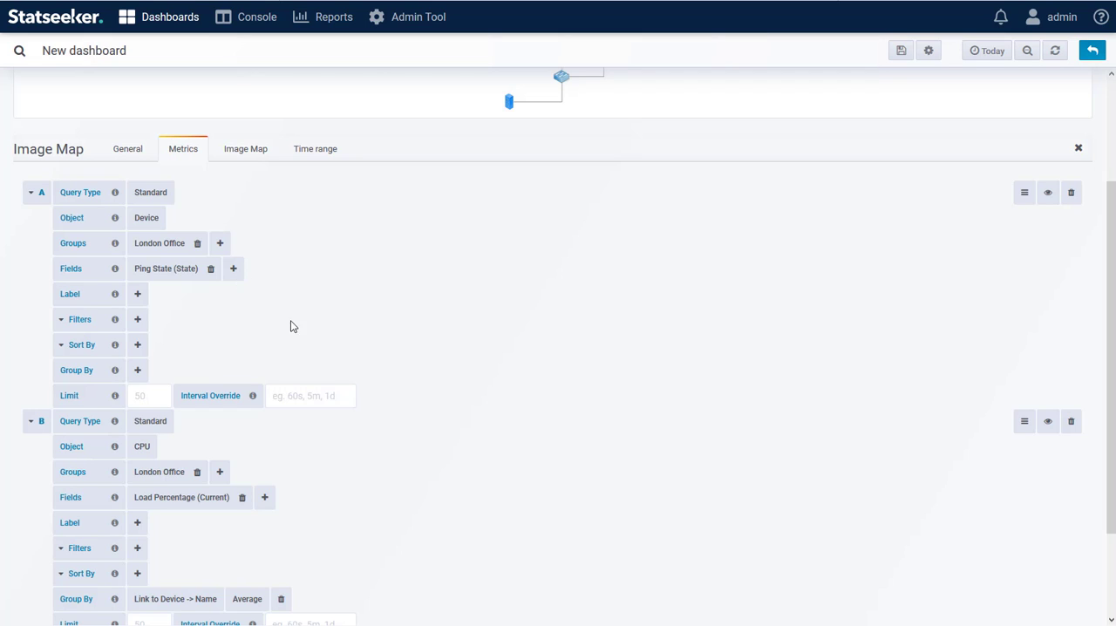
scroll(291, 324, "down", 2)
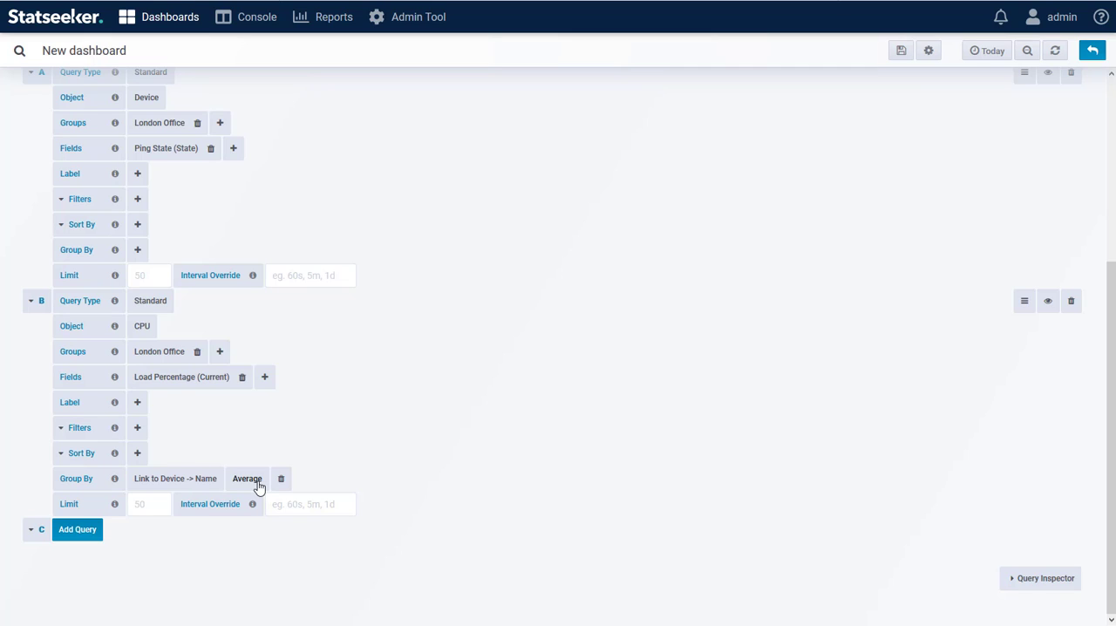
Label query B's results by the linked device's name
left_click(137, 402)
mouse_move(154, 528)
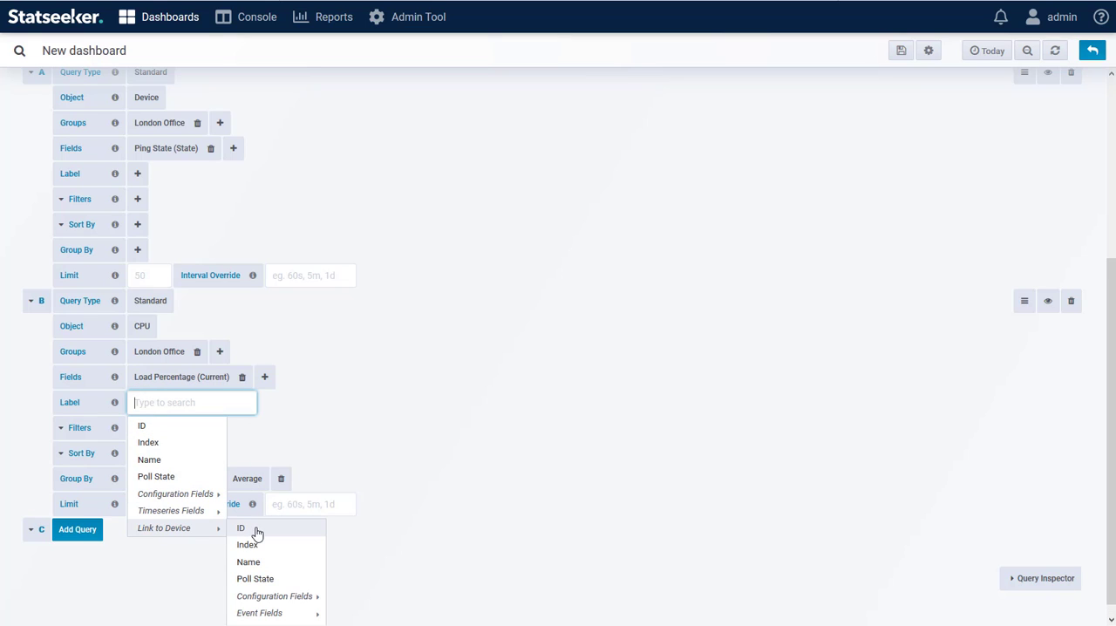
left_click(249, 565)
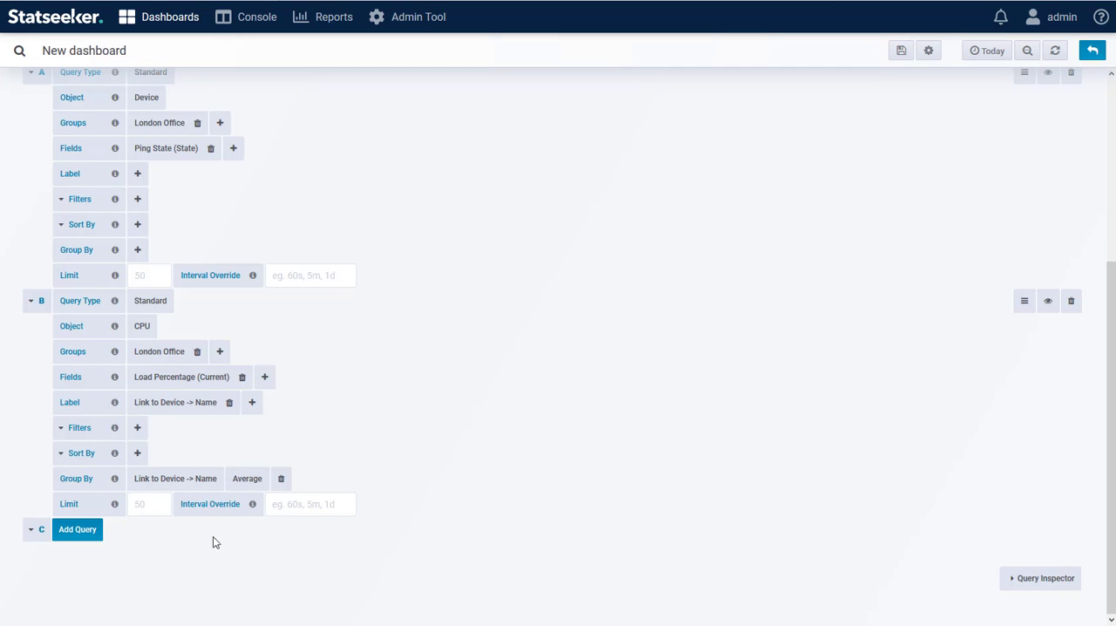
Add query C for the Device Health Temperature object, limited to the London Office group
left_click(80, 531)
scroll(197, 544, "down", 1)
left_click(138, 505)
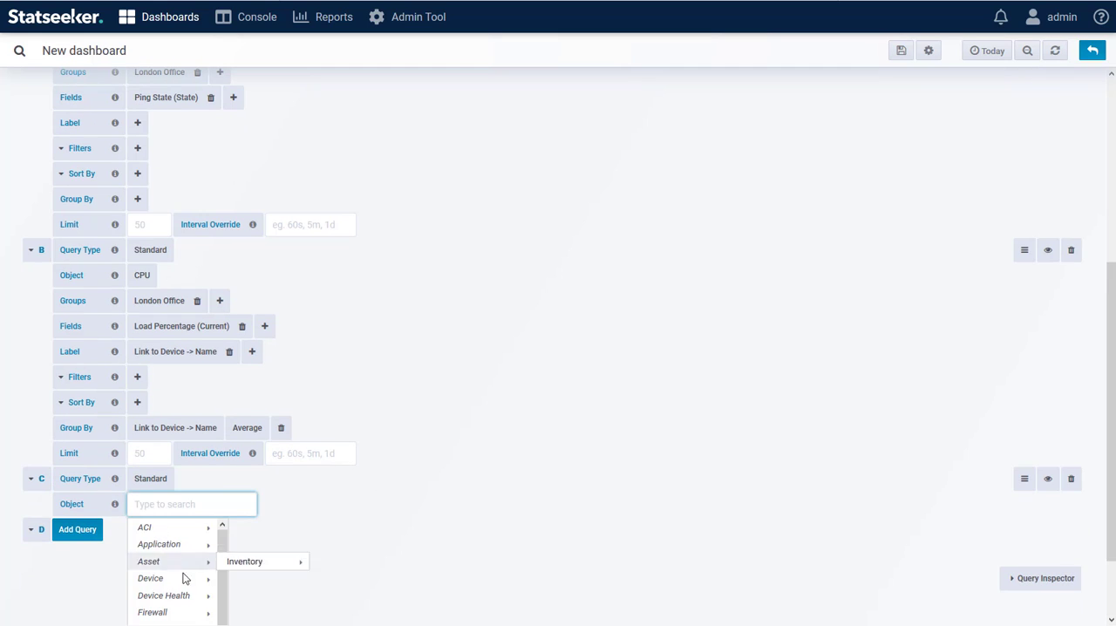
mouse_move(163, 596)
mouse_move(276, 593)
left_click(334, 597)
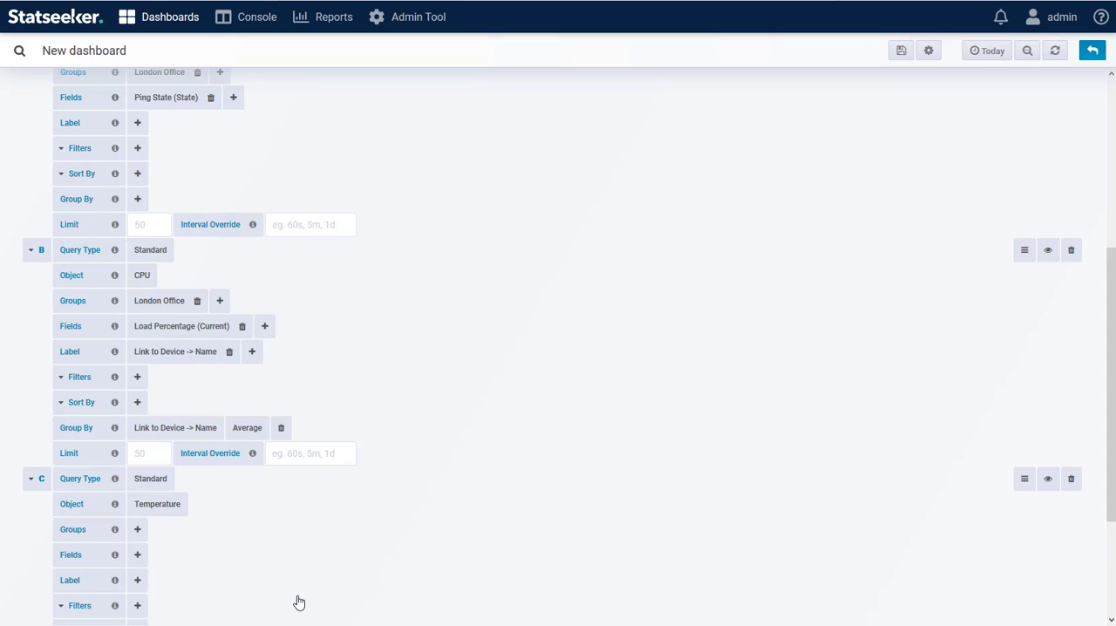
scroll(201, 426, "down", 4)
left_click(136, 351)
type("l")
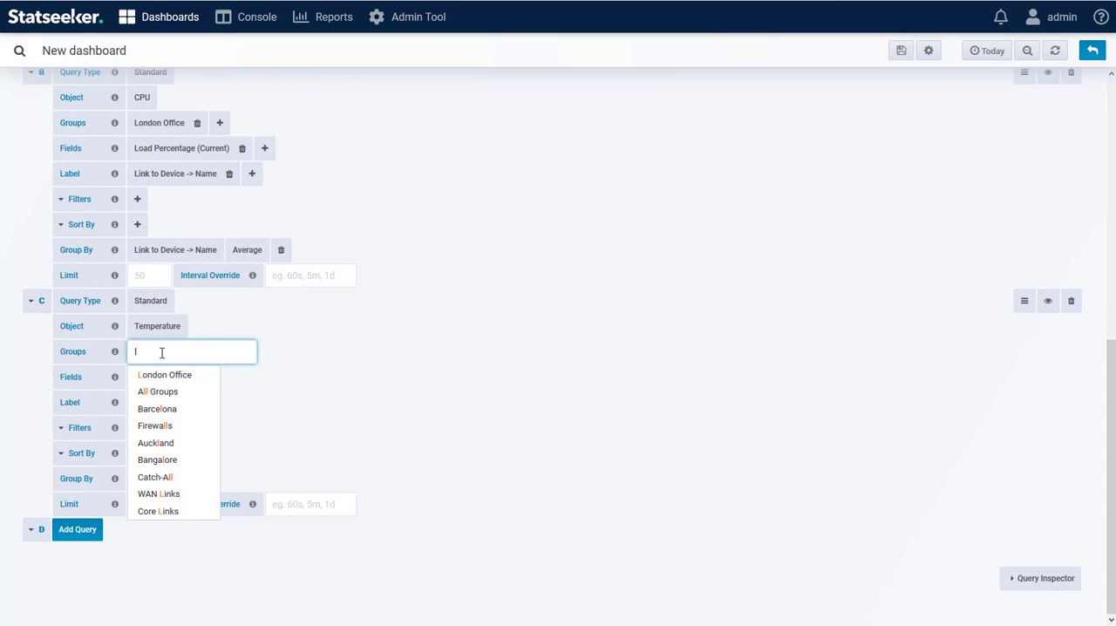
left_click(169, 374)
Add the Celsius (Current) timeseries field to query C
mouse_move(192, 486)
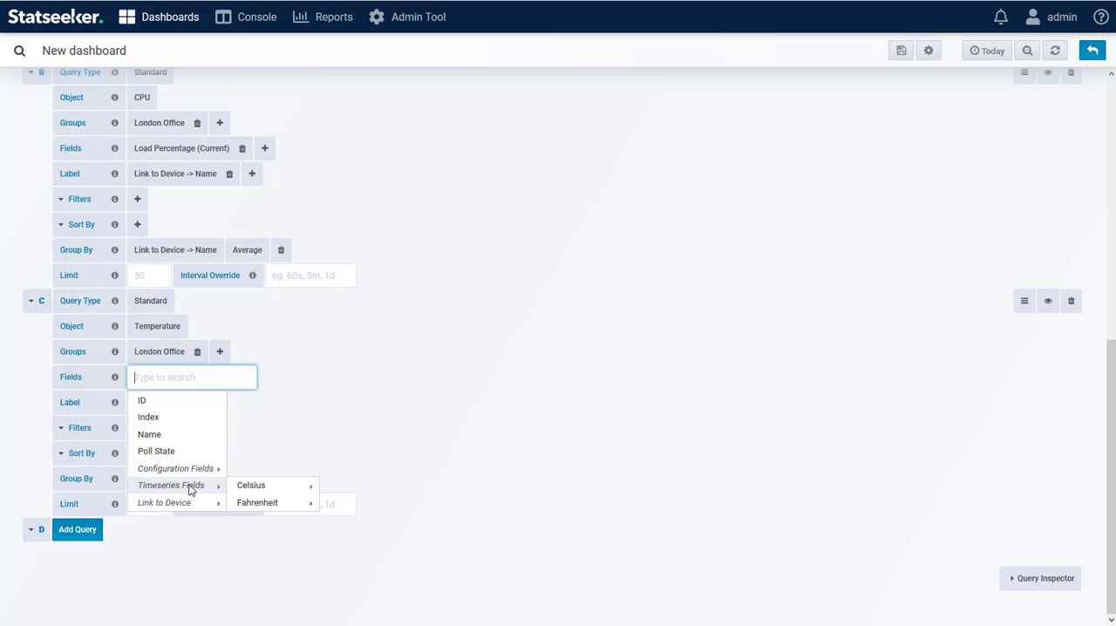
mouse_move(281, 490)
left_click(339, 406)
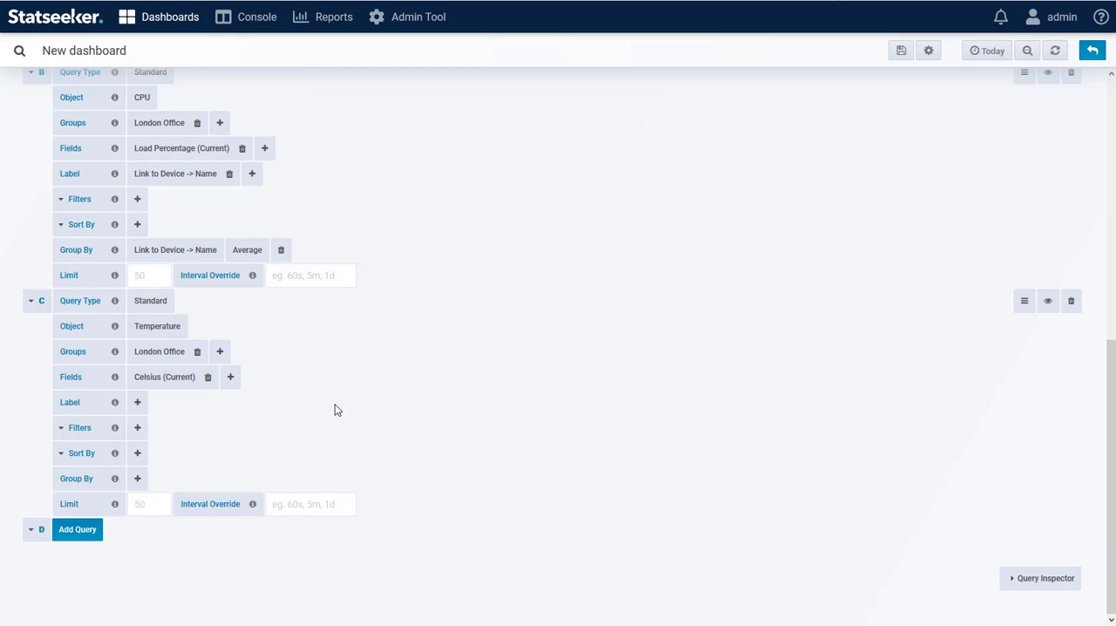
Label query C's results by the linked device's name followed by the sensor's own Name field
left_click(138, 403)
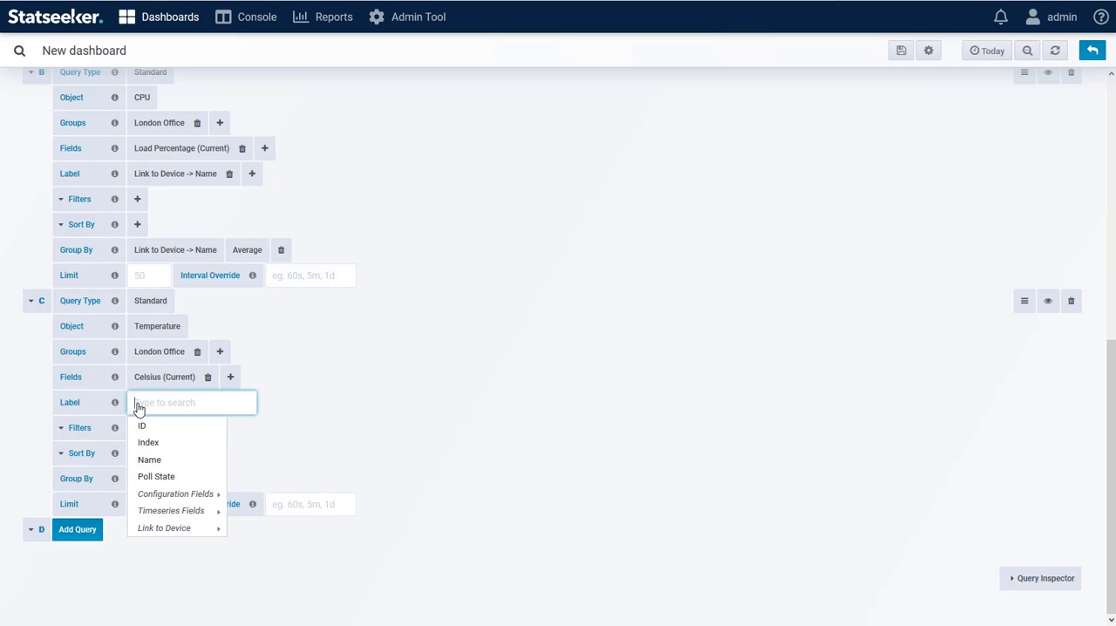
mouse_move(185, 532)
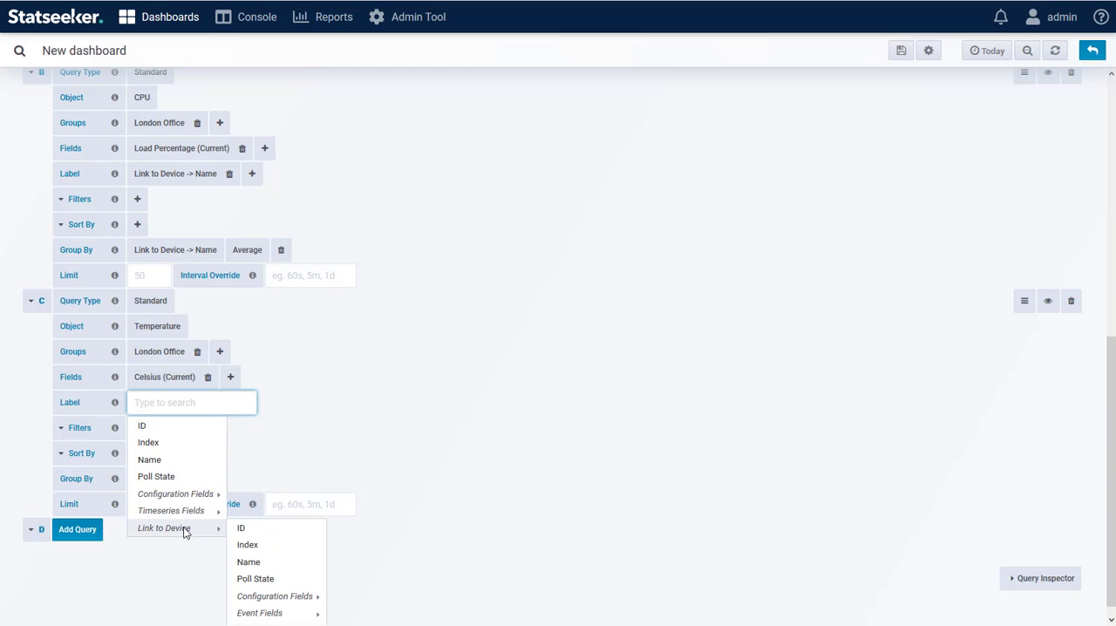
left_click(249, 561)
left_click(252, 403)
left_click(264, 462)
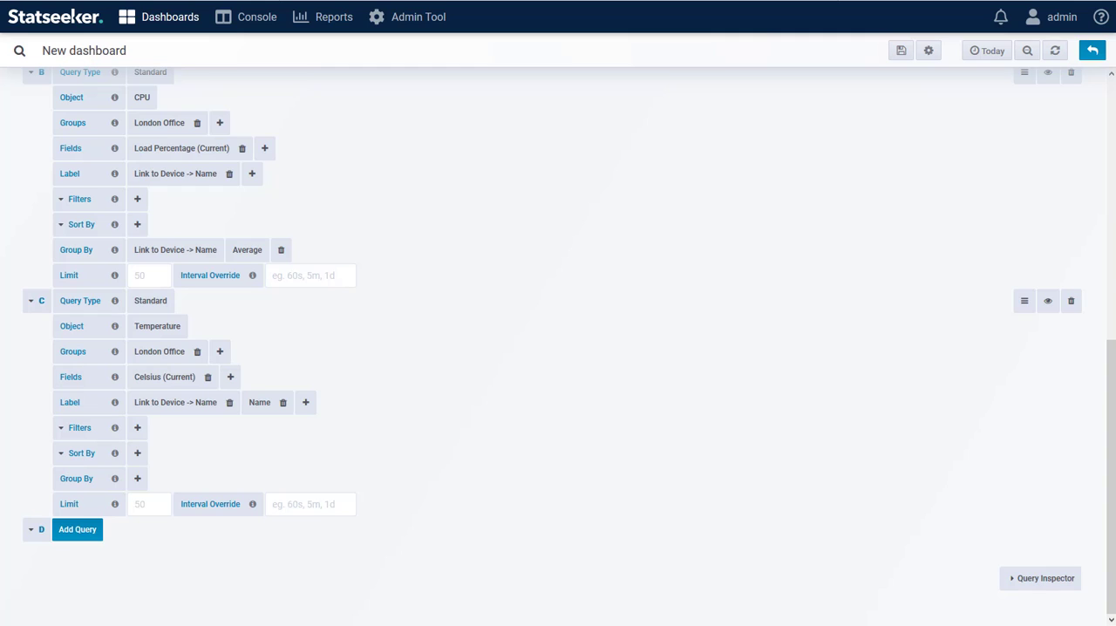
Add query D for the Interface object, limited to the London Office group
left_click(70, 532)
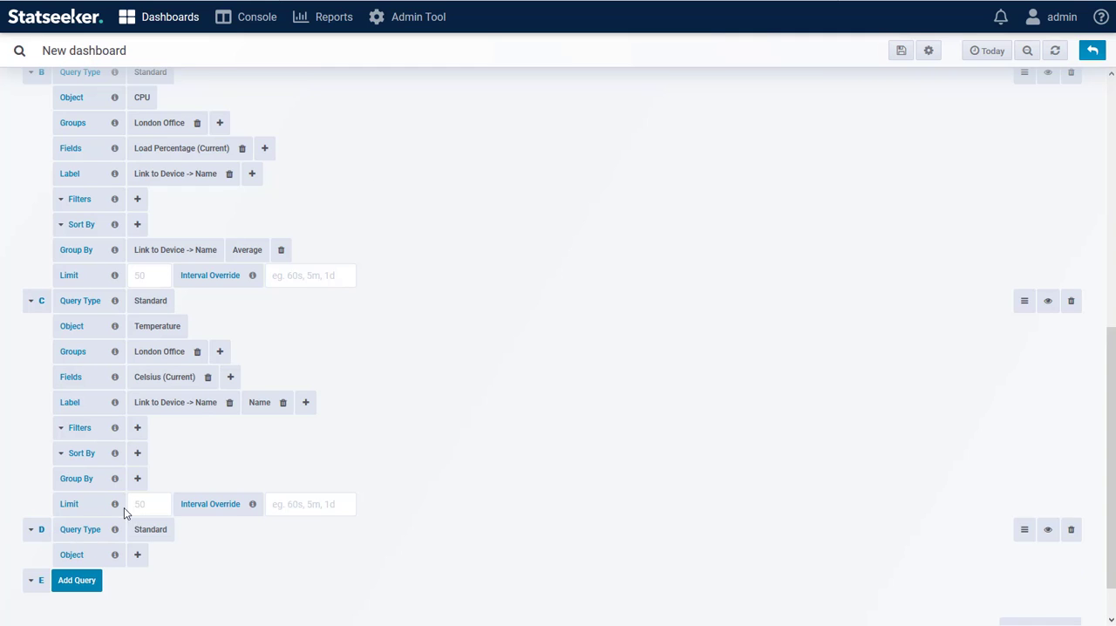
left_click(137, 504)
type("int")
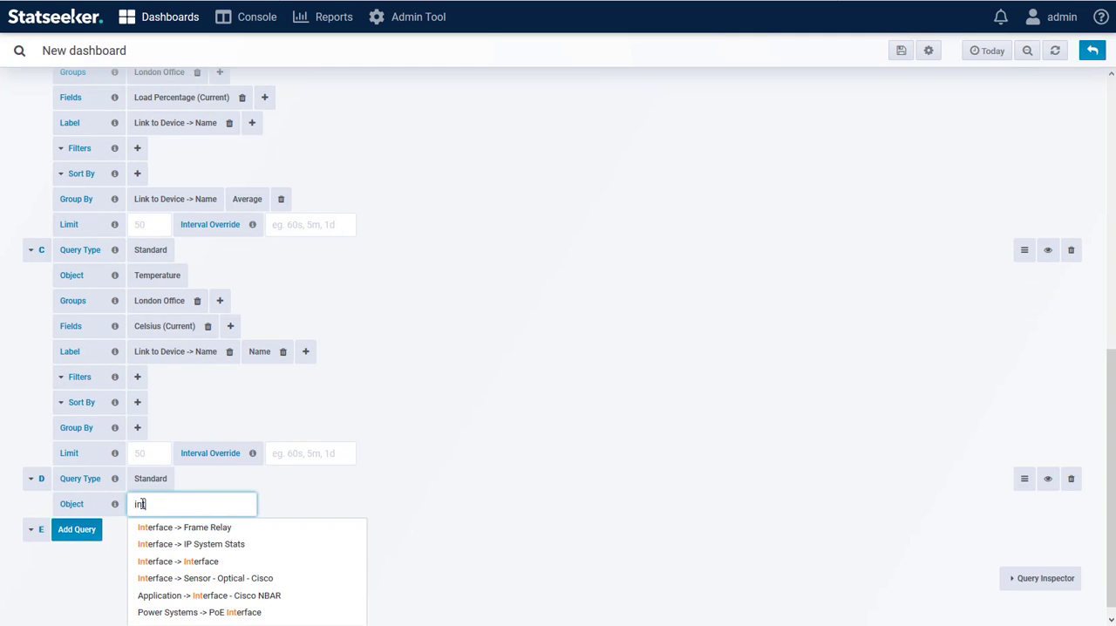
left_click(187, 562)
left_click(137, 352)
type("lon")
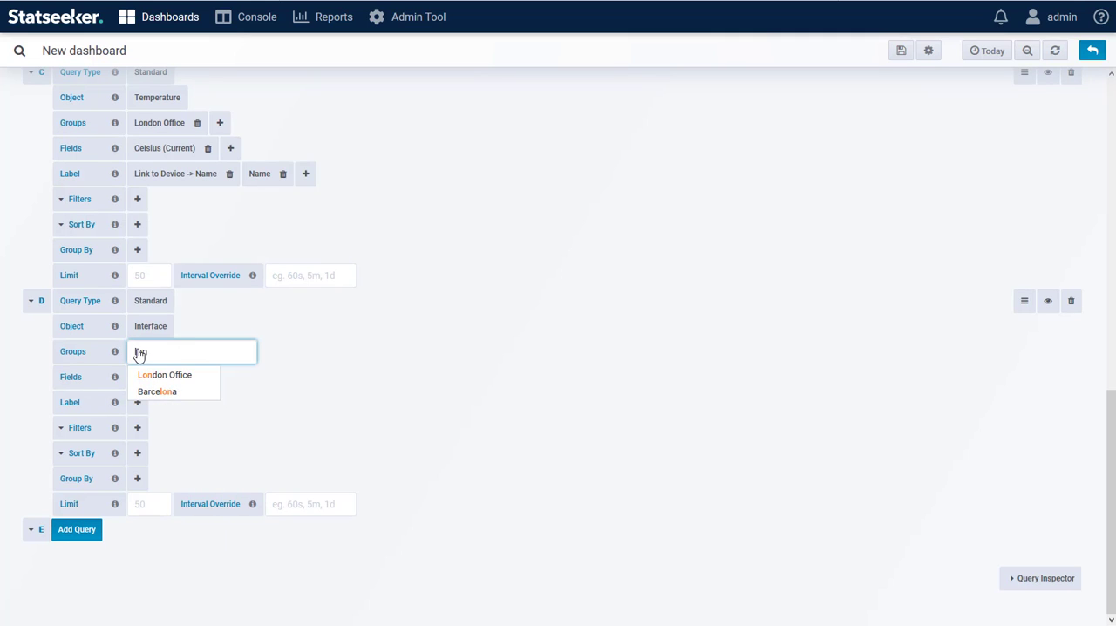
left_click(174, 379)
Add the Rx Util (Current) and Tx Util (Current) timeseries fields to query D
left_click(138, 379)
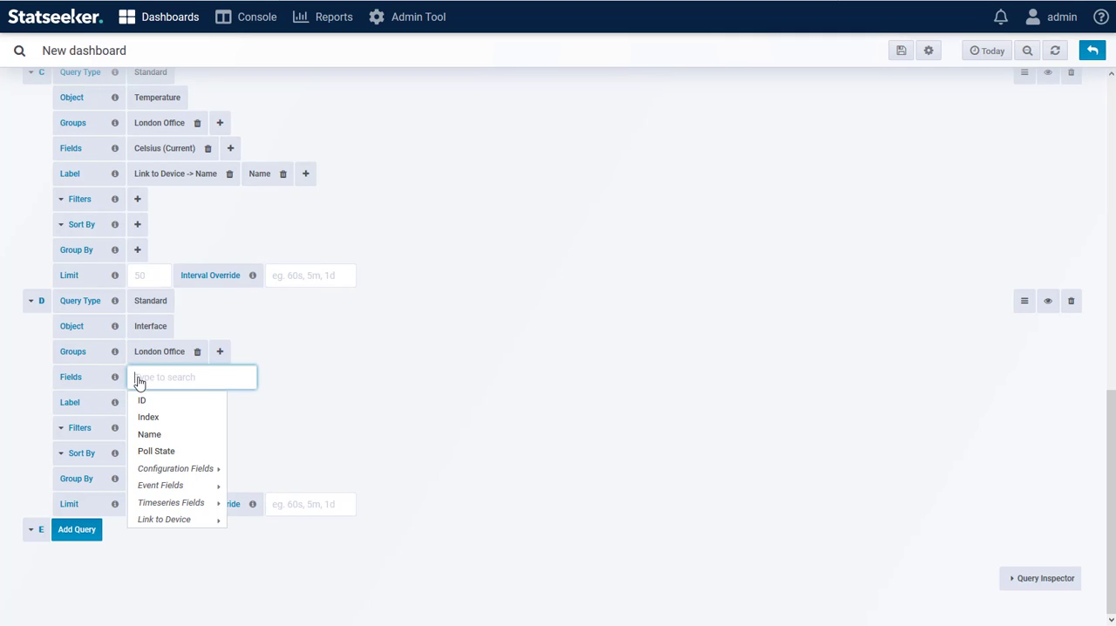
mouse_move(224, 503)
scroll(281, 468, "down", 2)
mouse_move(262, 346)
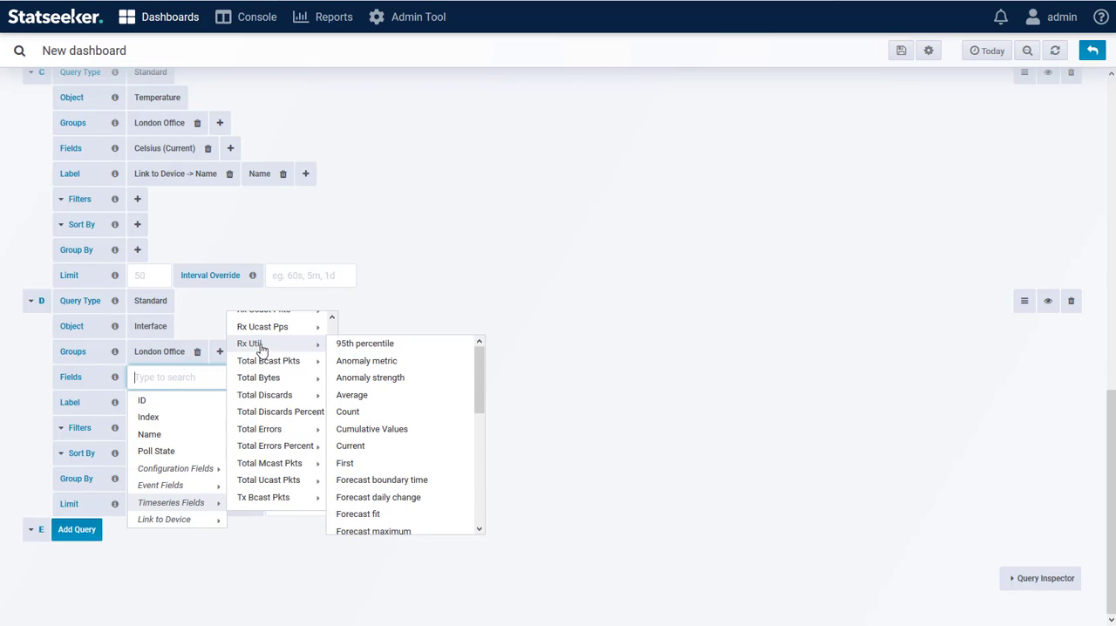
left_click(357, 445)
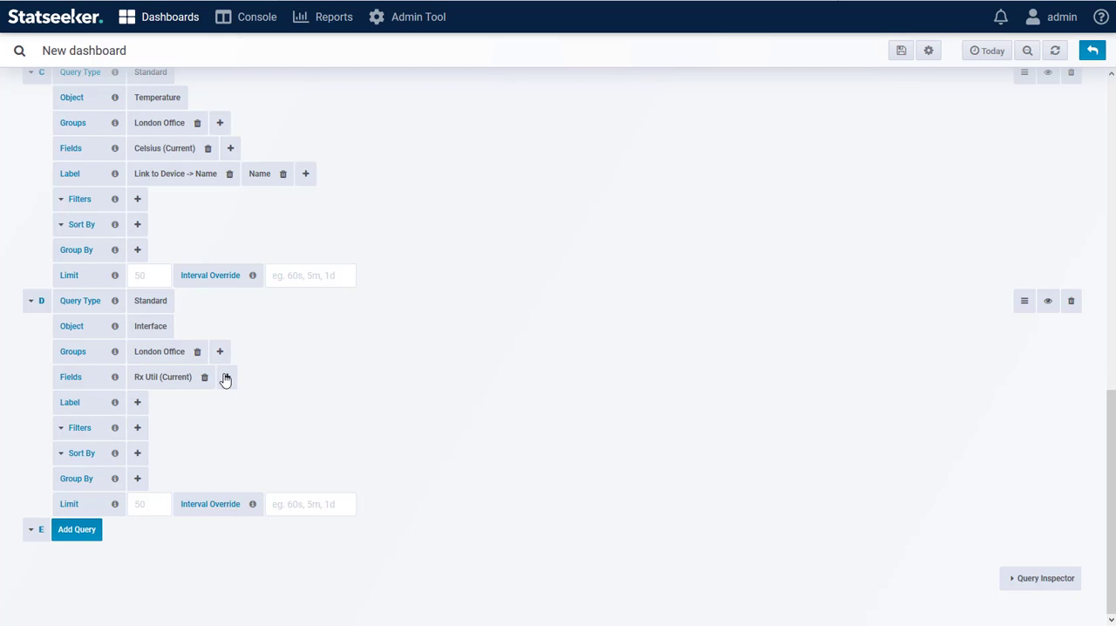
left_click(224, 376)
mouse_move(256, 502)
scroll(348, 501, "down", 5)
mouse_move(348, 506)
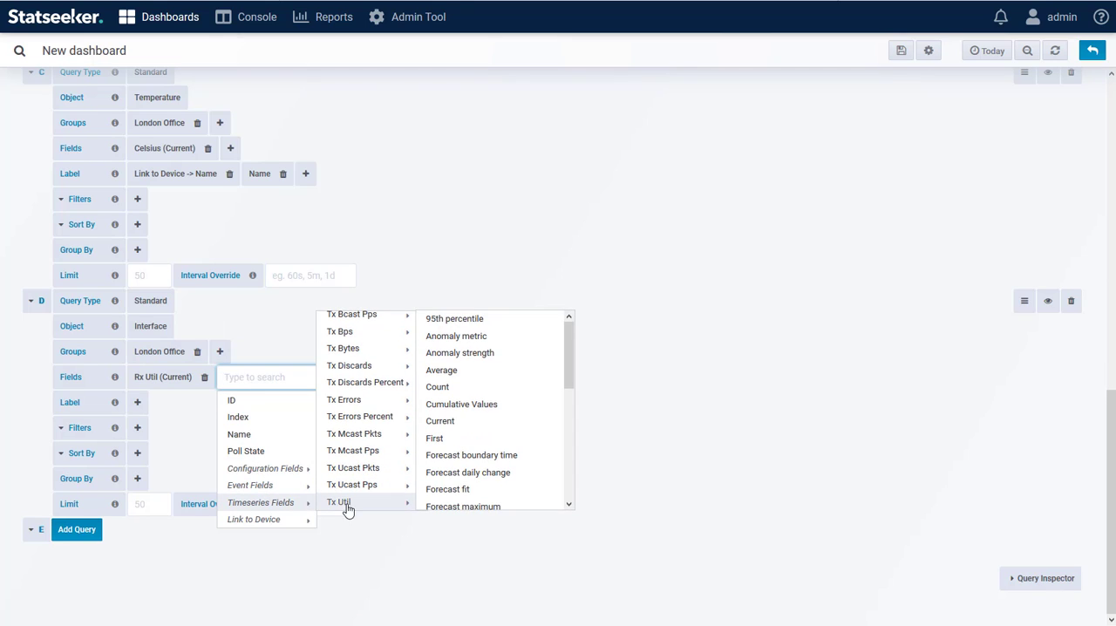
left_click(453, 427)
Label query D's results by the linked device's name and the Title configuration field
left_click(137, 402)
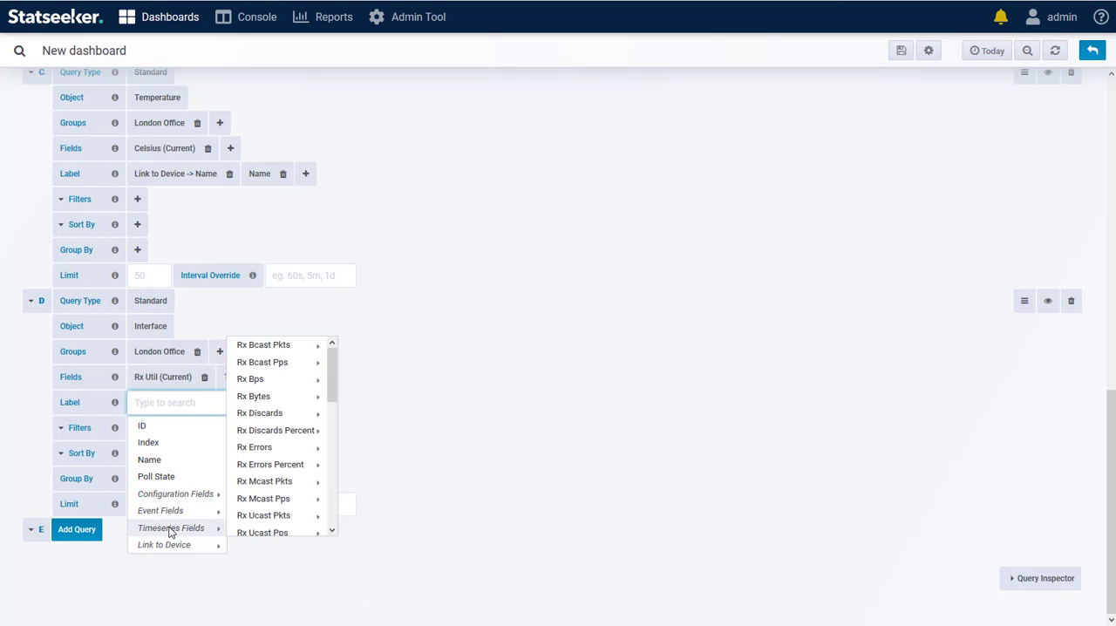
mouse_move(200, 543)
left_click(248, 578)
left_click(251, 402)
mouse_move(291, 493)
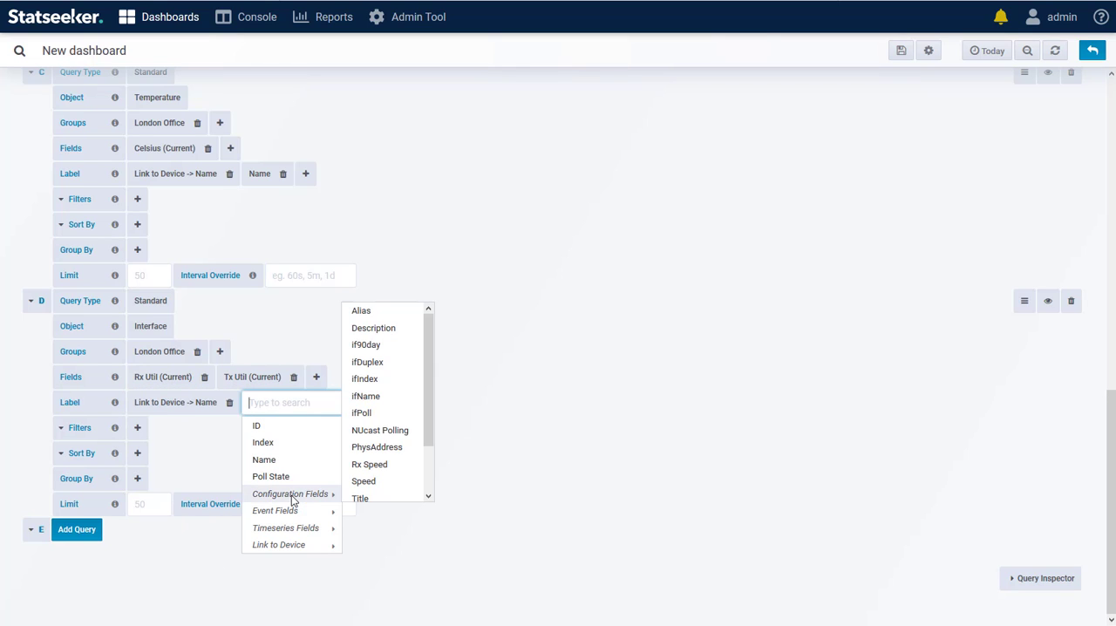
left_click(363, 498)
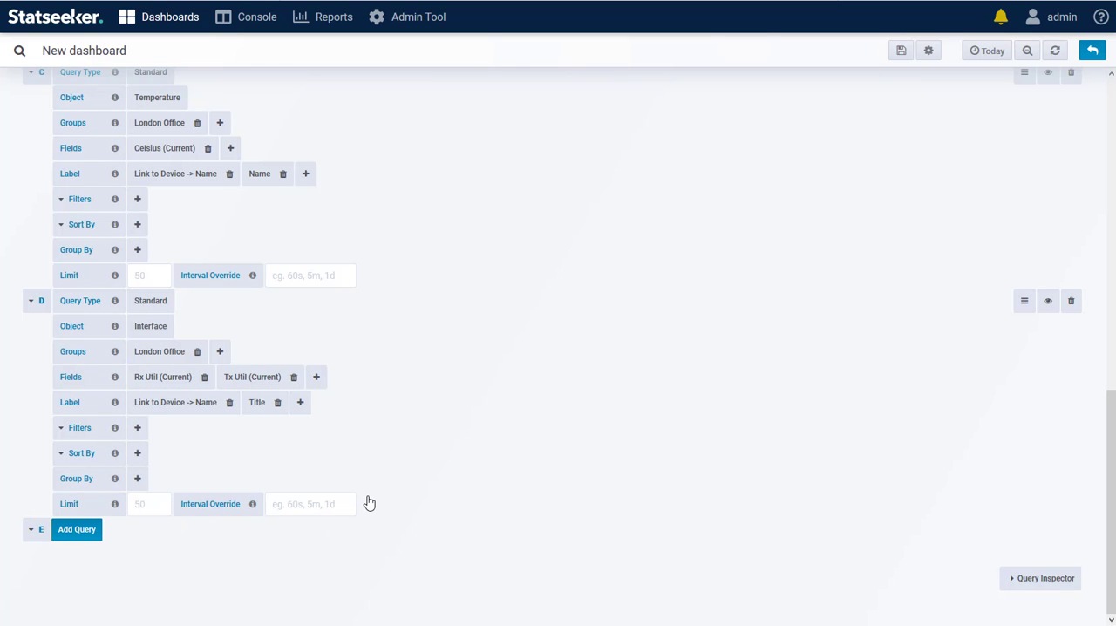
Filter query D to interfaces whose Title configuration field matches "Link to"
left_click(138, 430)
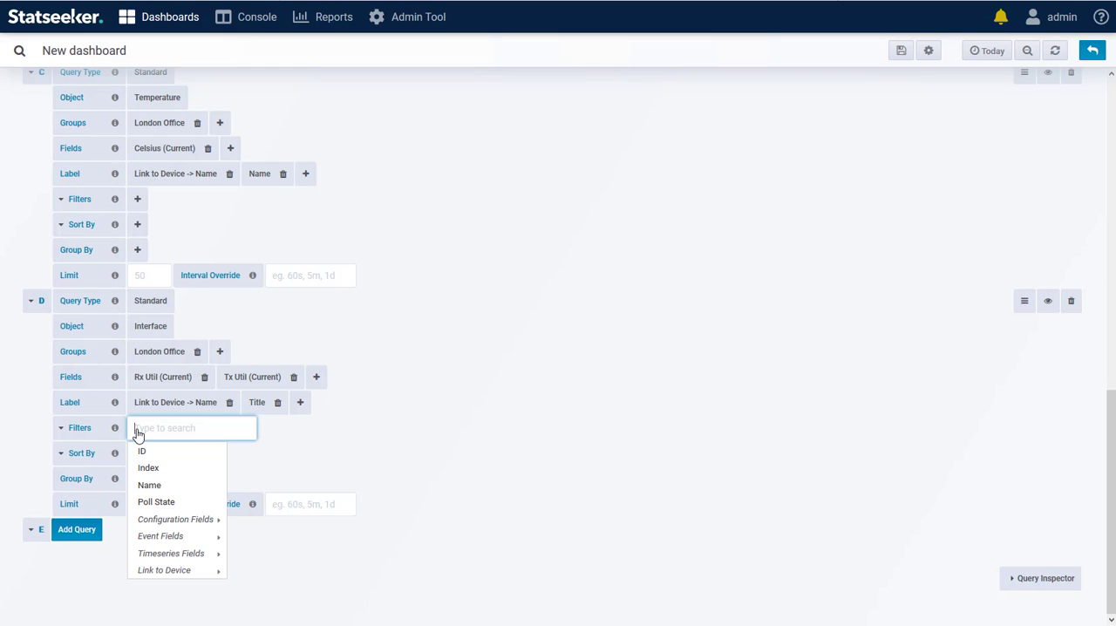
mouse_move(171, 517)
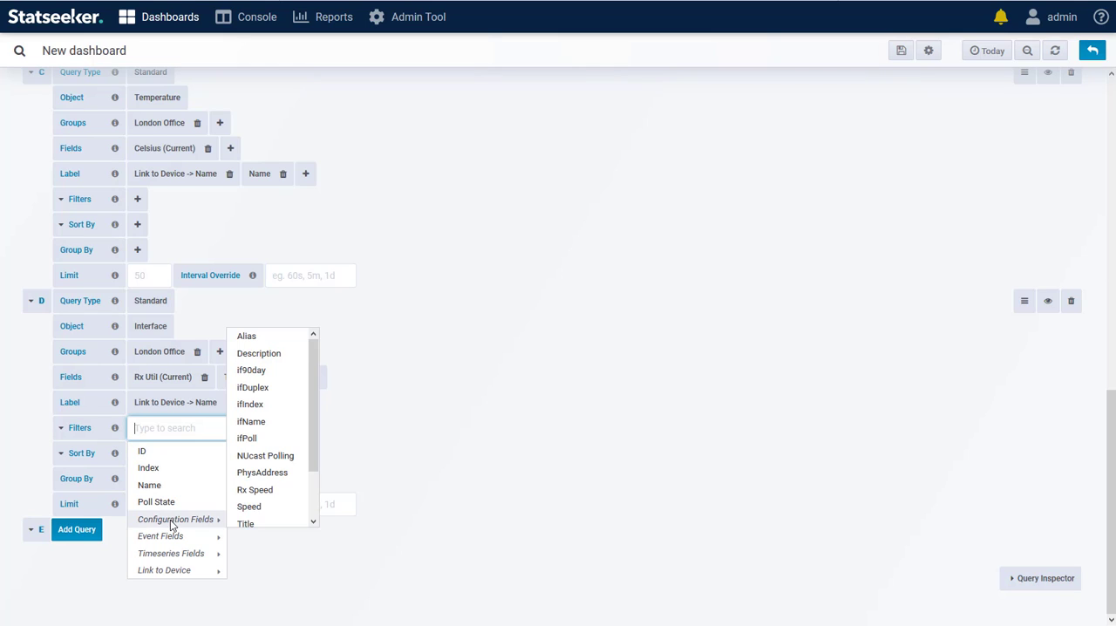
left_click(253, 527)
left_click(180, 427)
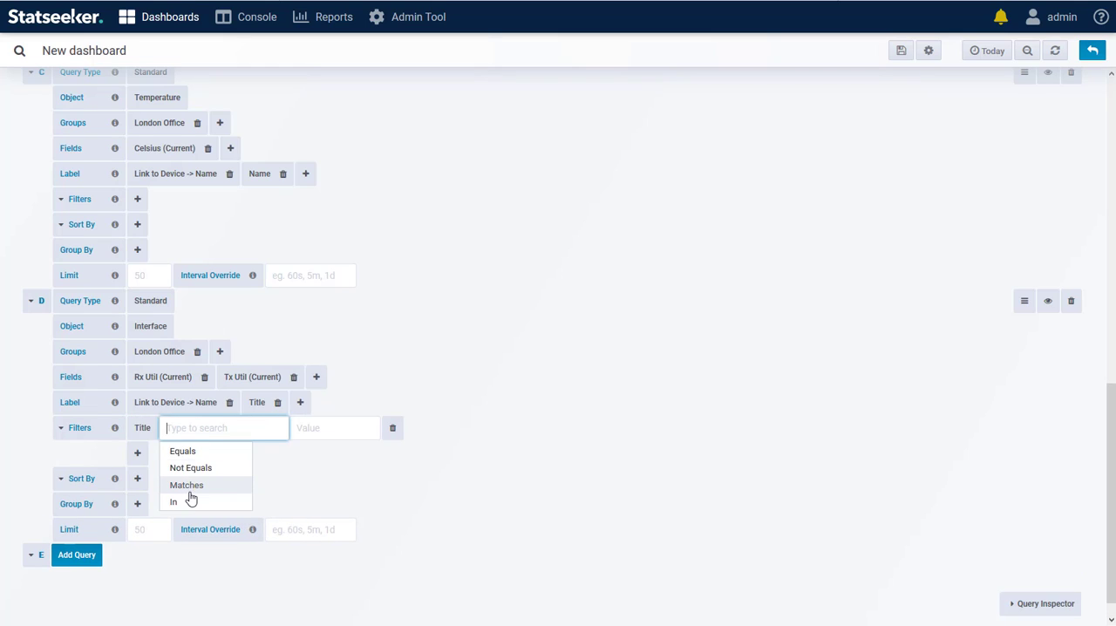
left_click(189, 484)
left_click(241, 429)
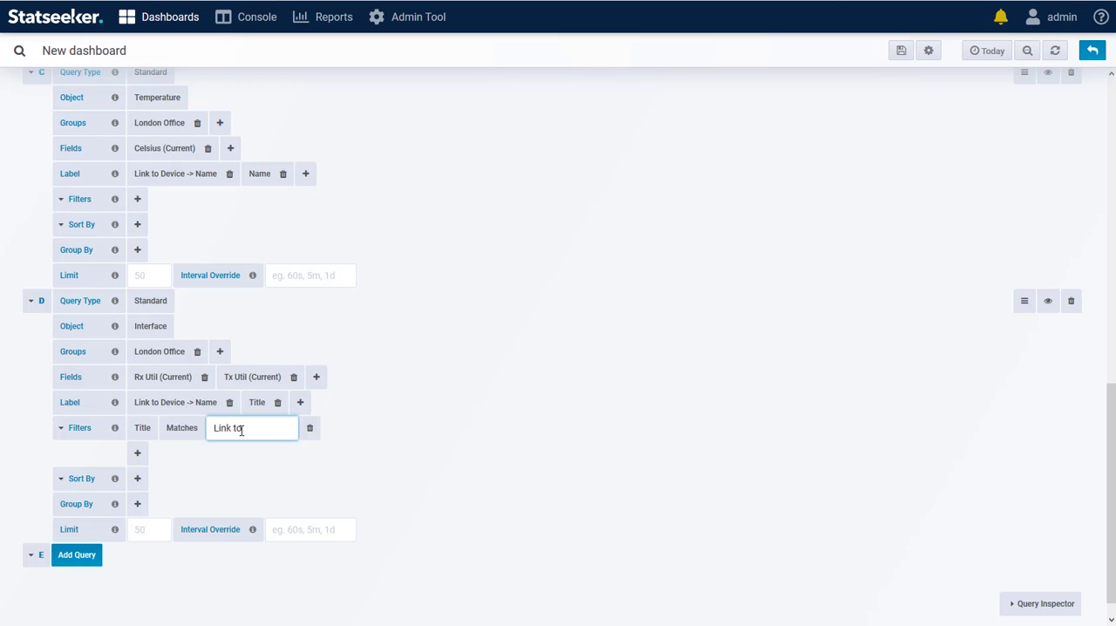
left_click(376, 442)
Add a first node to the network diagram in the Image Map settings
scroll(376, 442, "up", 10)
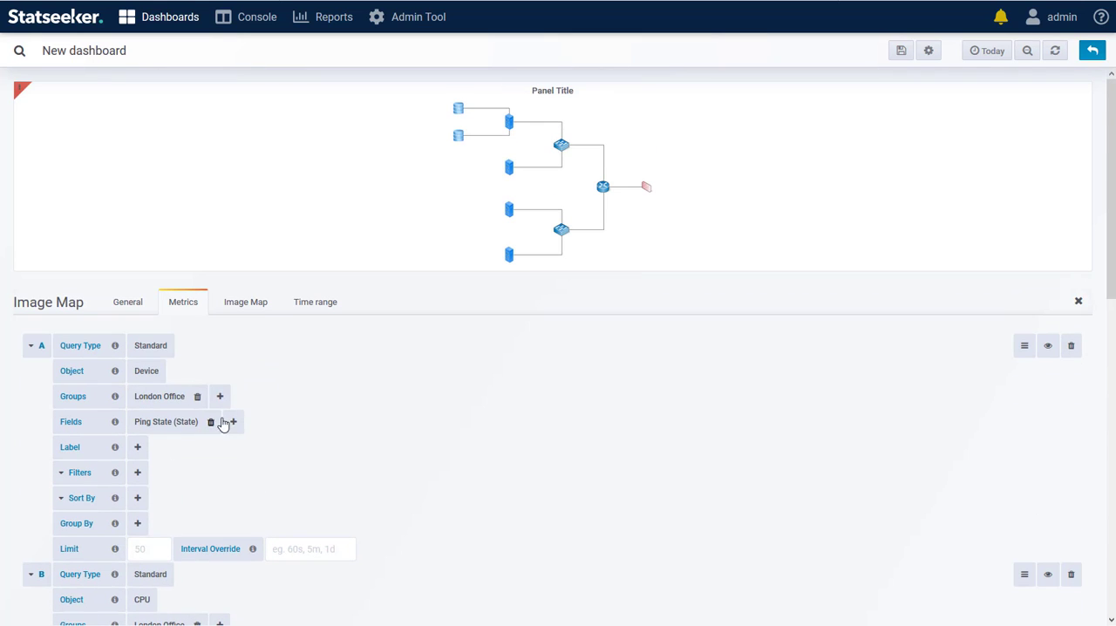
scroll(224, 425, "down", 3)
scroll(261, 402, "down", 5)
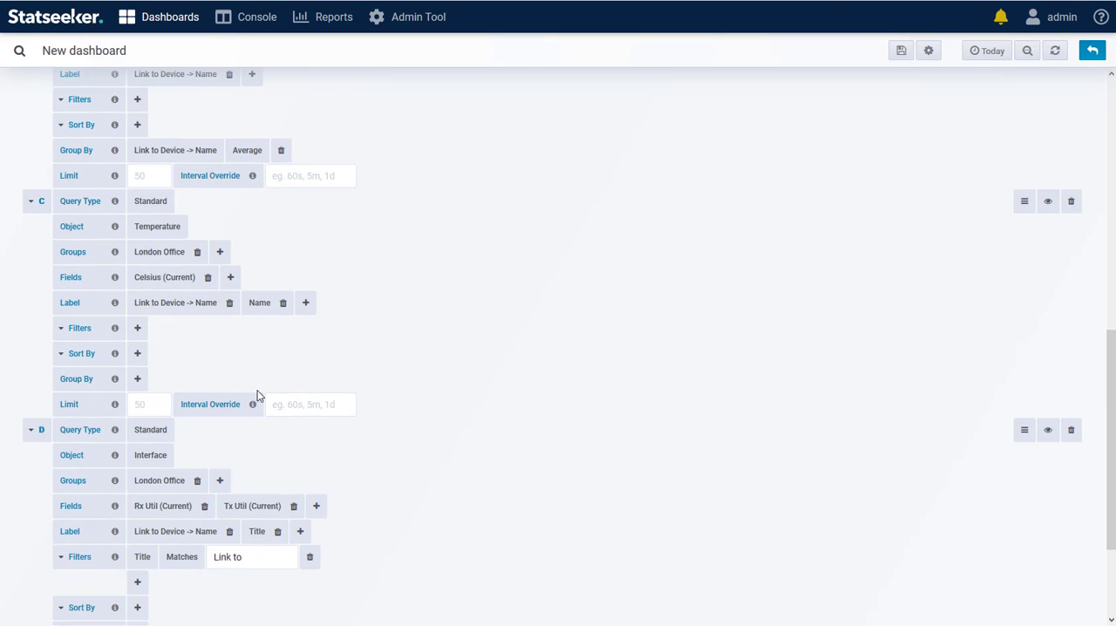
scroll(247, 311, "down", 2)
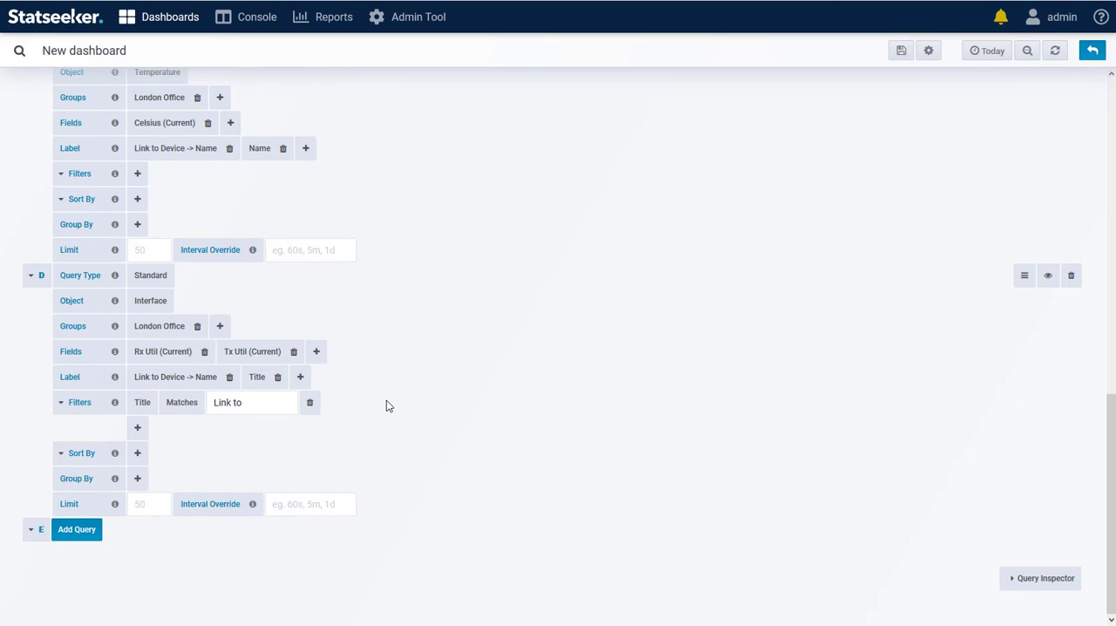
scroll(386, 392, "up", 10)
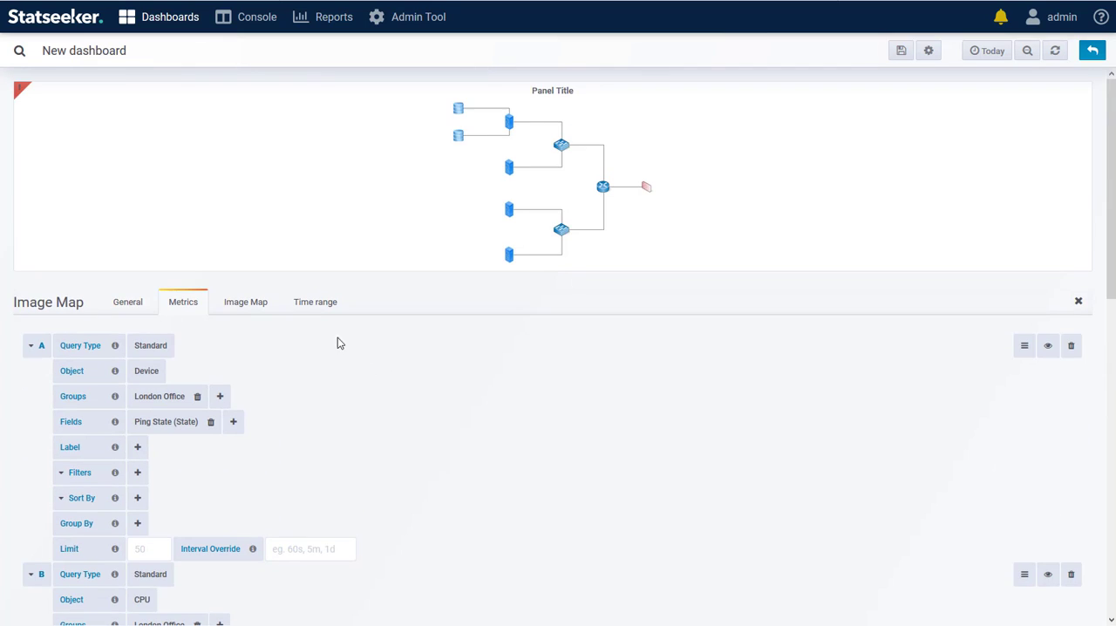
left_click(248, 303)
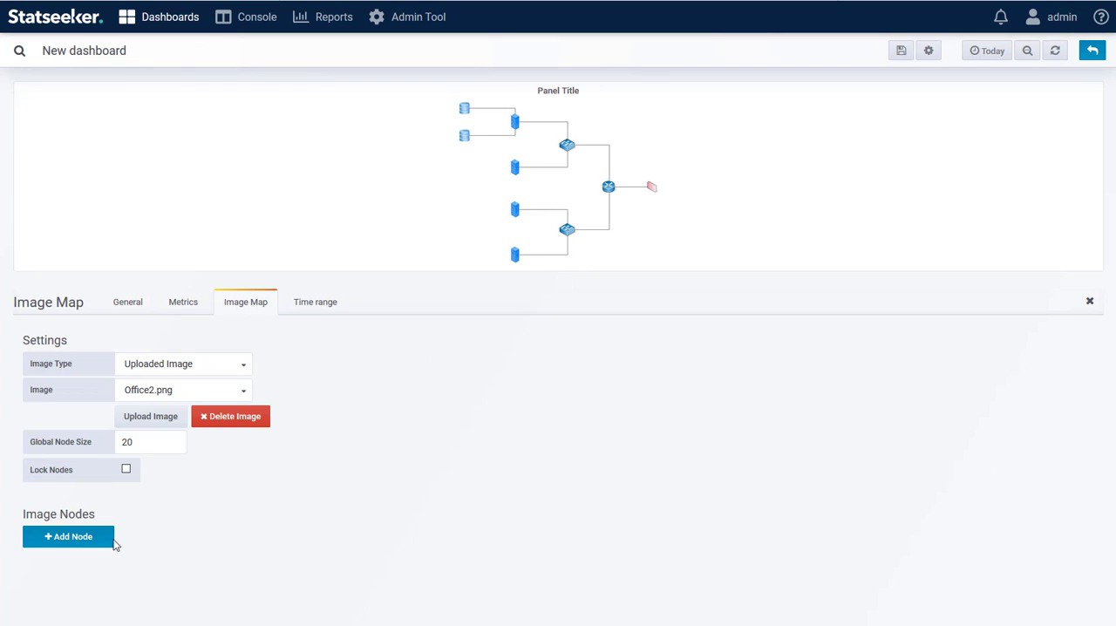
left_click(80, 536)
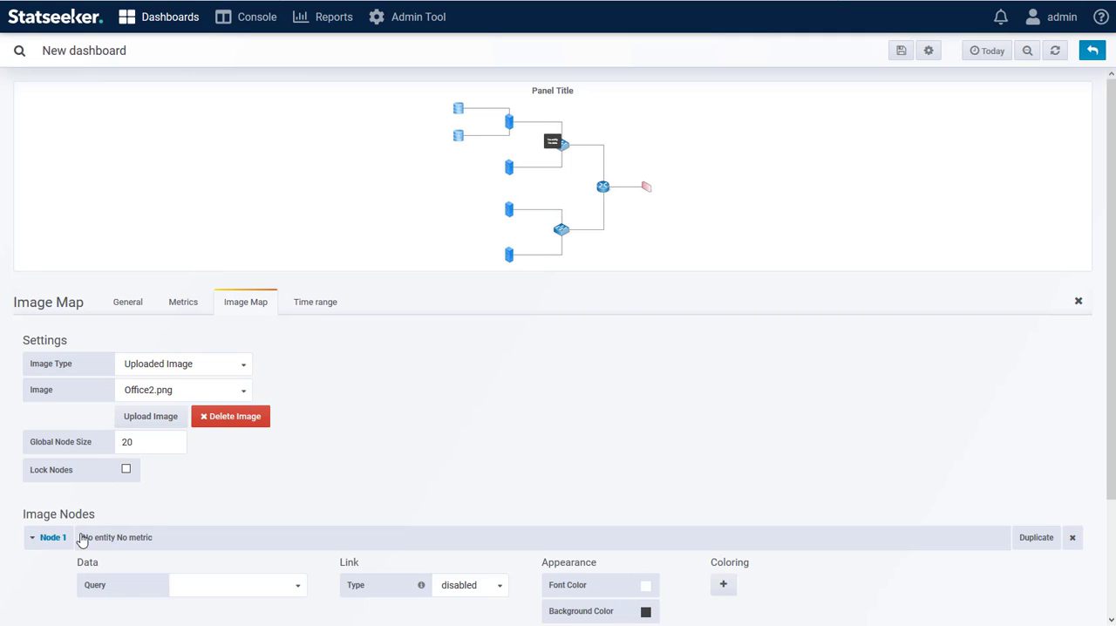
scroll(405, 426, "down", 2)
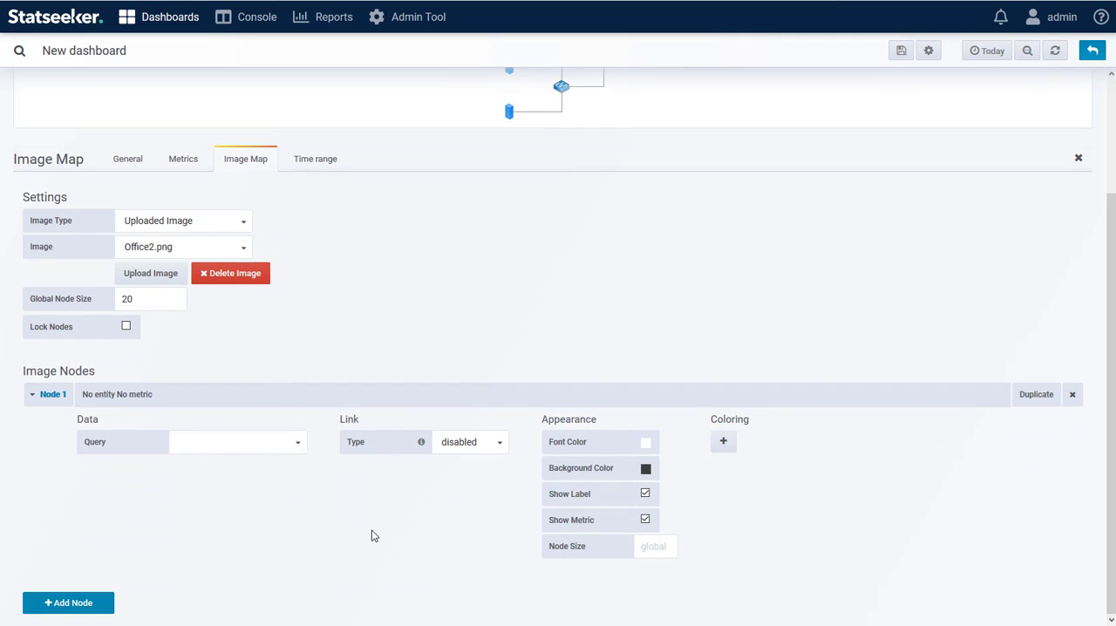
Set Node 1's data to query A (device), entity London-rtr and metric Ping State (State)
left_click(219, 446)
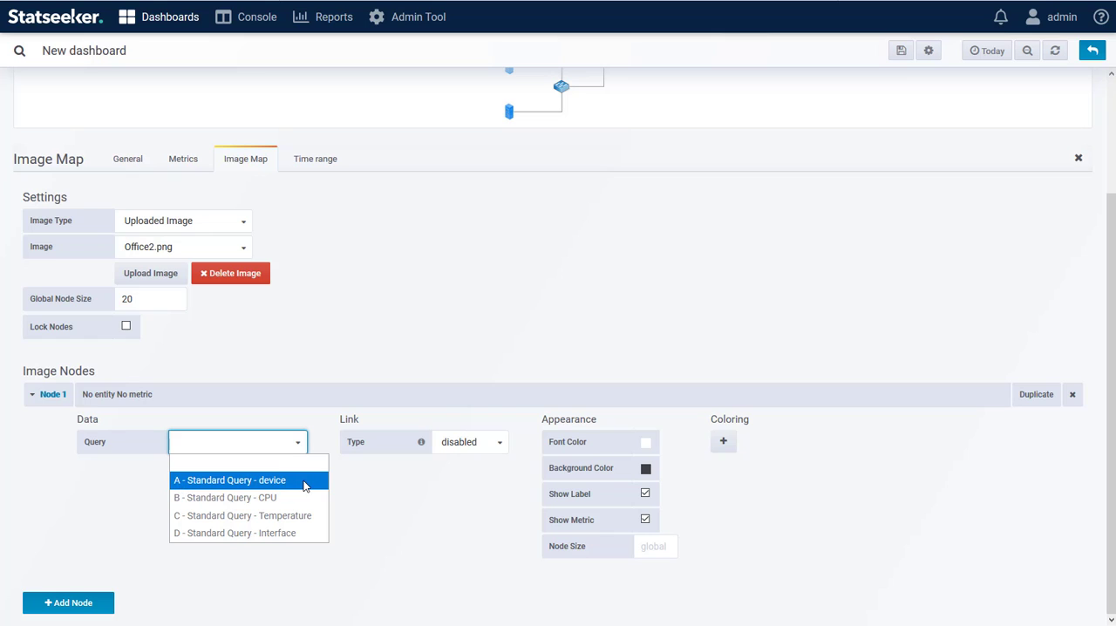
left_click(304, 480)
left_click(292, 471)
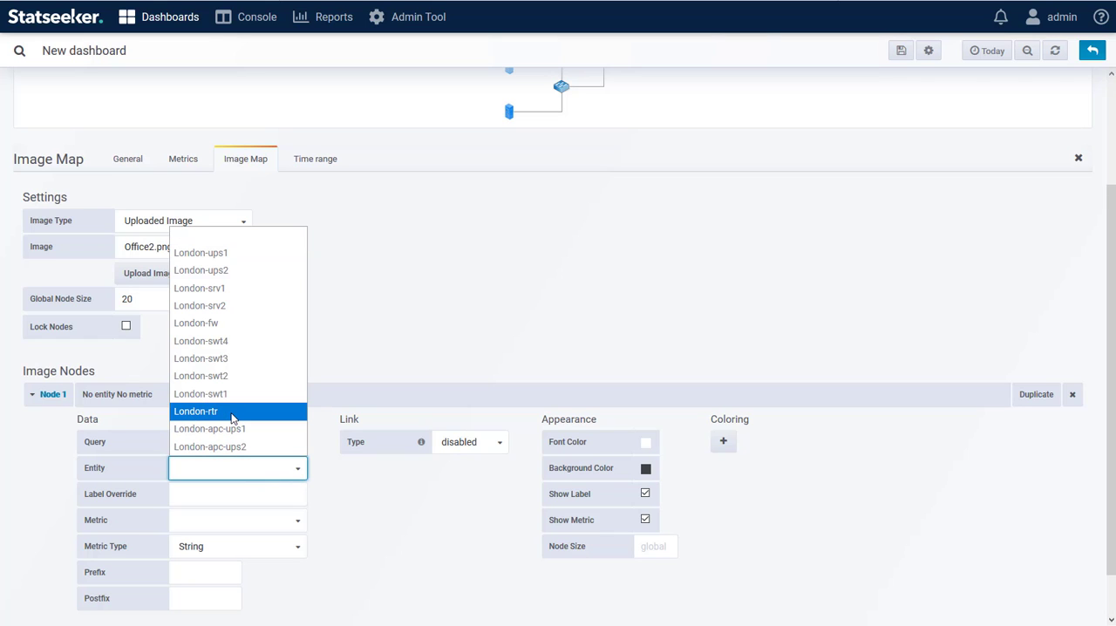
left_click(233, 412)
left_click(223, 529)
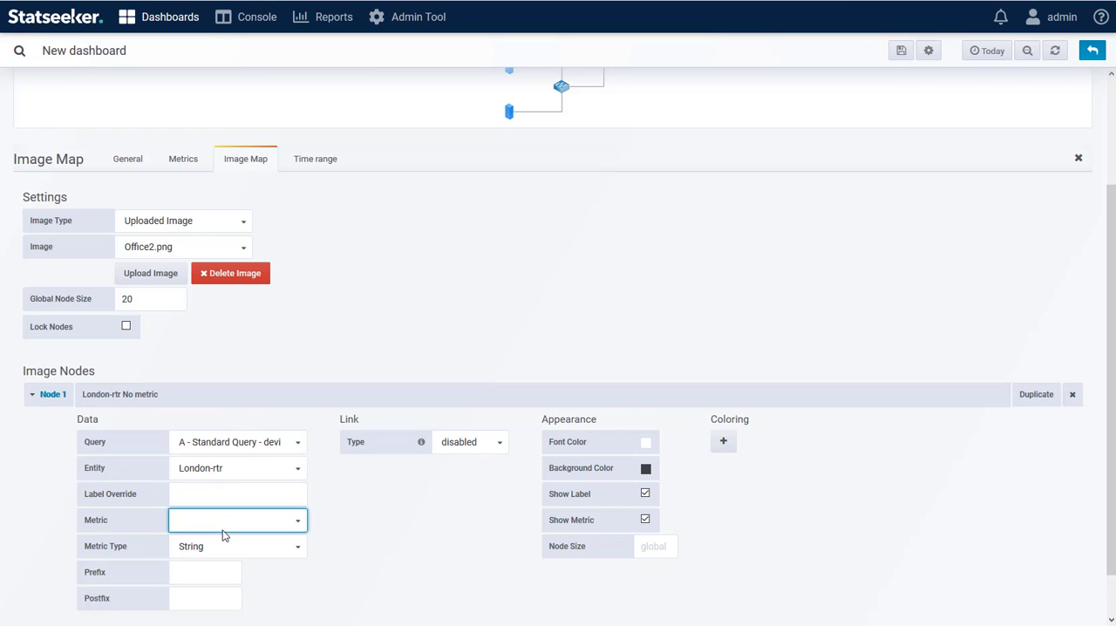
left_click(250, 558)
scroll(331, 538, "down", 1)
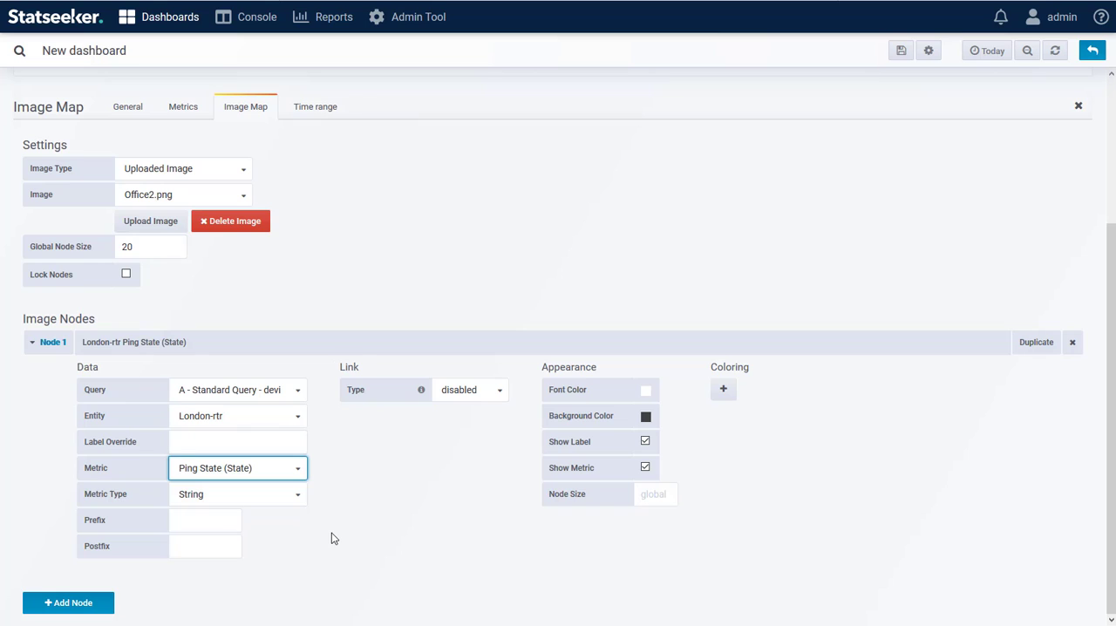
Add a coloring rule to Node 1 that turns the background green when the regex matches "up"
left_click(723, 388)
left_click(835, 392)
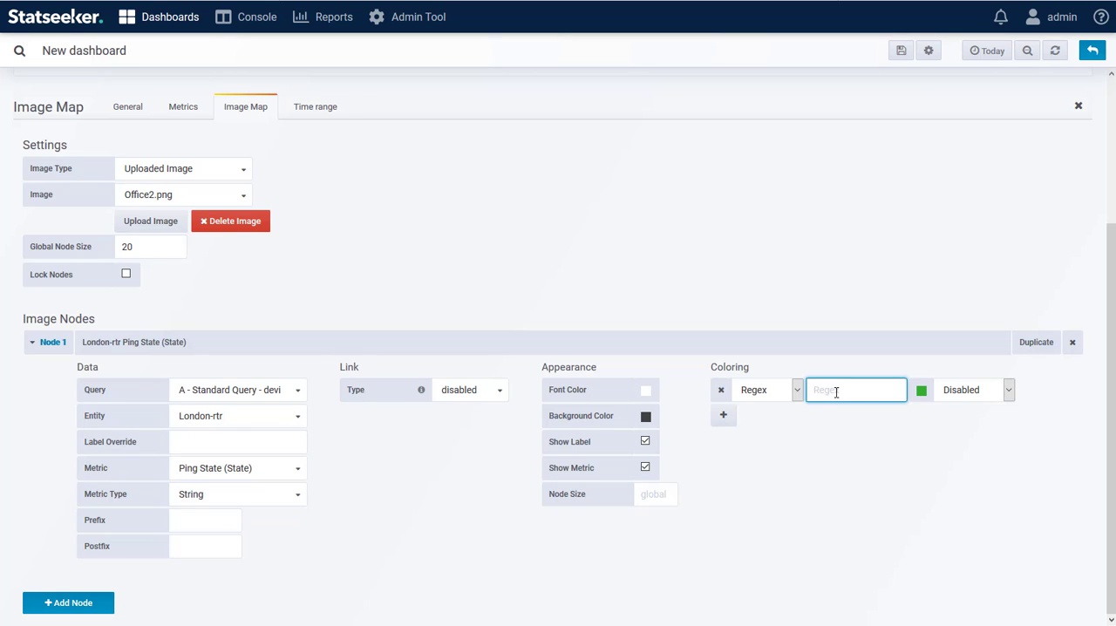
left_click(926, 393)
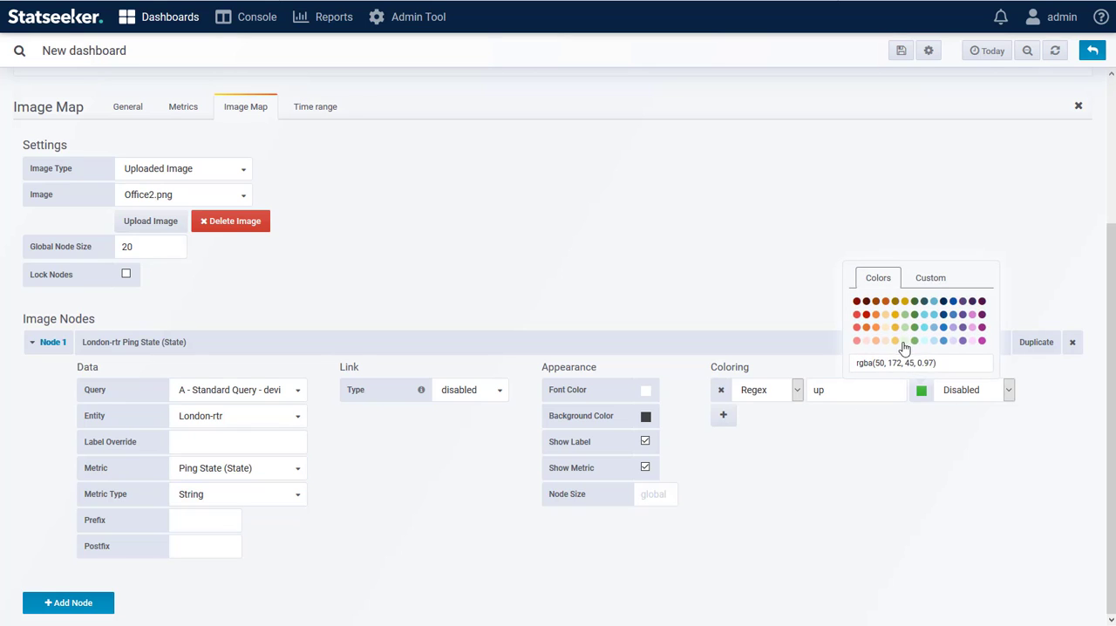
left_click(959, 392)
left_click(959, 427)
Add a second coloring rule to Node 1 that turns the background red when the regex matches "down"
left_click(722, 414)
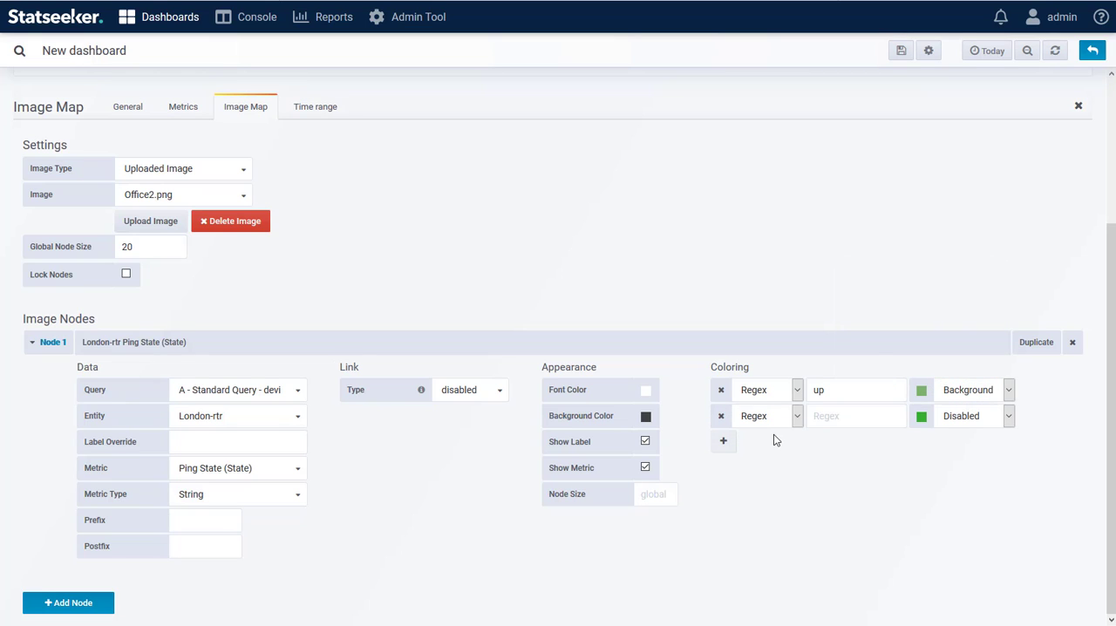
left_click(838, 417)
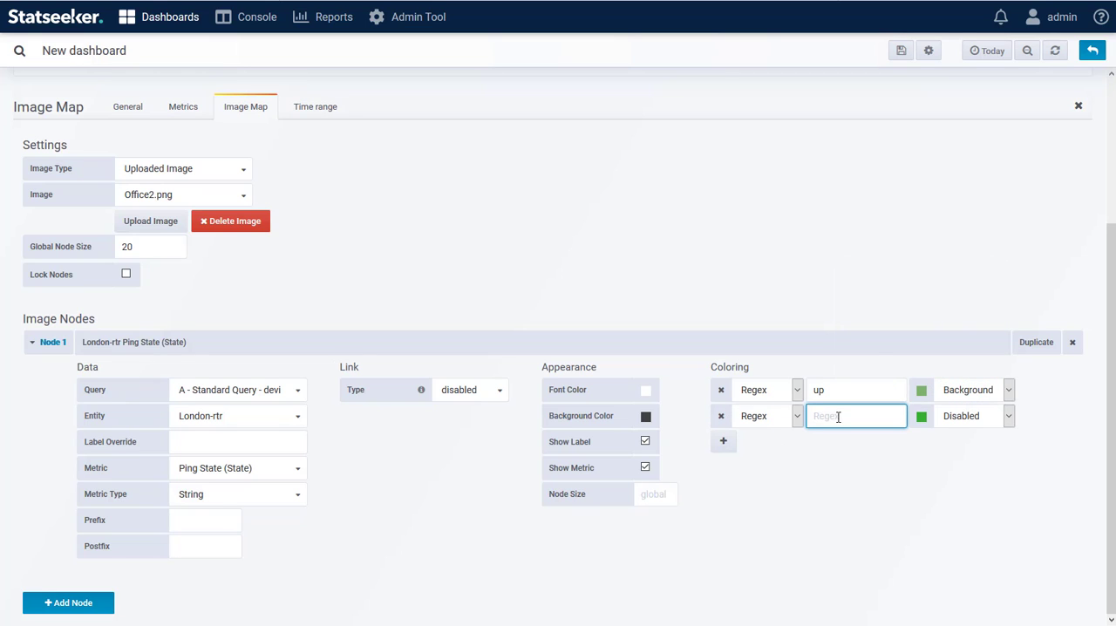
left_click(921, 415)
left_click(856, 346)
left_click(960, 419)
left_click(968, 454)
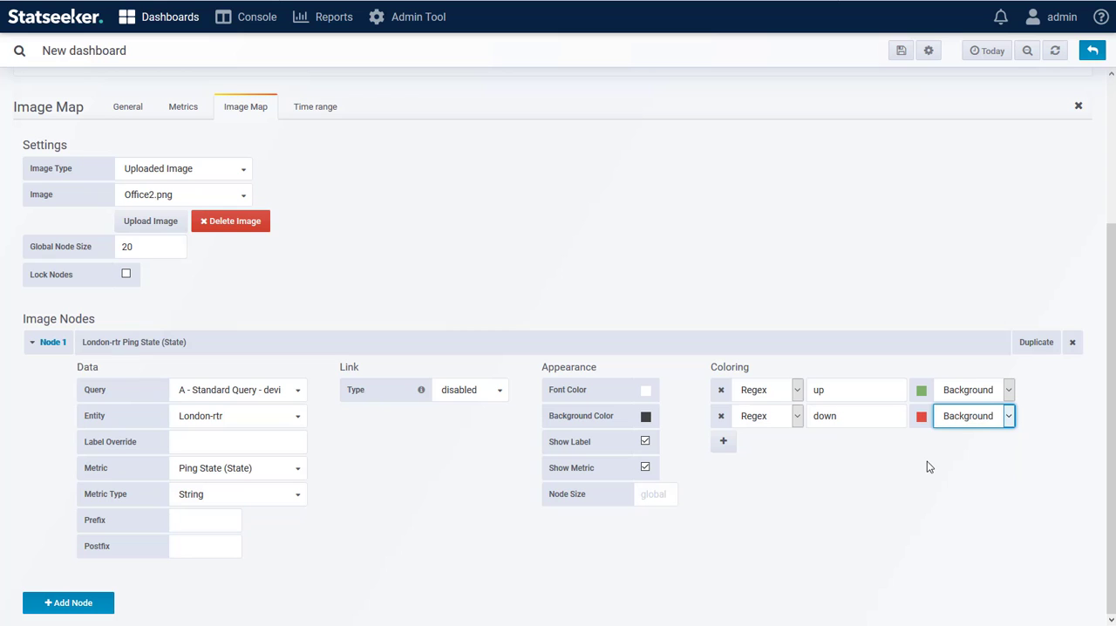
Return to the dashboard and move the London-rtr node to just above the router icon
scroll(950, 453, "up", 3)
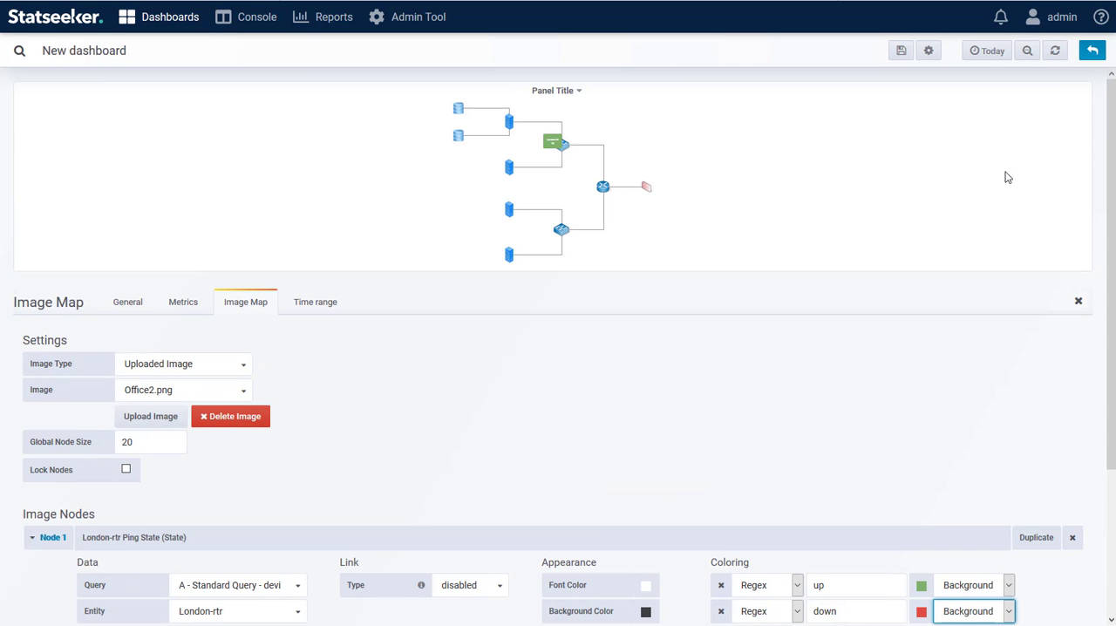
left_click(1092, 50)
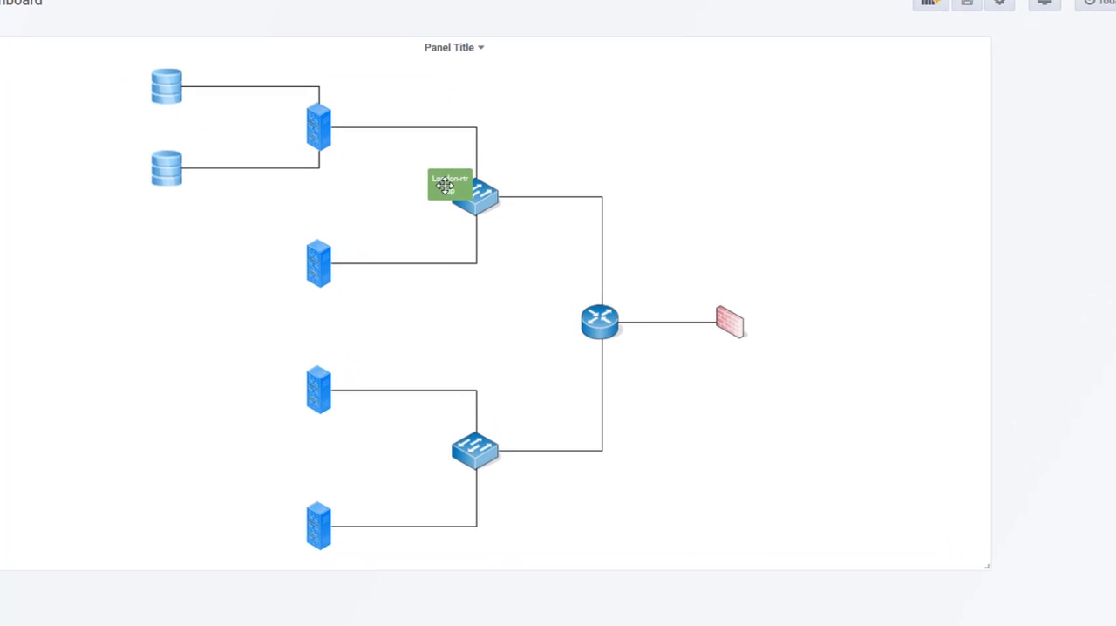
left_click_drag(471, 208, 591, 276)
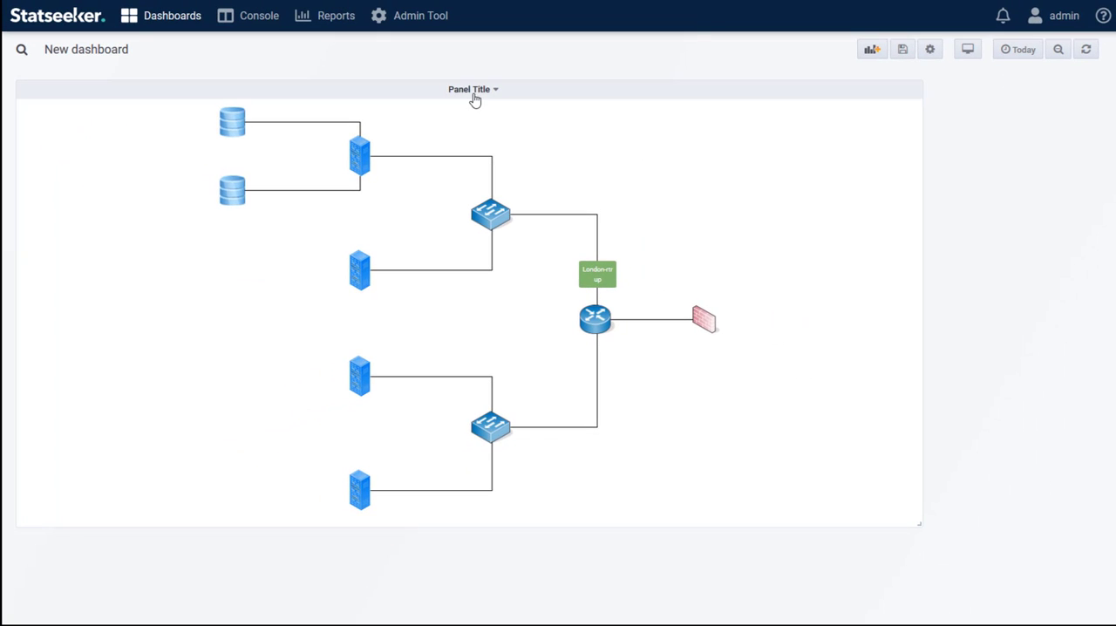
Edit the panel to turn off Show Metric for Node 1, and return to the dashboard
left_click(475, 97)
left_click(471, 132)
scroll(610, 331, "down", 3)
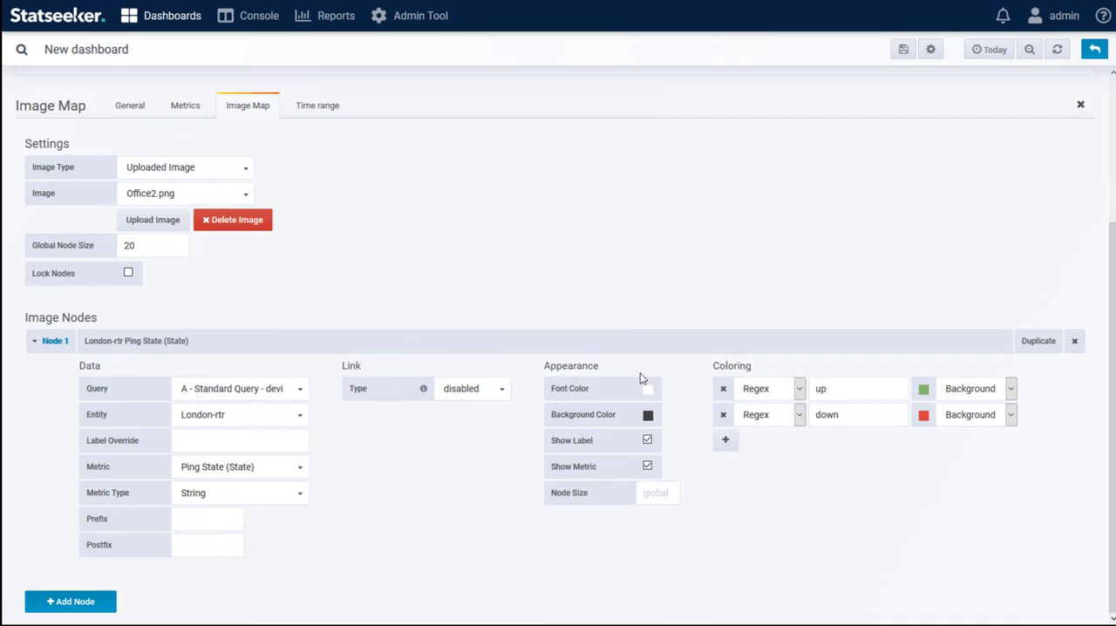
scroll(694, 453, "up", 2)
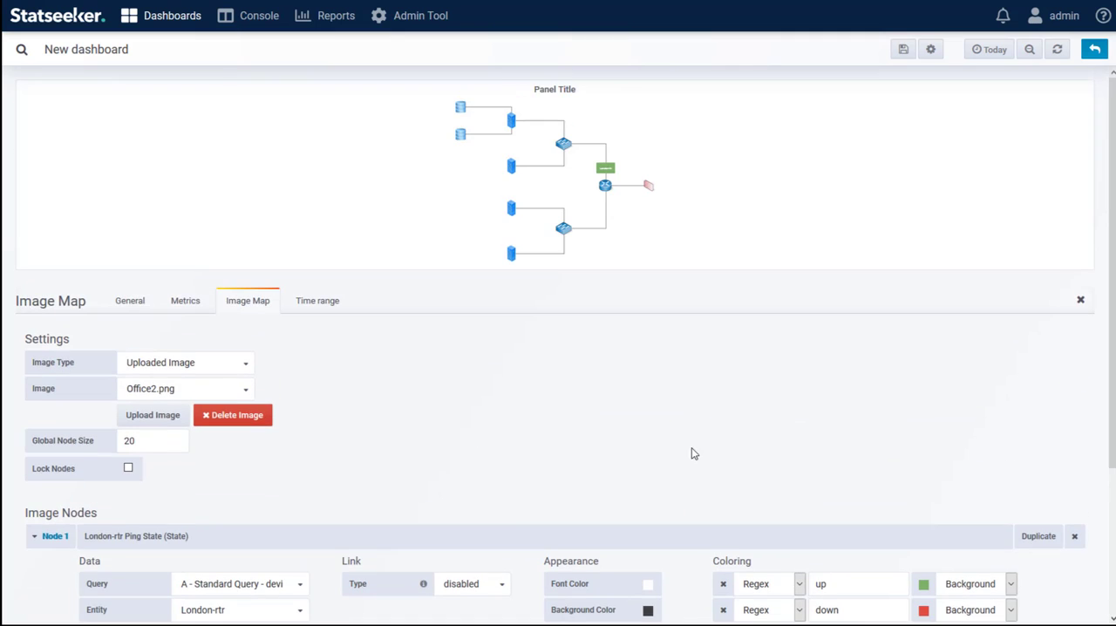
left_click(1092, 48)
Reopen the panel for editing, duplicate Node 1 and set the copy's entity to London-swt1
left_click(475, 91)
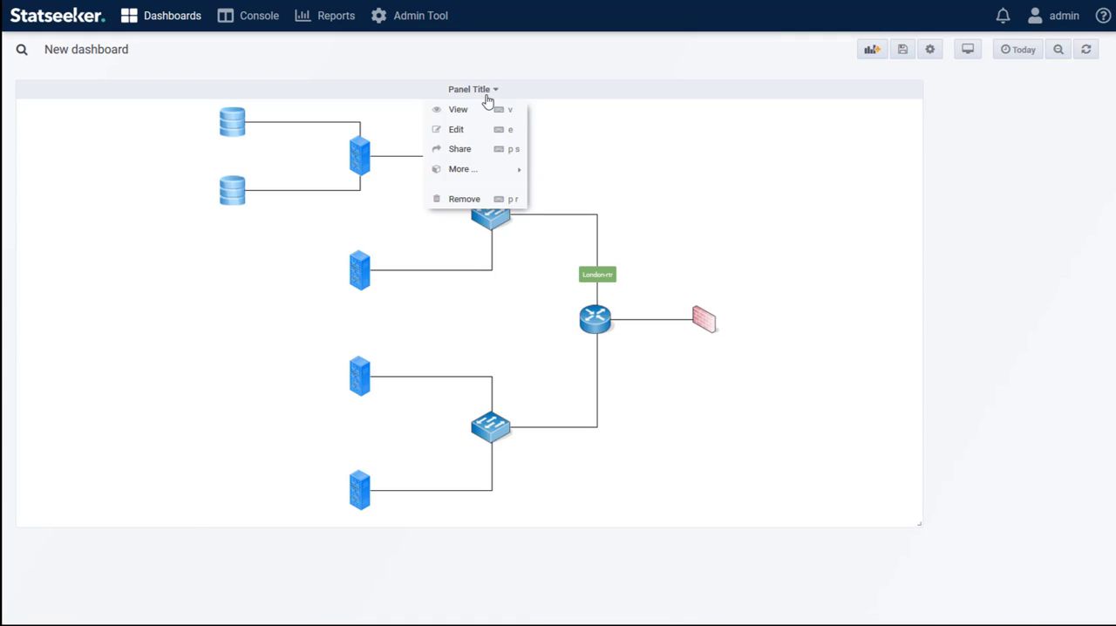
left_click(458, 131)
scroll(775, 555, "down", 3)
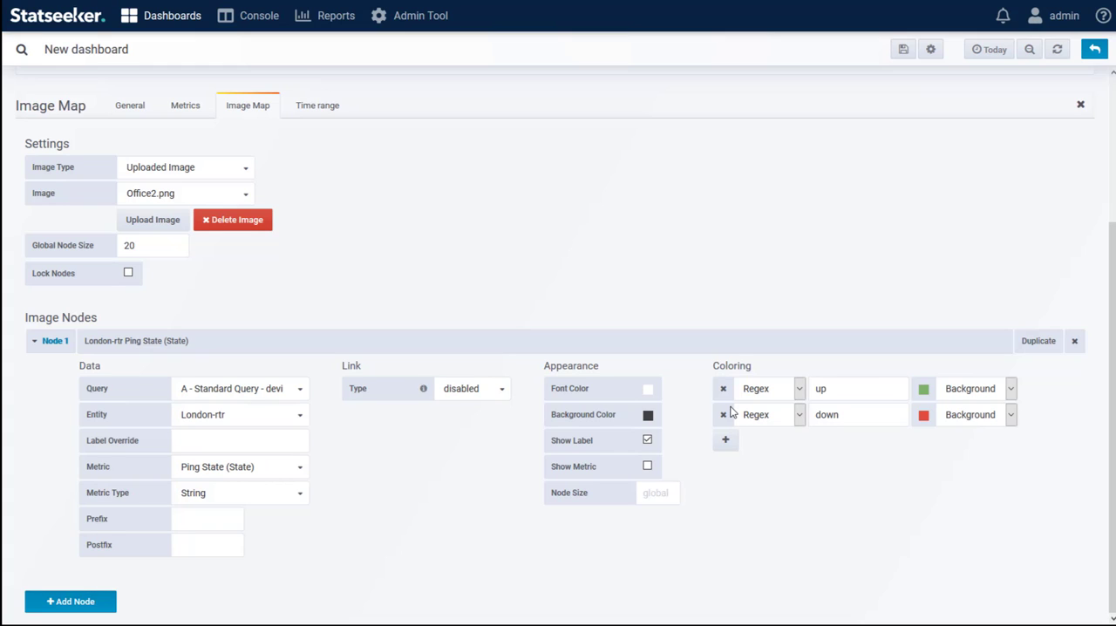
left_click(1037, 341)
scroll(789, 464, "down", 3)
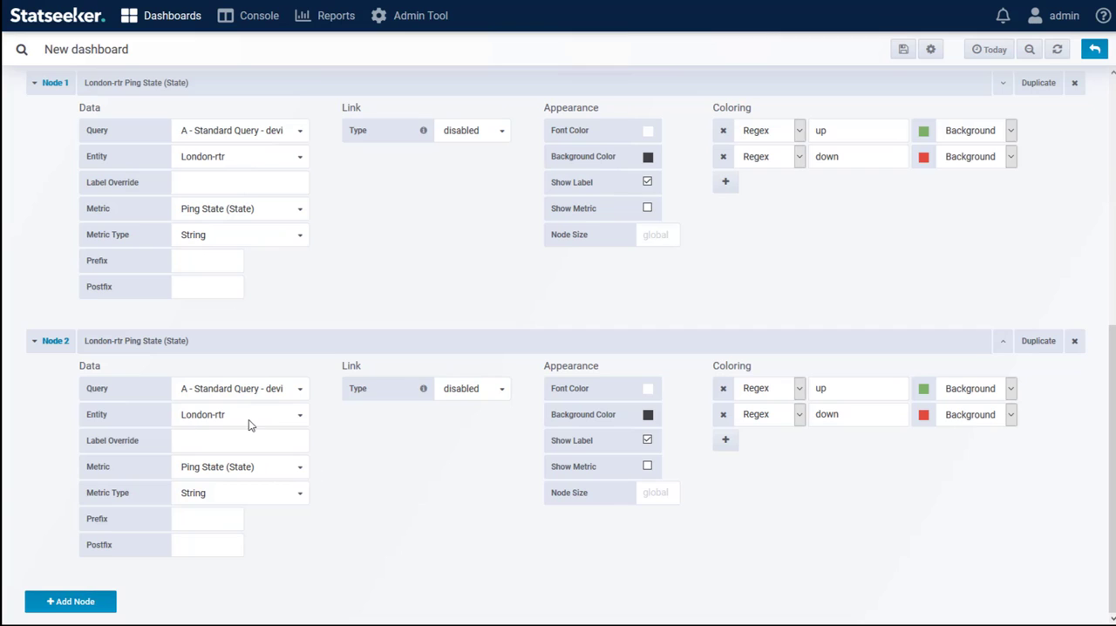
left_click(251, 422)
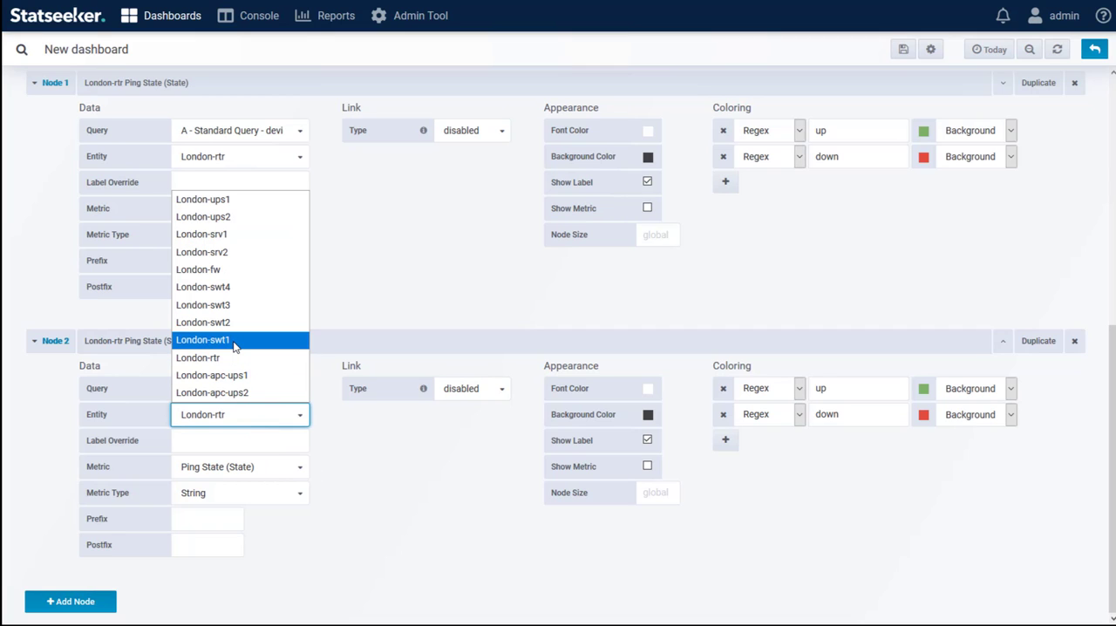
left_click(232, 340)
Duplicate Node 2 and set the copy's entity to London-srv1
left_click(1038, 340)
left_click(221, 423)
left_click(209, 234)
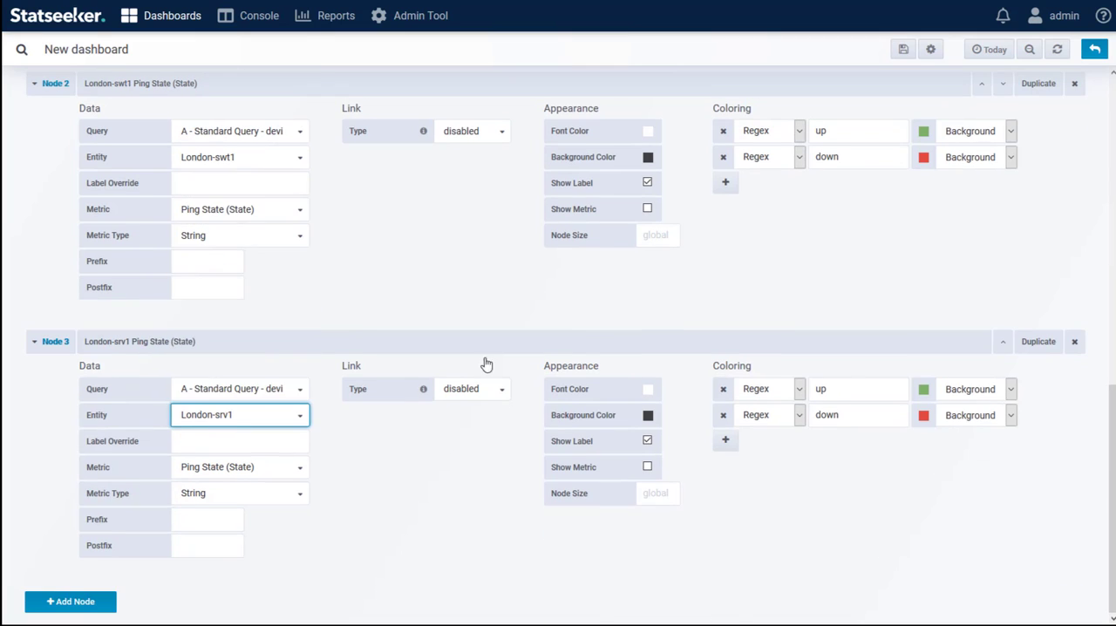
Duplicate Node 3 and set the copy's entity to London-srv2
left_click(1038, 341)
scroll(871, 384, "down", 3)
left_click(220, 419)
left_click(214, 252)
Return to the dashboard and place the London-srv1, London-srv2 and London-swt1 nodes above their device icons
scroll(1030, 474, "up", 12)
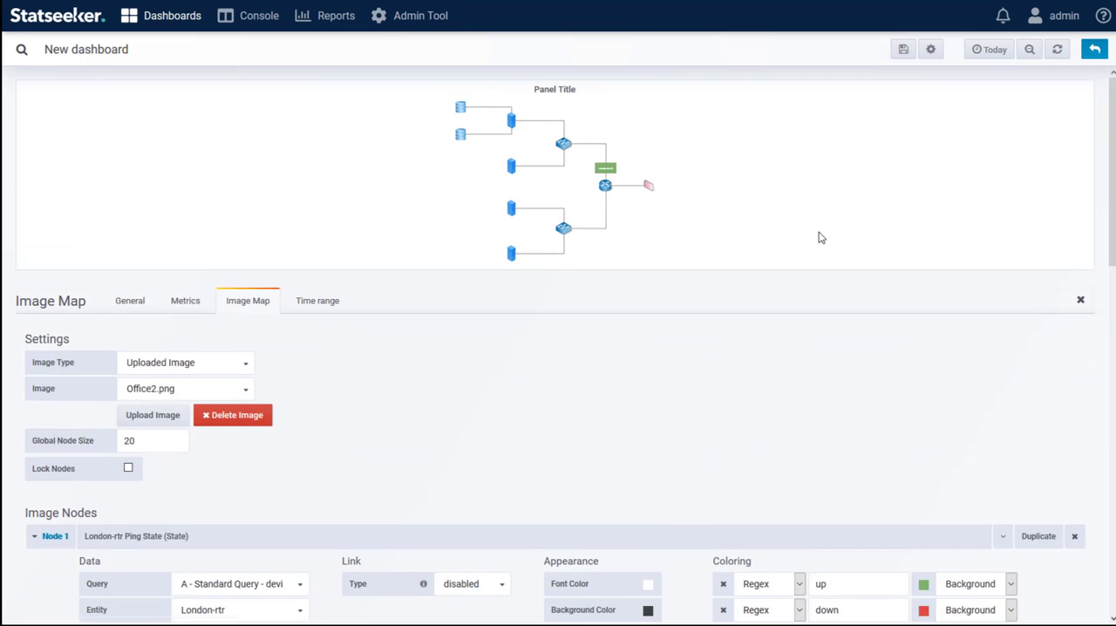
left_click(1093, 49)
left_click_drag(590, 273, 490, 168)
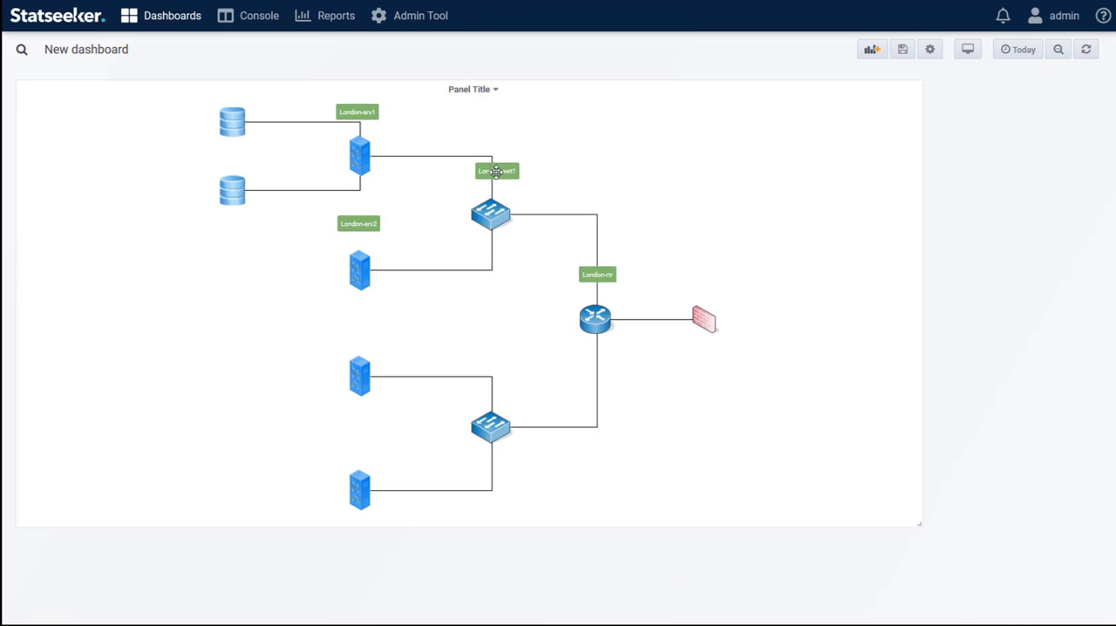
Reopen the panel for editing and collapse the settings of Nodes 1 to 4
left_click(491, 91)
left_click(458, 129)
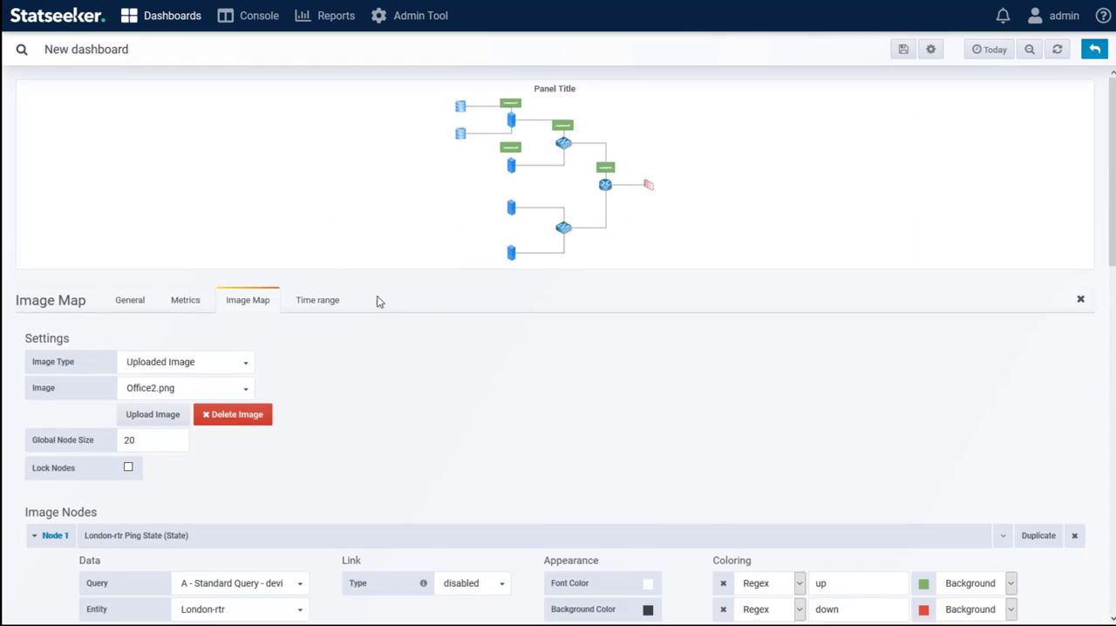
scroll(378, 301, "down", 4)
left_click(34, 176)
left_click(35, 201)
left_click(38, 289)
left_click(37, 342)
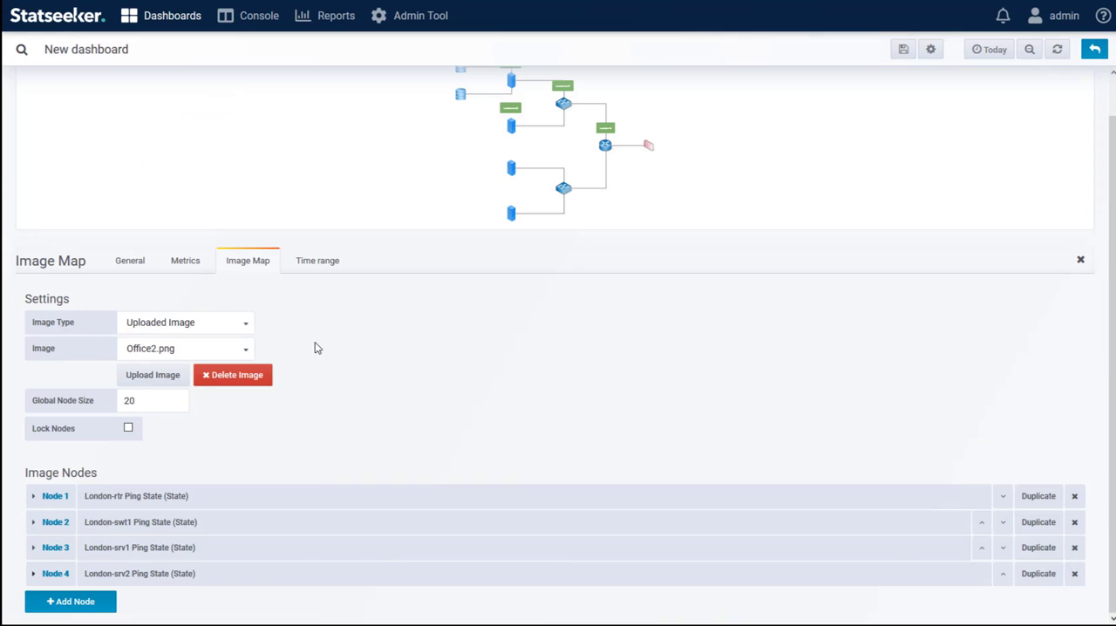
Add Node 5 using query B (CPU) with entity London-rtr
left_click(77, 601)
scroll(348, 419, "down", 3)
left_click(249, 443)
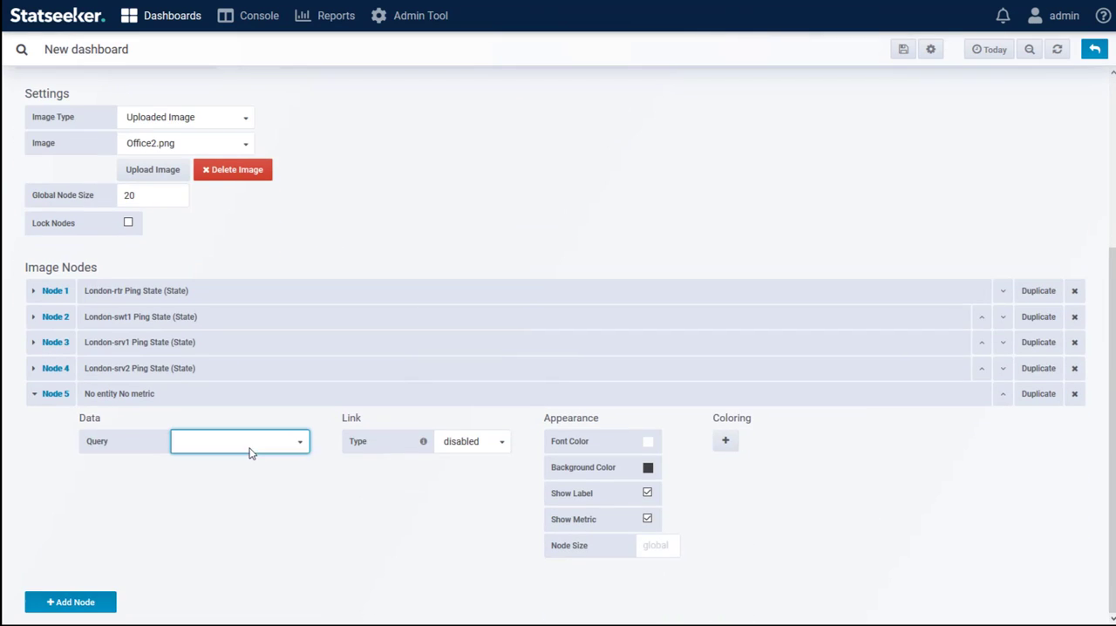
left_click(279, 496)
left_click(276, 468)
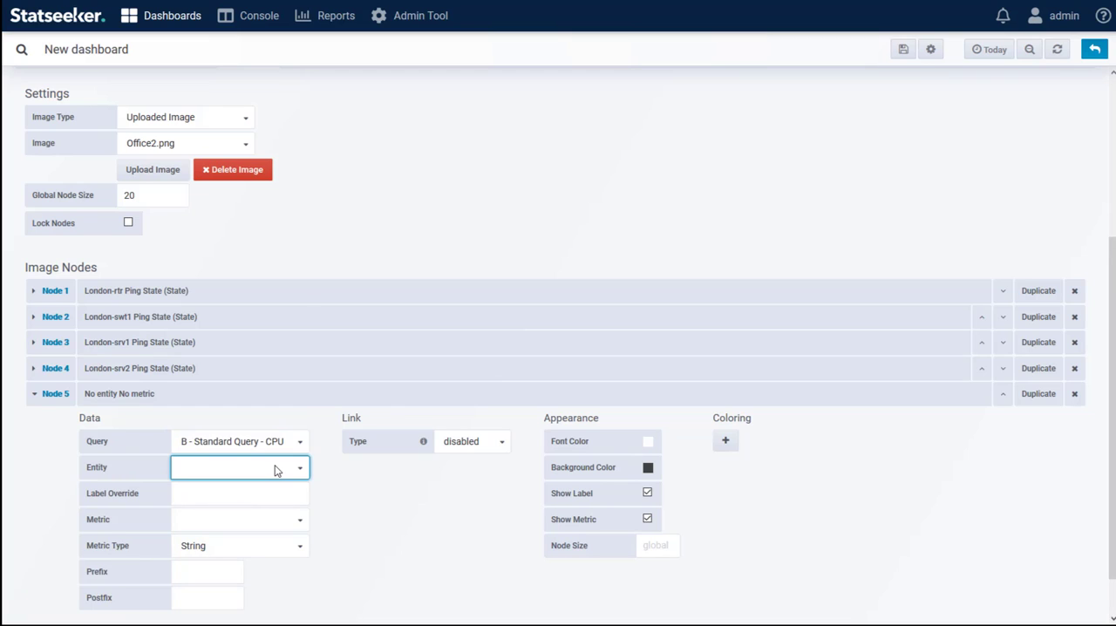
left_click(223, 341)
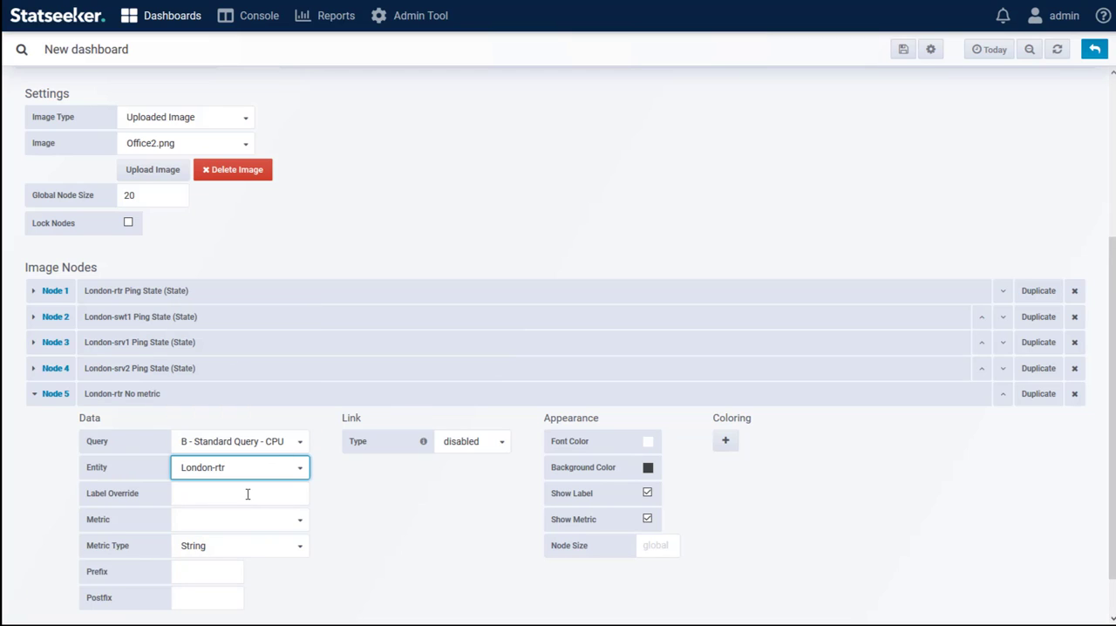
Set Node 5's metric to Load Percentage (Current) as a Number in percent (0-100), and clear its decimals value
left_click(232, 519)
left_click(236, 558)
left_click(237, 546)
left_click(228, 565)
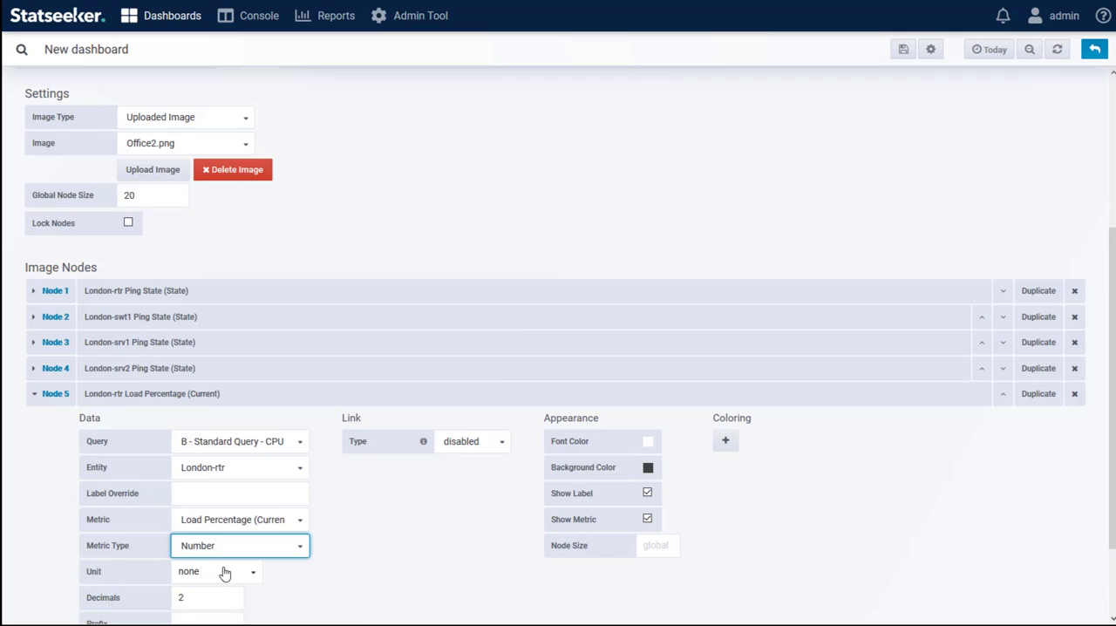
left_click(224, 572)
mouse_move(218, 594)
left_click(303, 509)
left_click(174, 598)
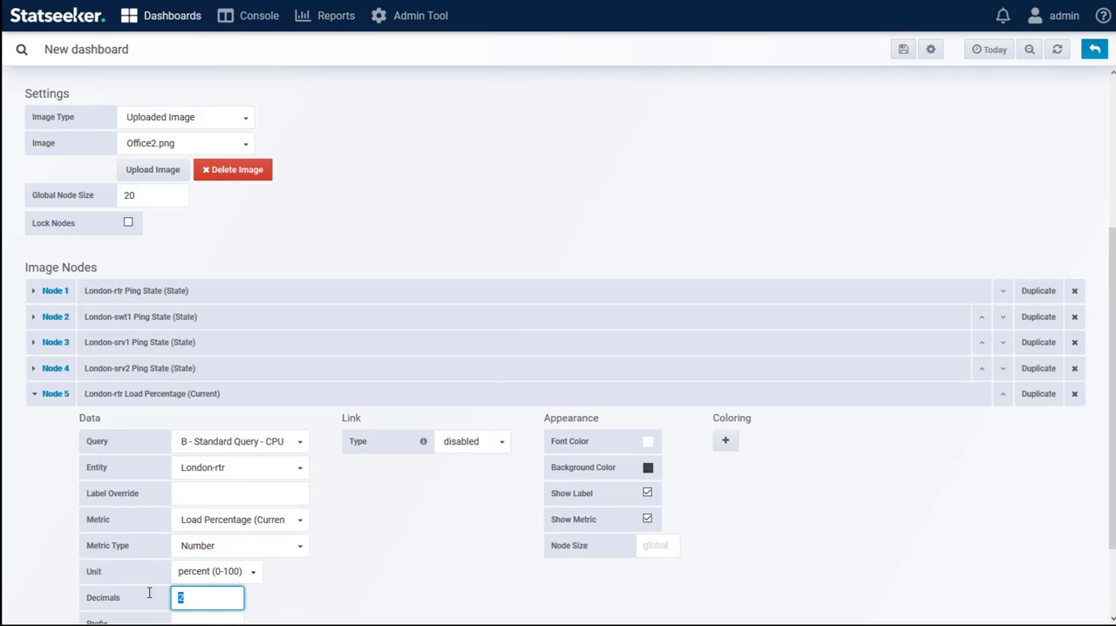
left_click(391, 537)
Add a coloring range to Node 5 from 0 to 75 with a green background
left_click(725, 440)
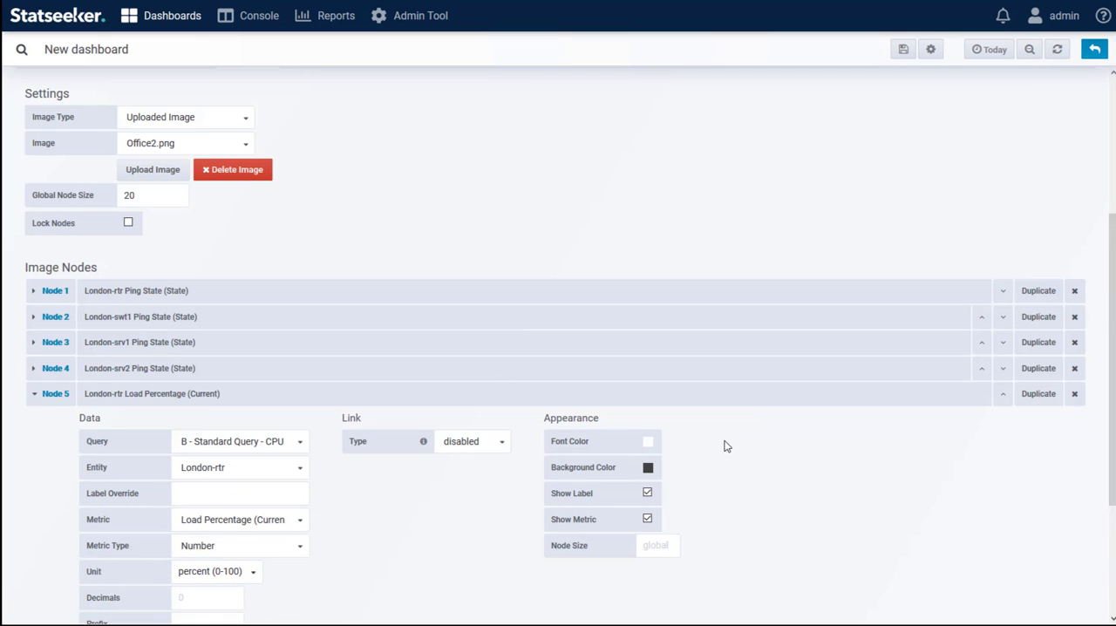
scroll(185, 529, "down", 2)
left_click(236, 528)
type("0")
left_click(341, 522)
type("75")
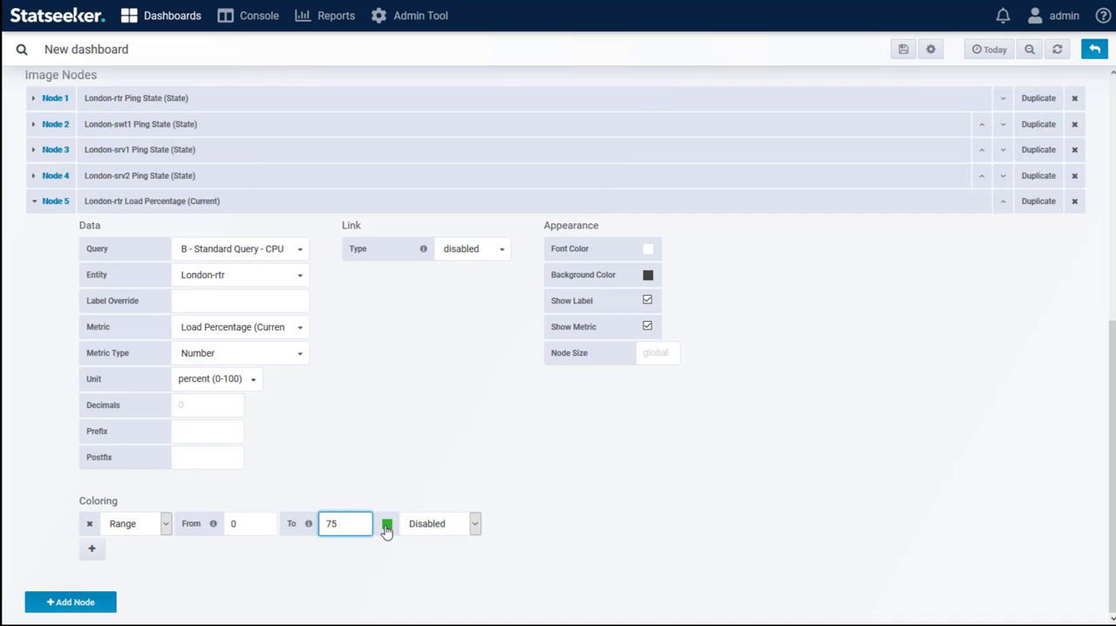
left_click(386, 526)
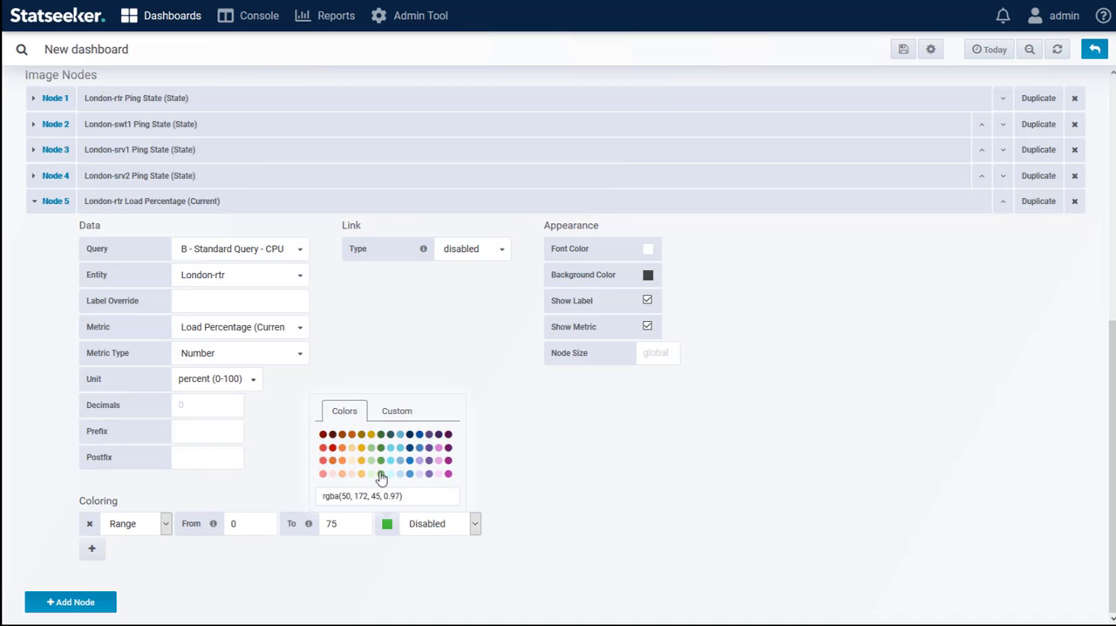
left_click(381, 475)
left_click(436, 523)
left_click(426, 561)
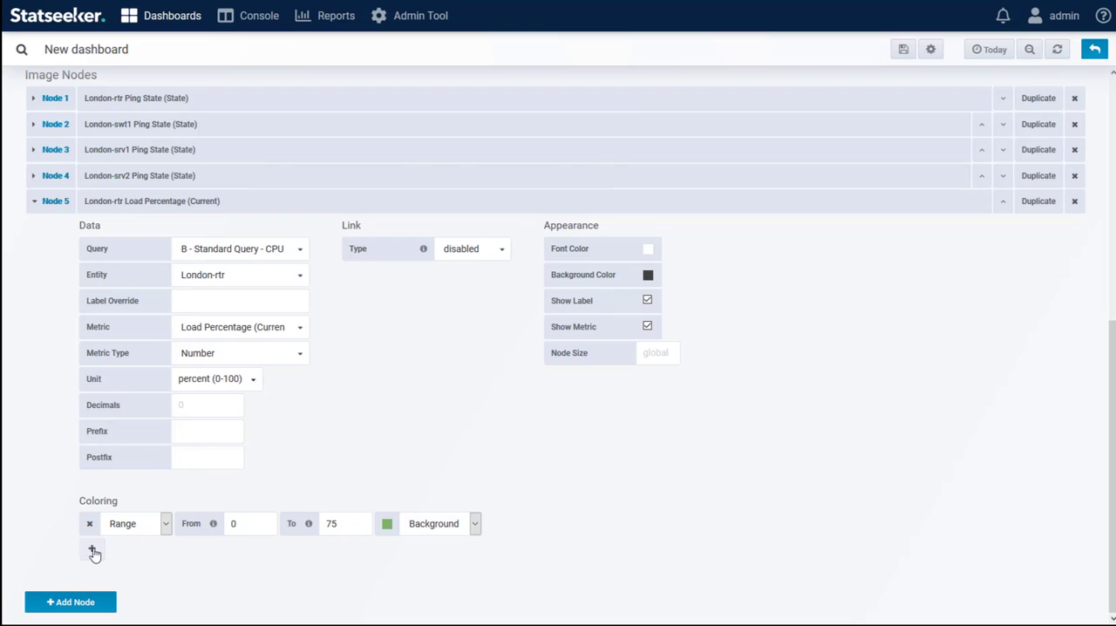
Add a second coloring range to Node 5 from 75 to 90 with an orange background
left_click(92, 549)
left_click(250, 551)
left_click(337, 551)
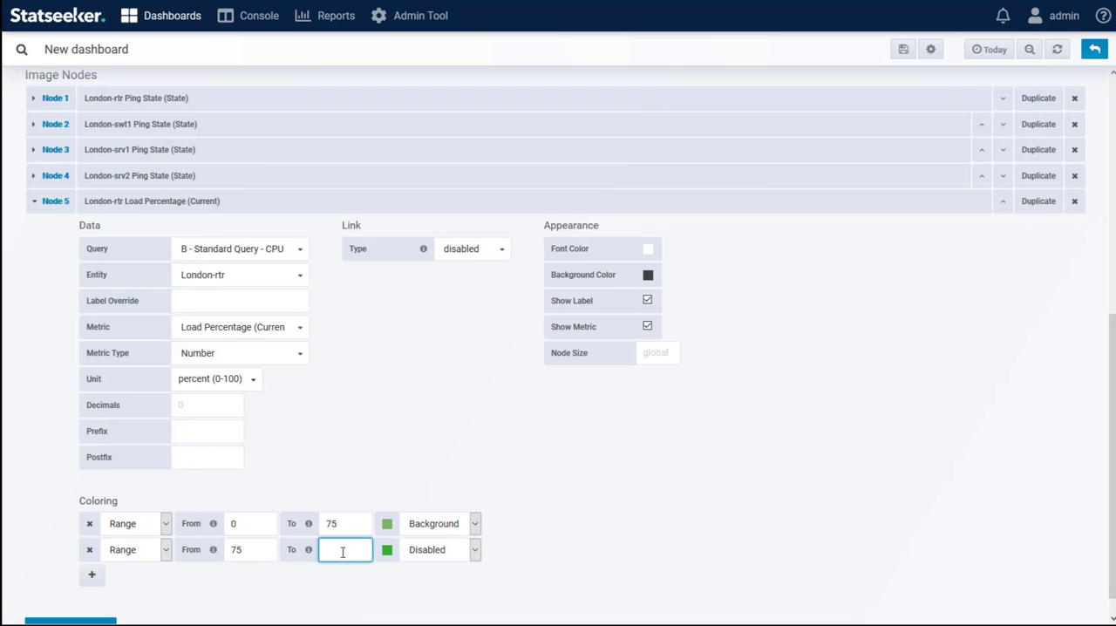
type("90")
left_click(426, 551)
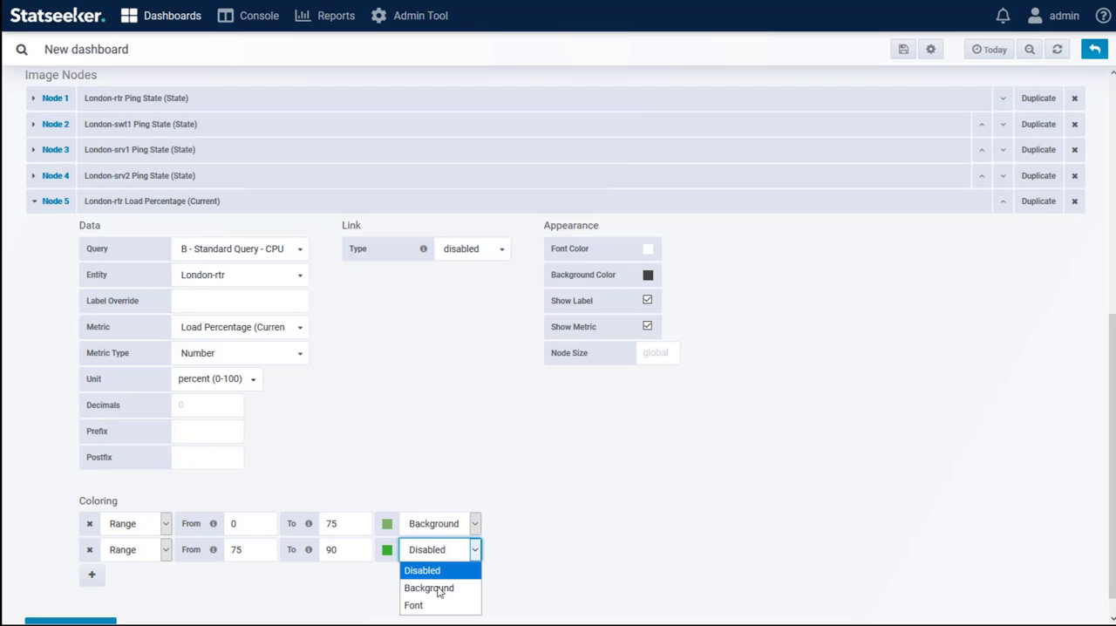
left_click(428, 587)
left_click(386, 549)
left_click(342, 486)
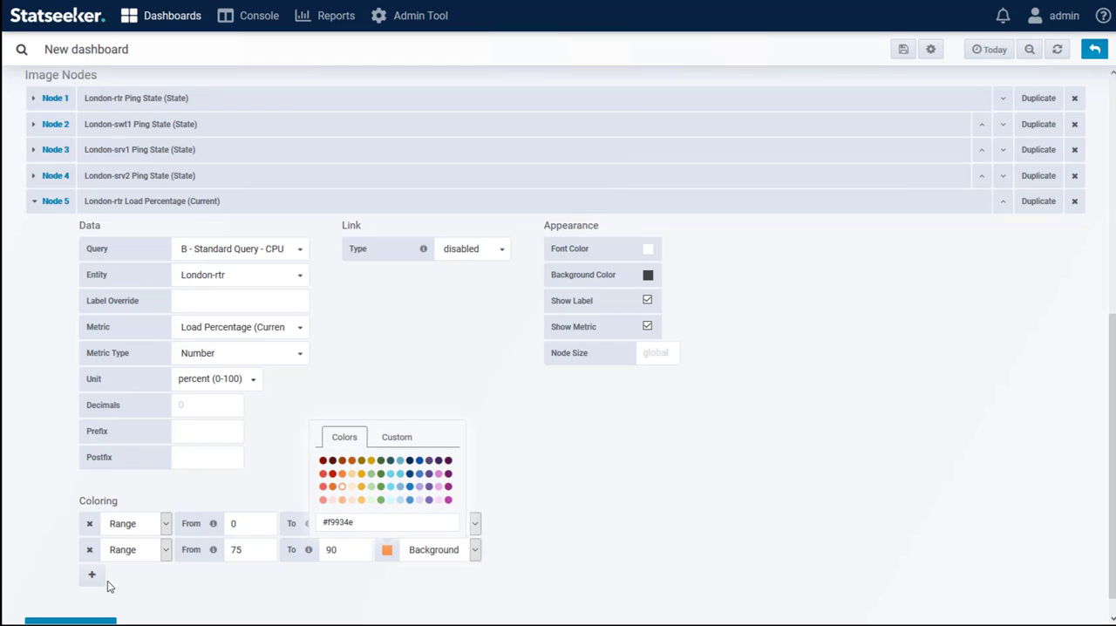
Add a third coloring range to Node 5 from 90 upward, without an upper limit, with a red background
left_click(93, 576)
left_click(239, 576)
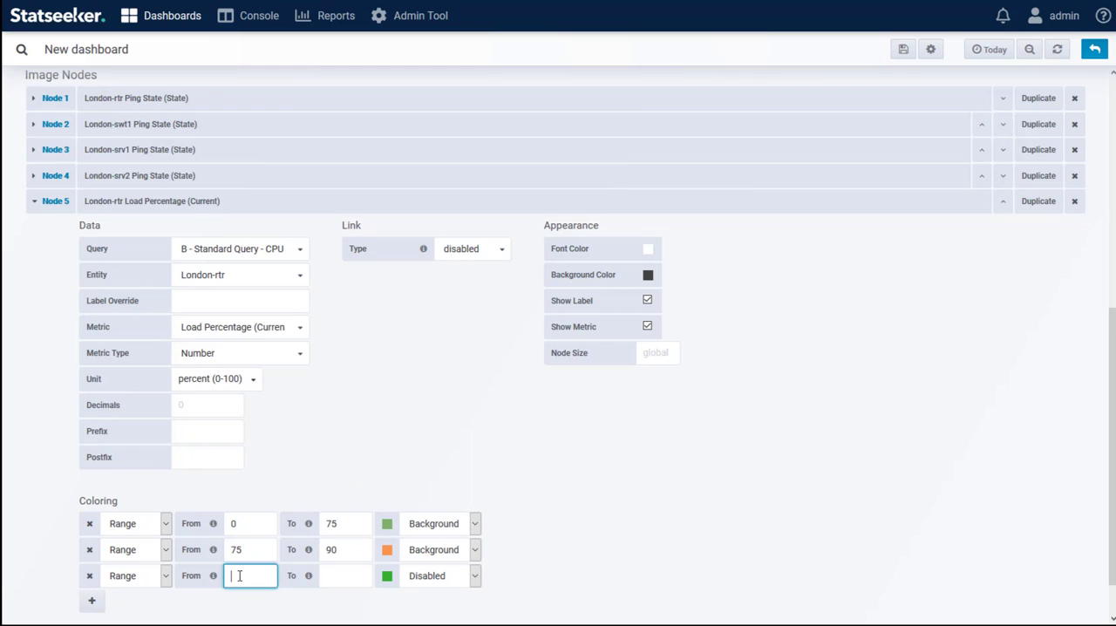
left_click(387, 576)
left_click(322, 500)
left_click(420, 582)
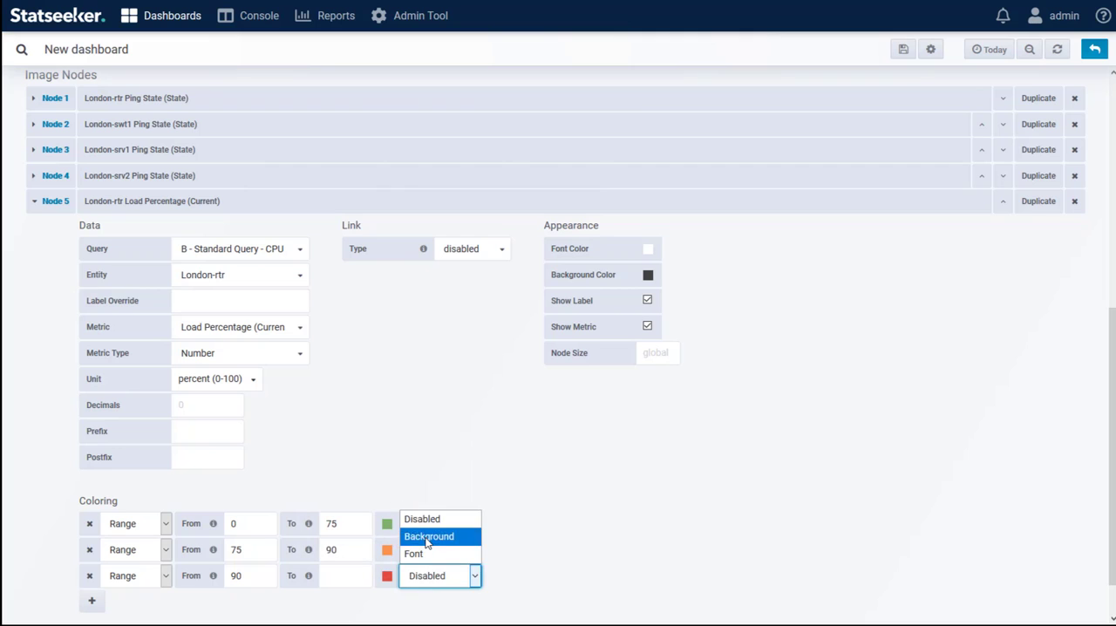
left_click(438, 535)
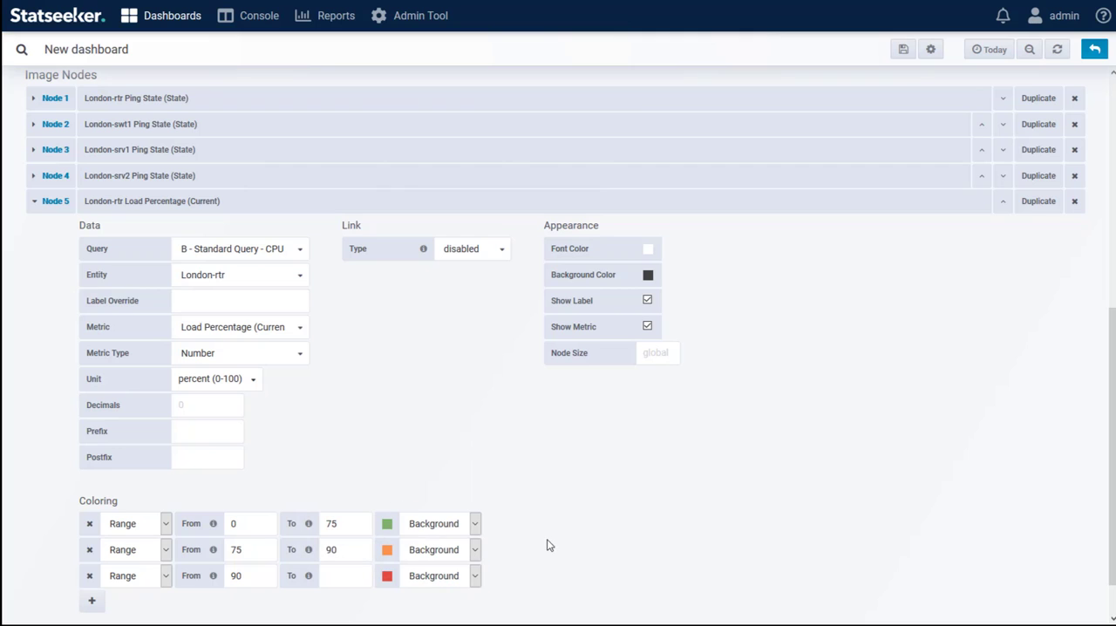
Duplicate the London-rtr CPU node for Nodes 6, 7 and 8, setting their entities to London-swt1, London-srv1 and London-srv2
left_click(1047, 206)
scroll(784, 401, "down", 5)
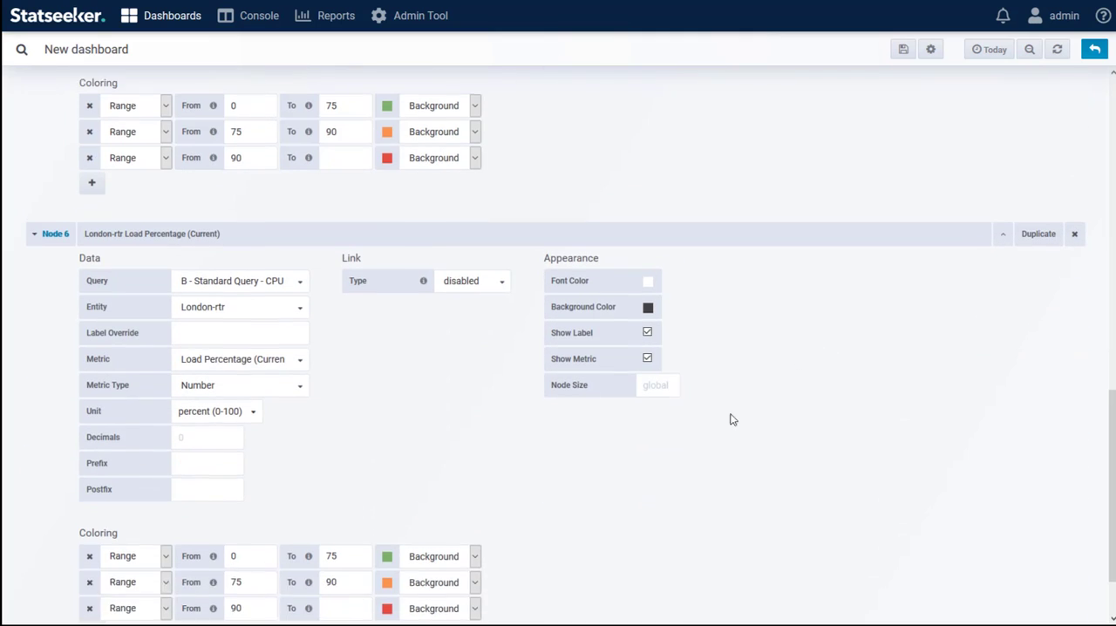
left_click(231, 307)
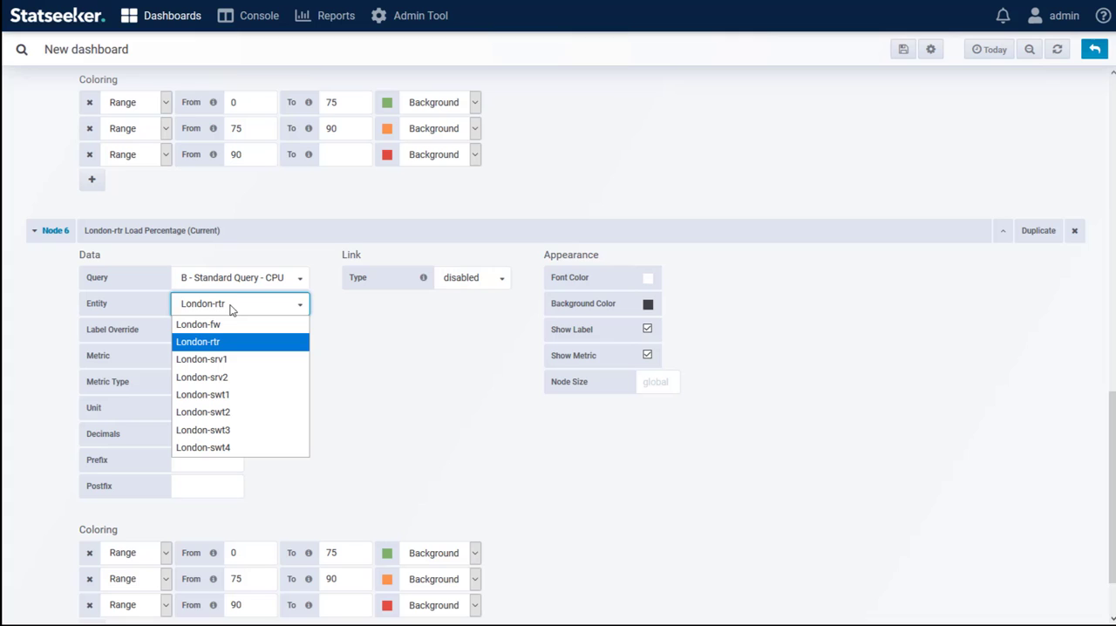
left_click(236, 398)
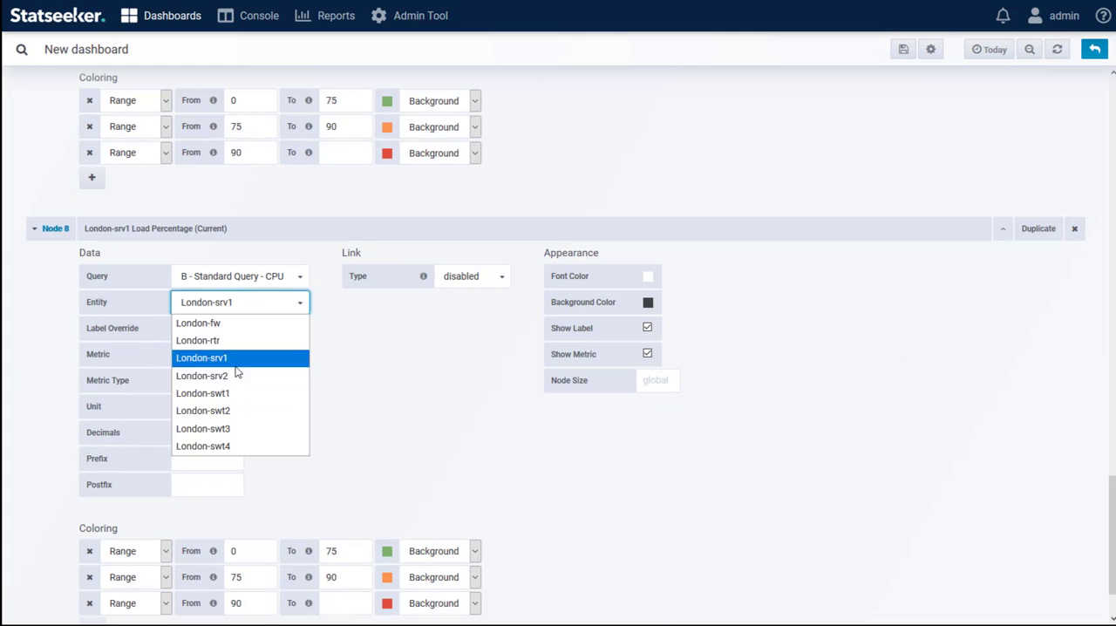
left_click(236, 374)
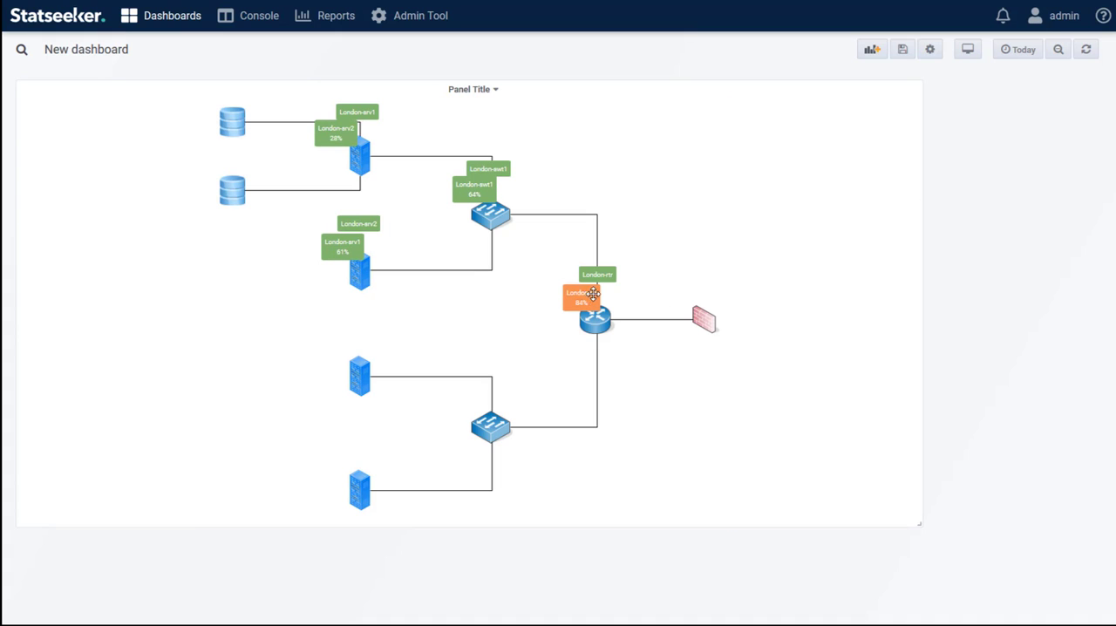
Reopen the image map panel for editing and set Node 5's label override to CPU
left_click(475, 89)
left_click(481, 131)
scroll(413, 392, "down", 4)
scroll(414, 393, "down", 3)
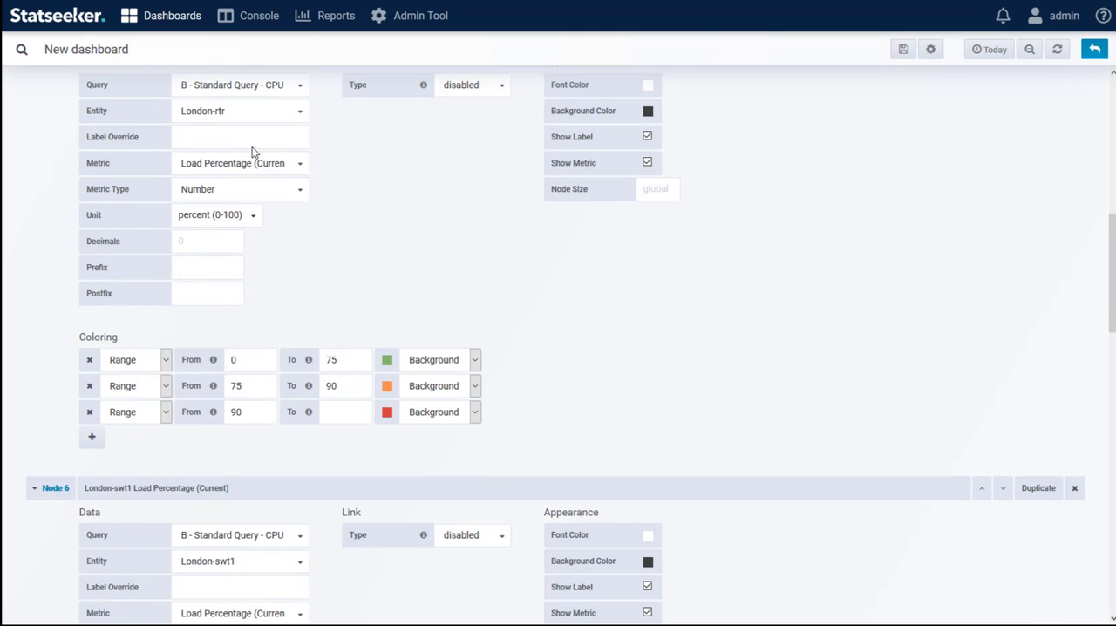
left_click(225, 136)
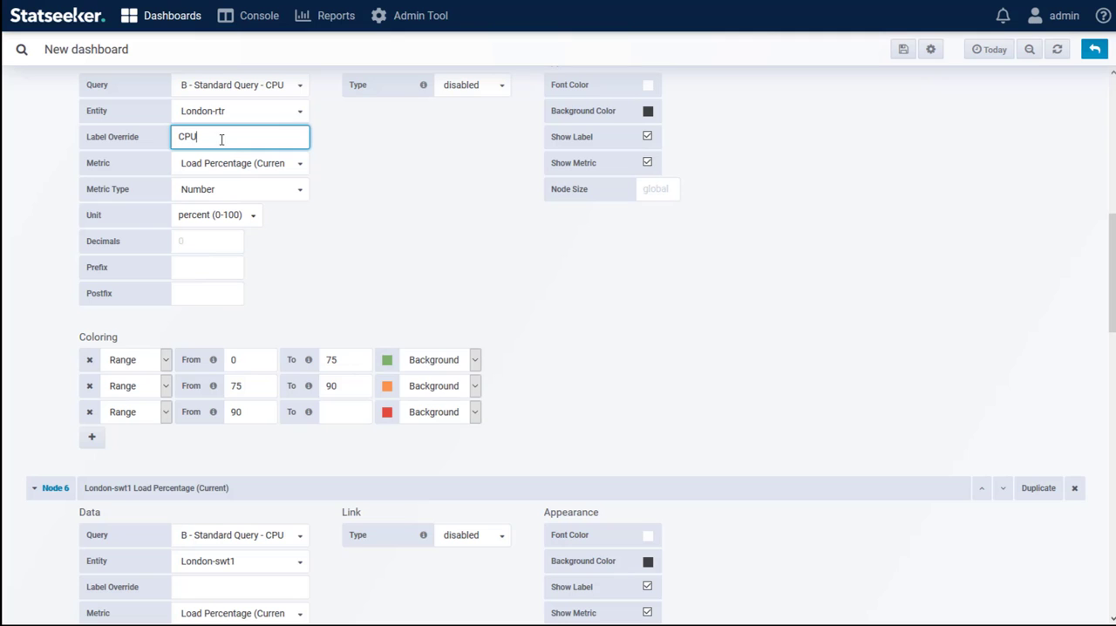
Copy the CPU label override to Nodes 6, 7 and 8 and return to the dashboard
left_click_drag(221, 139, 135, 140)
scroll(227, 261, "down", 5)
left_click(227, 284)
key("ctrl+v")
scroll(253, 349, "down", 6)
left_click(253, 373)
key("ctrl+v")
scroll(256, 392, "down", 7)
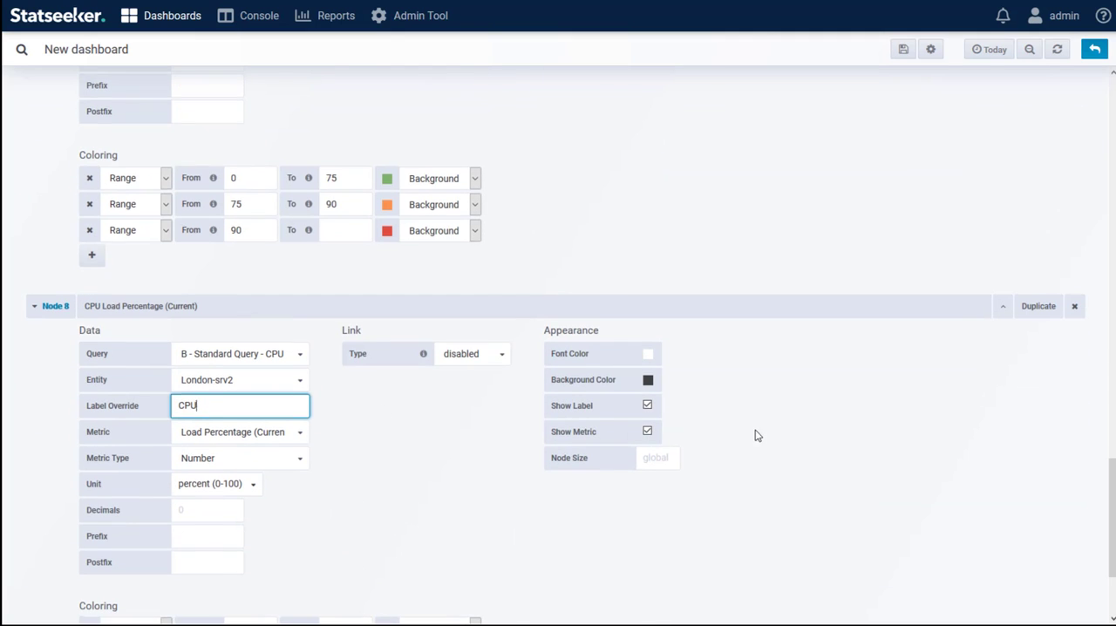
left_click(1094, 48)
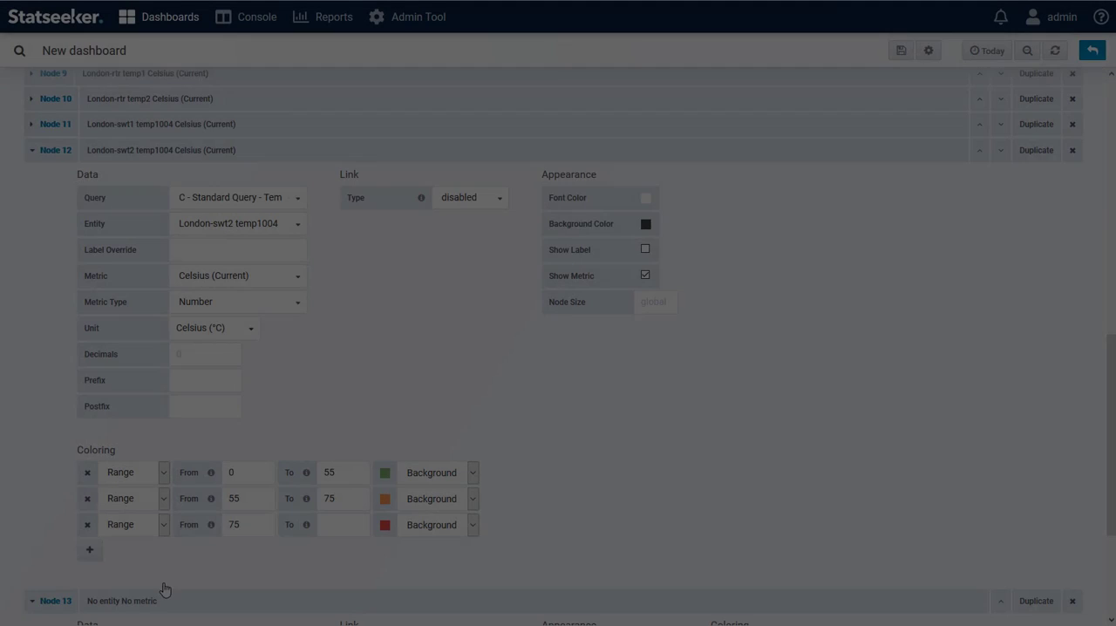
Set Node 13's query to D, the interface standard query, and its entity to London-rtr Link to SanJose-core
scroll(192, 509, "down", 3)
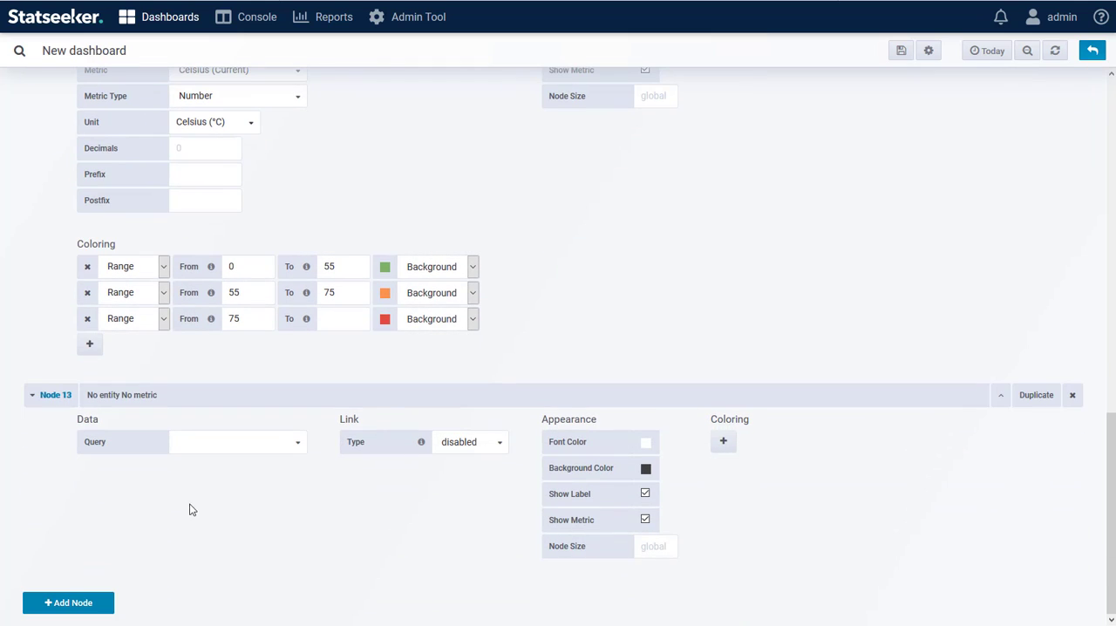
left_click(247, 445)
left_click(250, 532)
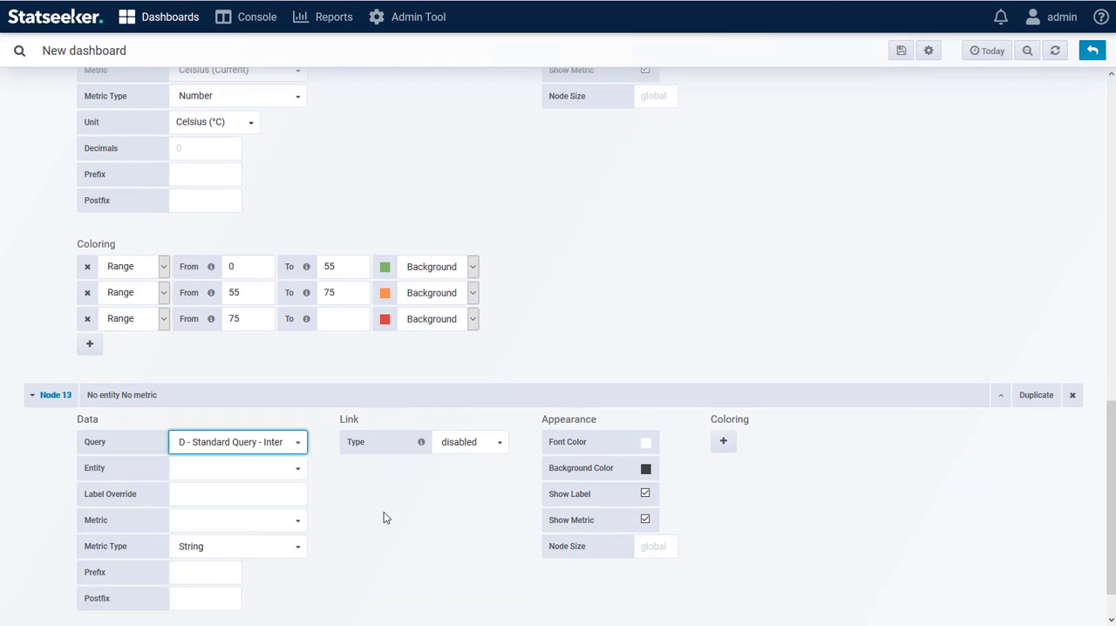
scroll(386, 515, "down", 1)
left_click(301, 420)
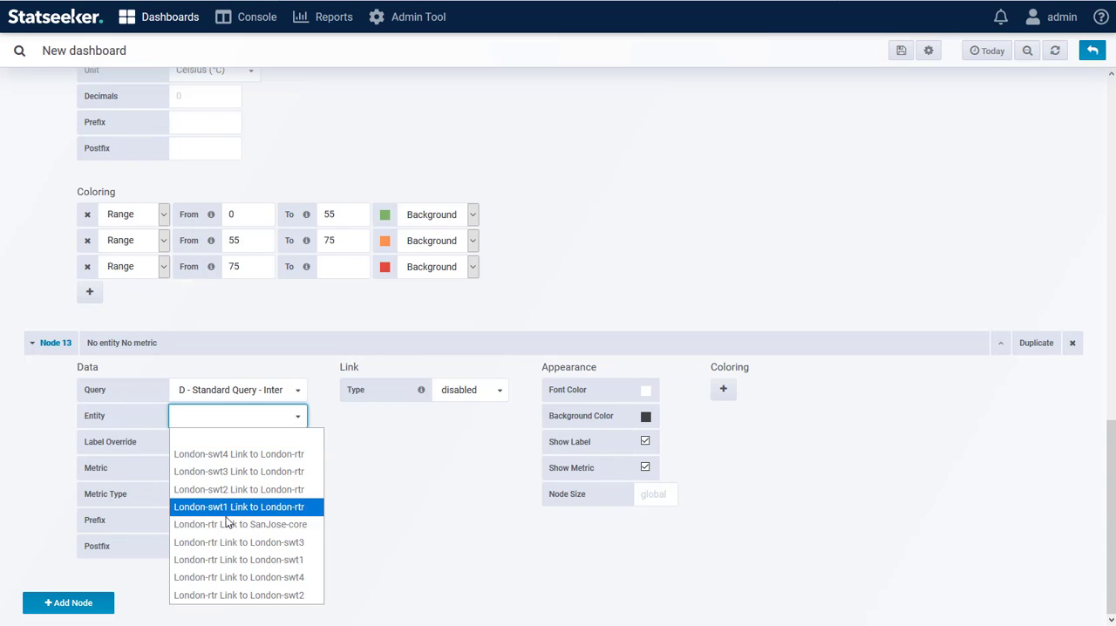
left_click(275, 524)
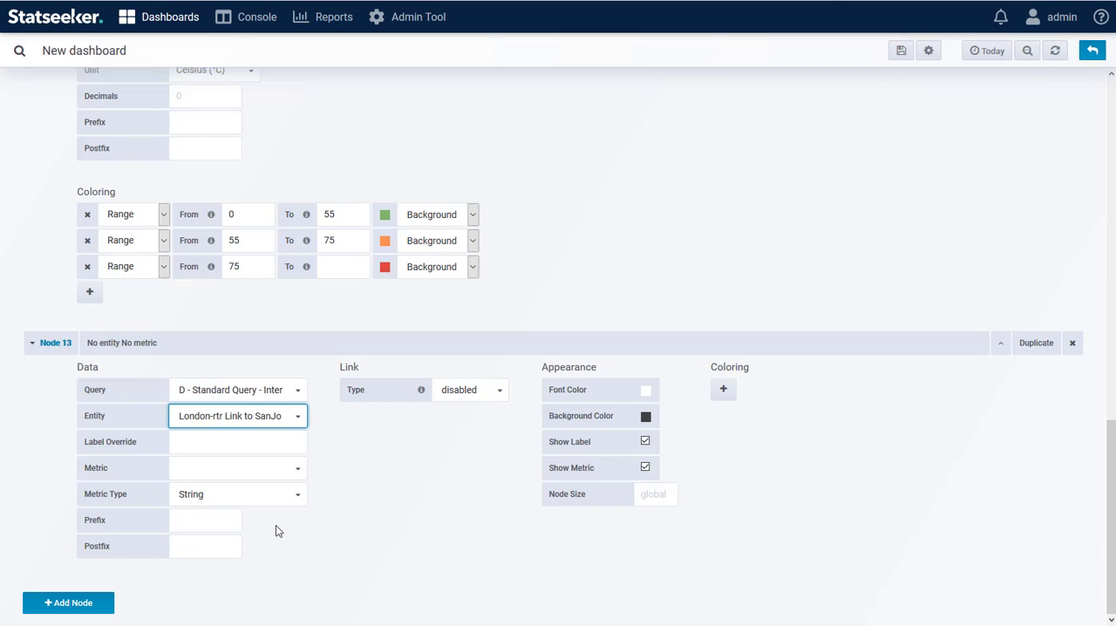
Set Node 13's metric to Rx Util (Current) as a Number in percent (0-100), and clear its decimals value
left_click(216, 473)
left_click(216, 506)
left_click(235, 498)
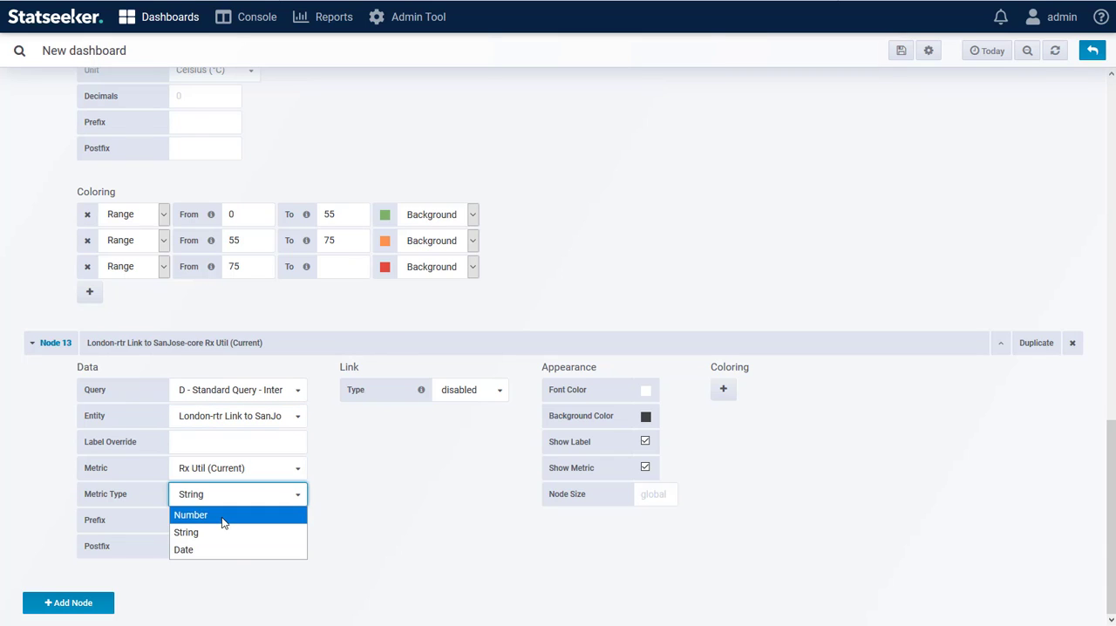
left_click(222, 522)
left_click(219, 521)
mouse_move(224, 540)
left_click(282, 459)
left_click(222, 547)
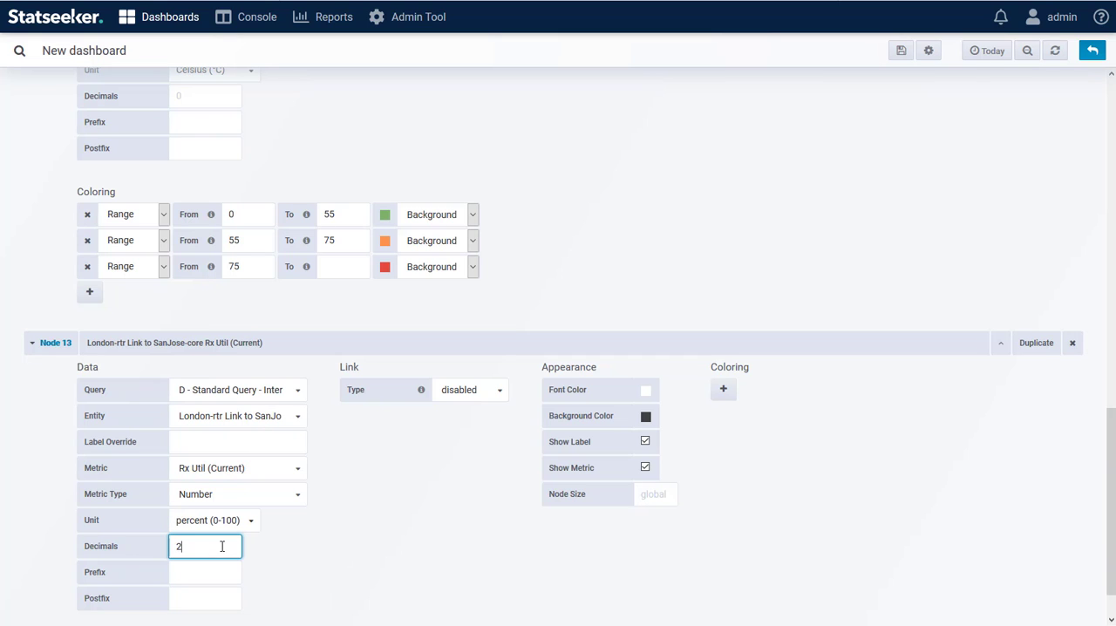
key("BackSpace")
left_click(385, 537)
Add a coloring range to Node 13 from 0 to 75 with a green background
scroll(722, 346, "down", 1)
scroll(274, 538, "down", 2)
type("0")
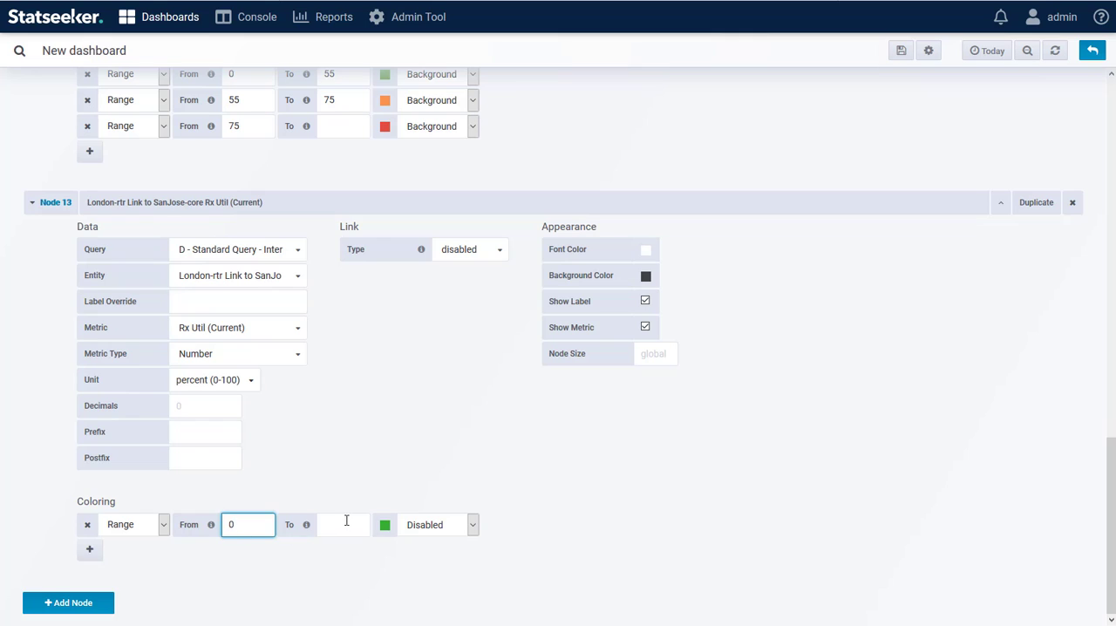
left_click(346, 521)
type("75")
left_click(384, 526)
left_click(378, 474)
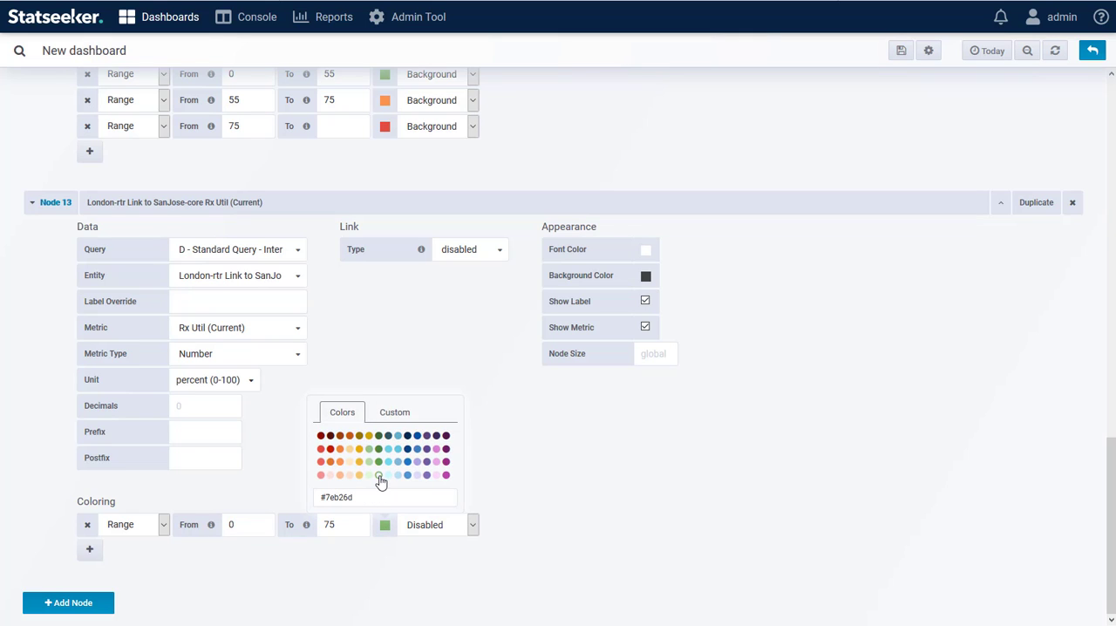
left_click(428, 526)
left_click(424, 562)
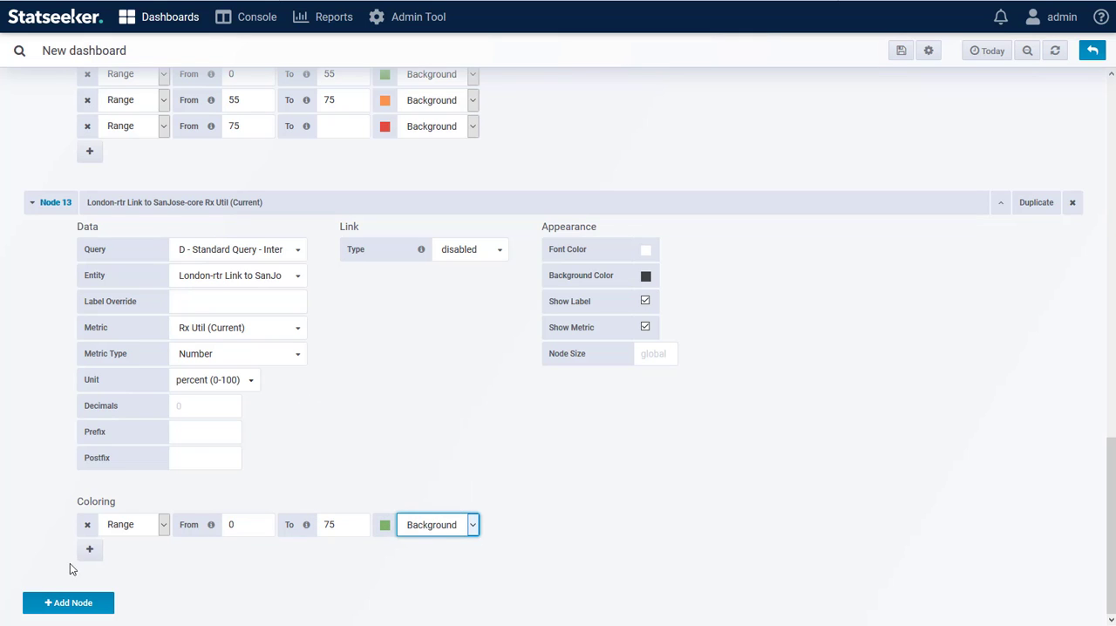
Add a second coloring range to Node 13 from 75 to 90 with an orange background
left_click(89, 549)
left_click(250, 551)
type("75")
left_click(352, 553)
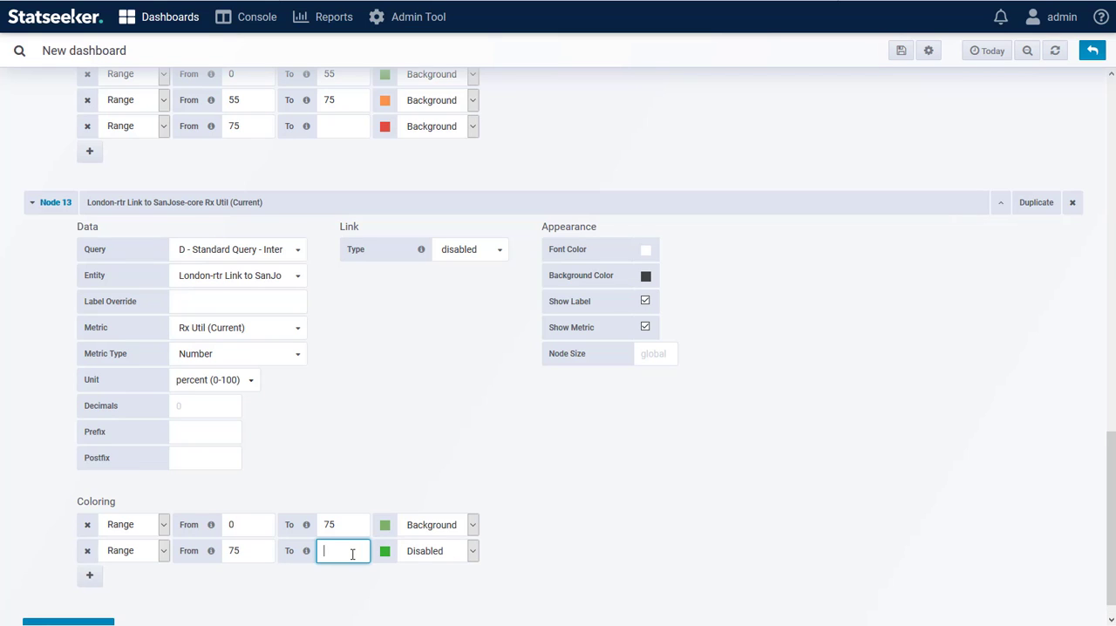
type("90")
left_click(385, 551)
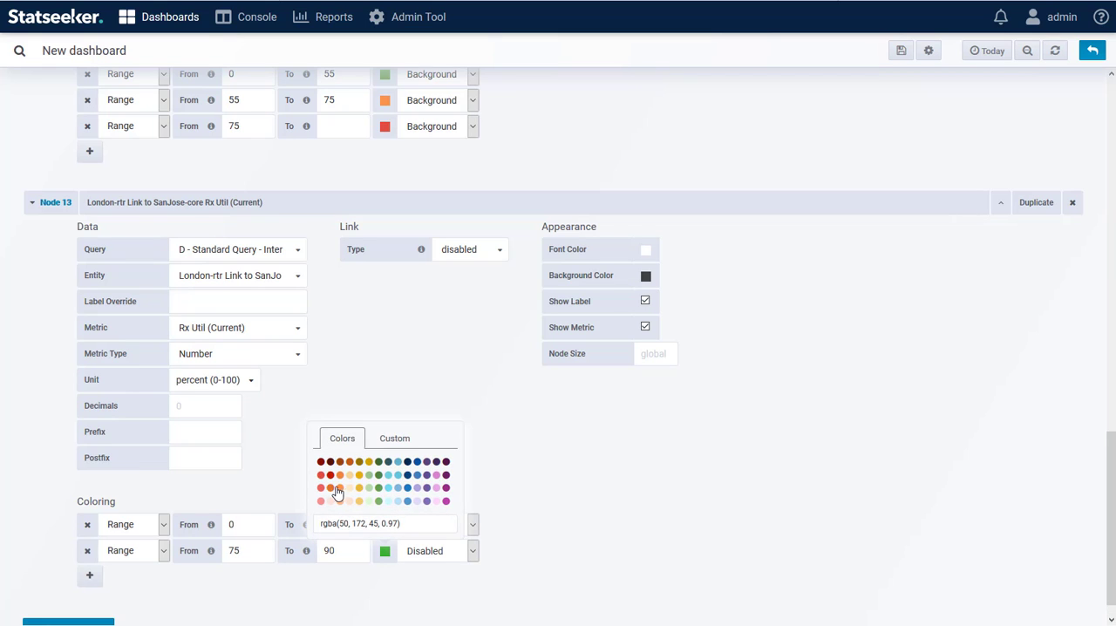
left_click(340, 487)
left_click(417, 551)
left_click(427, 588)
Add a third coloring range to Node 13 from 90 upward, without an upper limit, with a red background
left_click(89, 575)
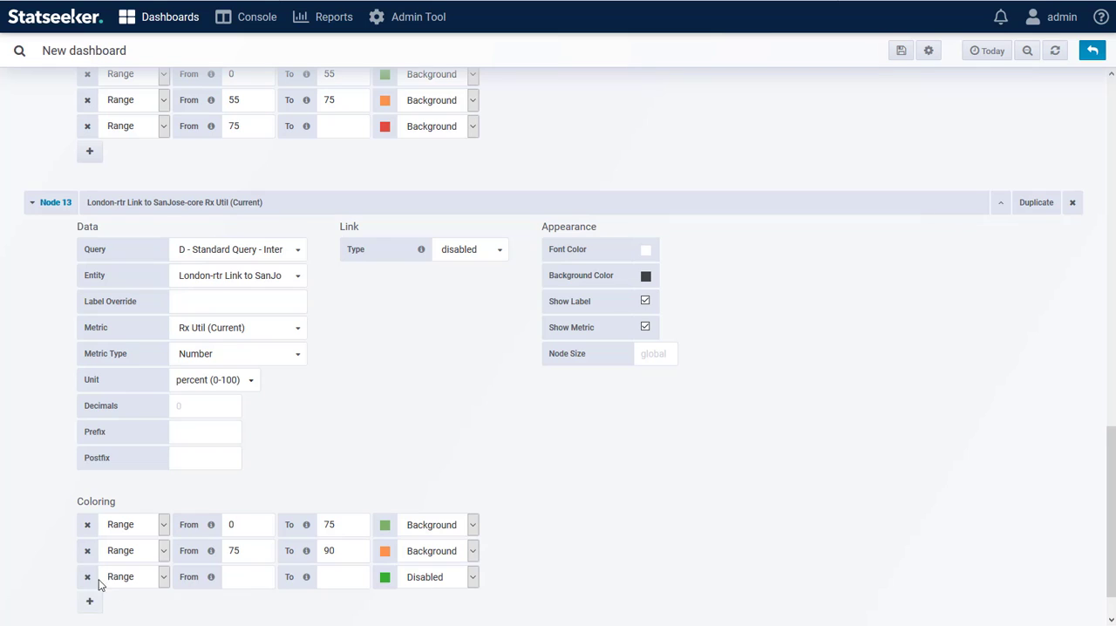
left_click(250, 577)
type("90")
left_click(385, 577)
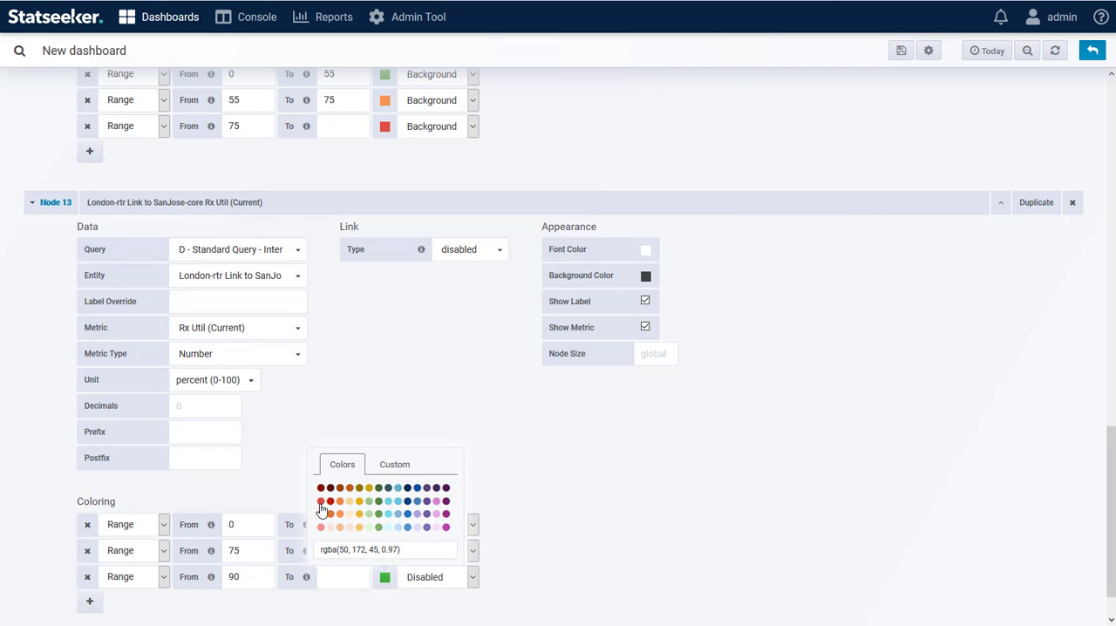
left_click(324, 511)
left_click(427, 577)
left_click(427, 536)
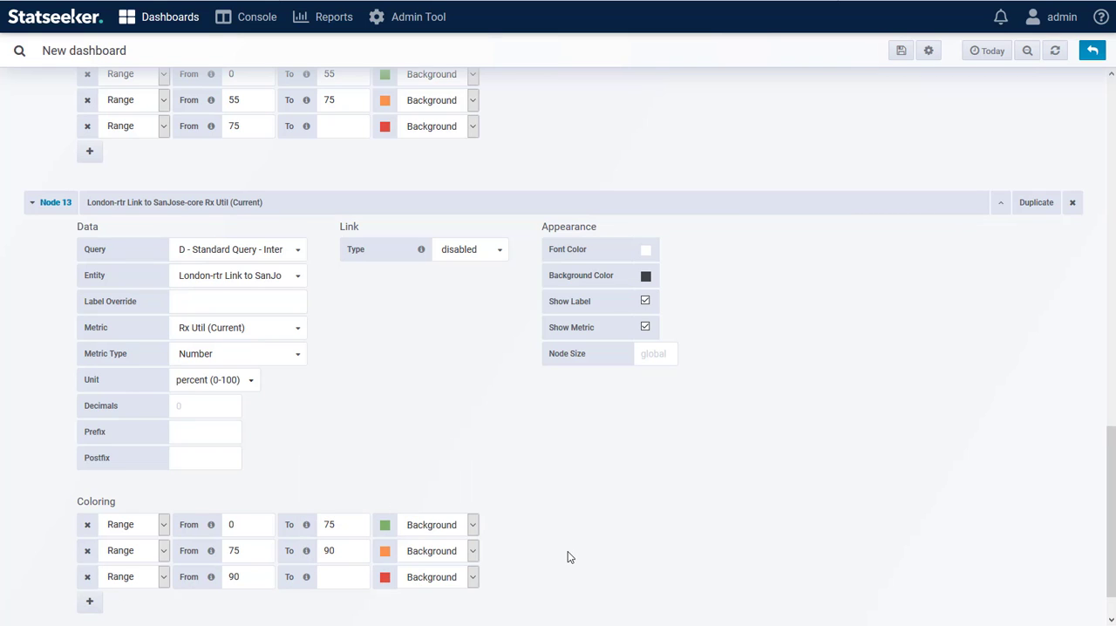
Duplicate Node 13 and change the copy's metric to Tx utilization
left_click(1034, 202)
scroll(657, 473, "down", 5)
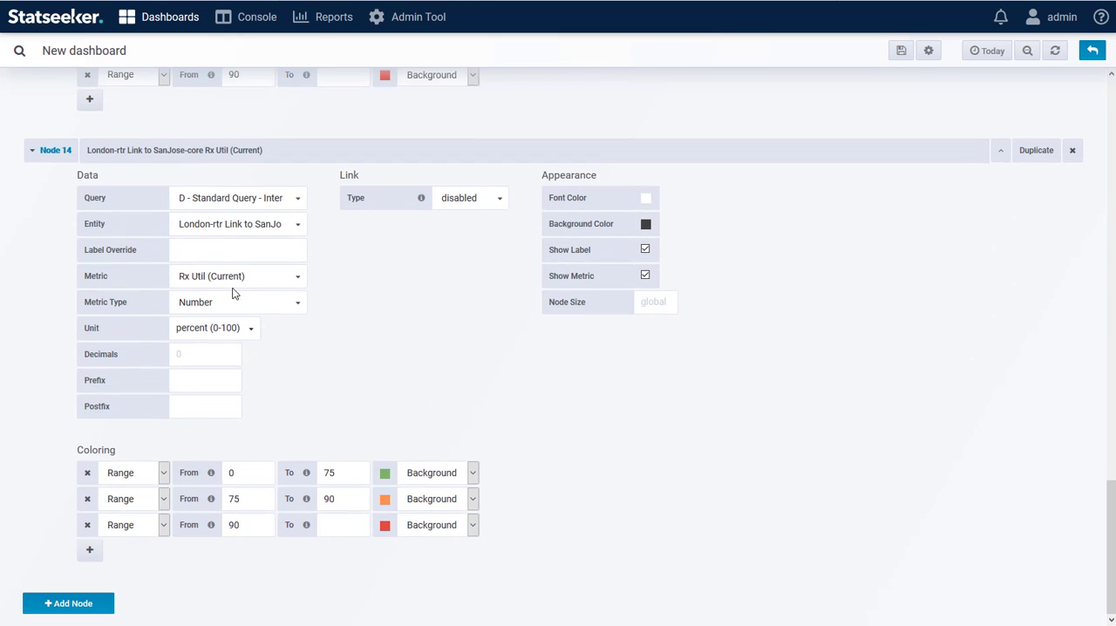
left_click(234, 277)
left_click(255, 315)
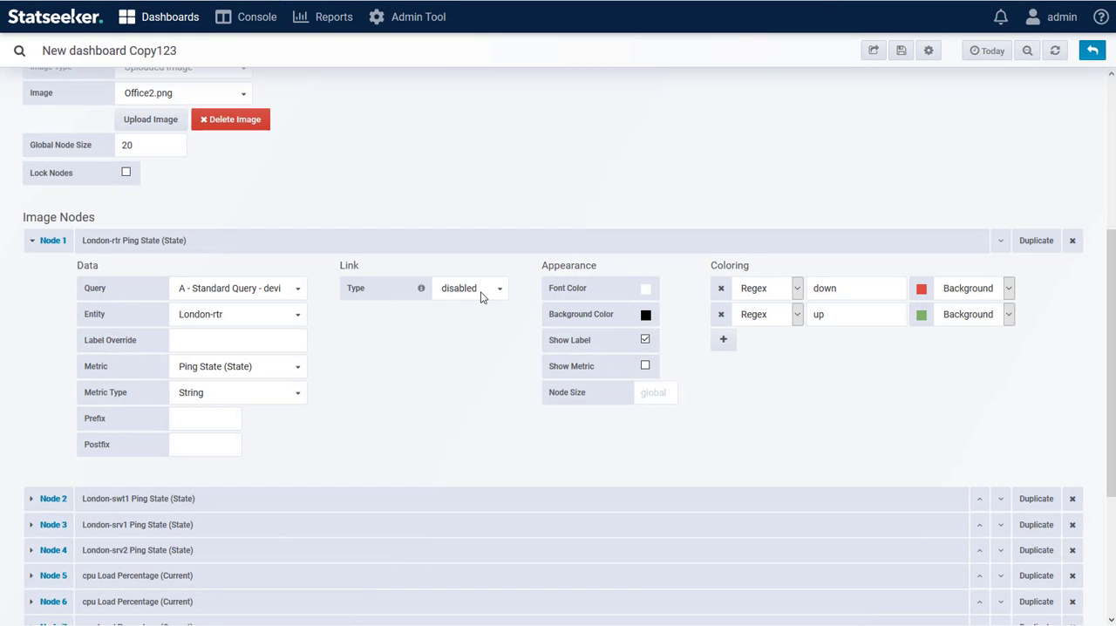
Link Node 1 to the Device Overview dashboard with URL parameter var-Device=London-rtr, opening in a new tab
left_click(481, 294)
left_click(471, 324)
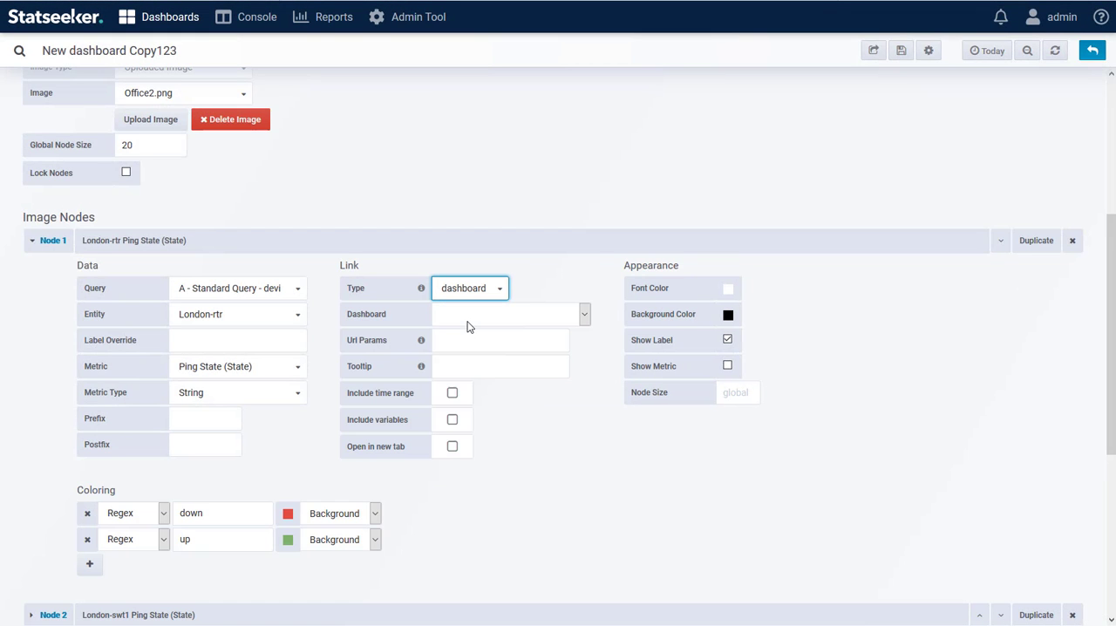
left_click(561, 319)
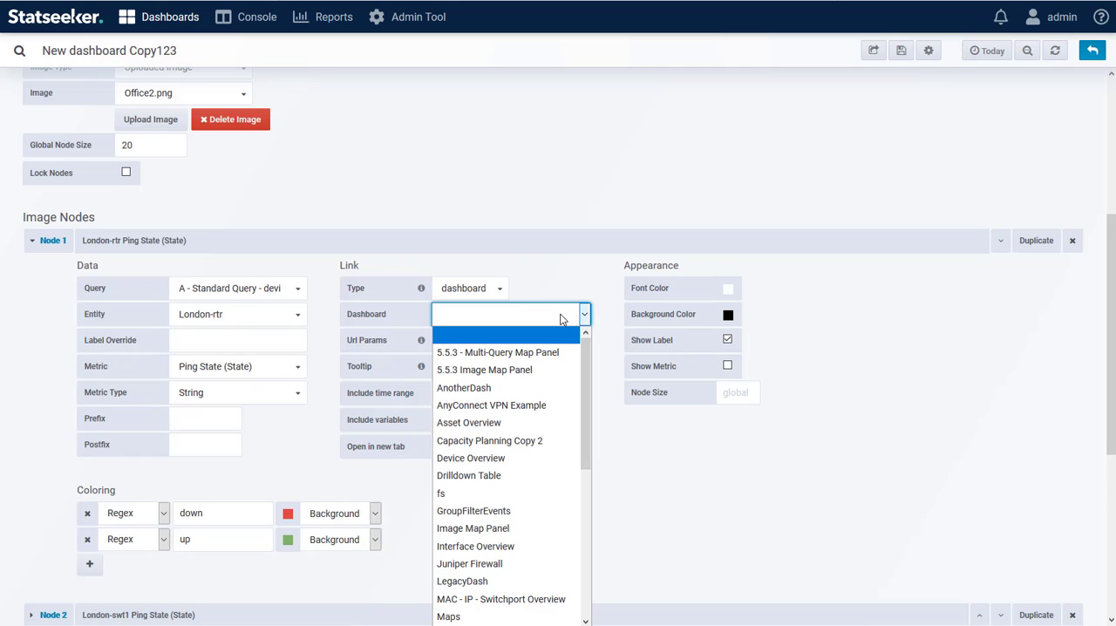
left_click(529, 455)
scroll(492, 366, "down", 1)
left_click(482, 277)
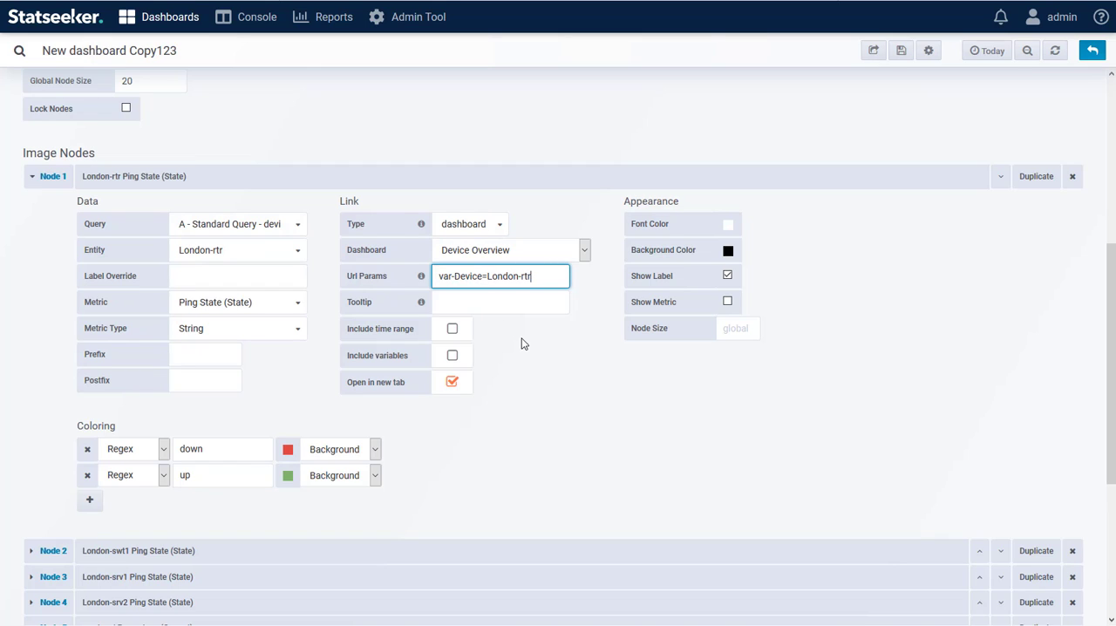
Return to the dashboard and follow the London-rtr node's link to test it
left_click(1093, 51)
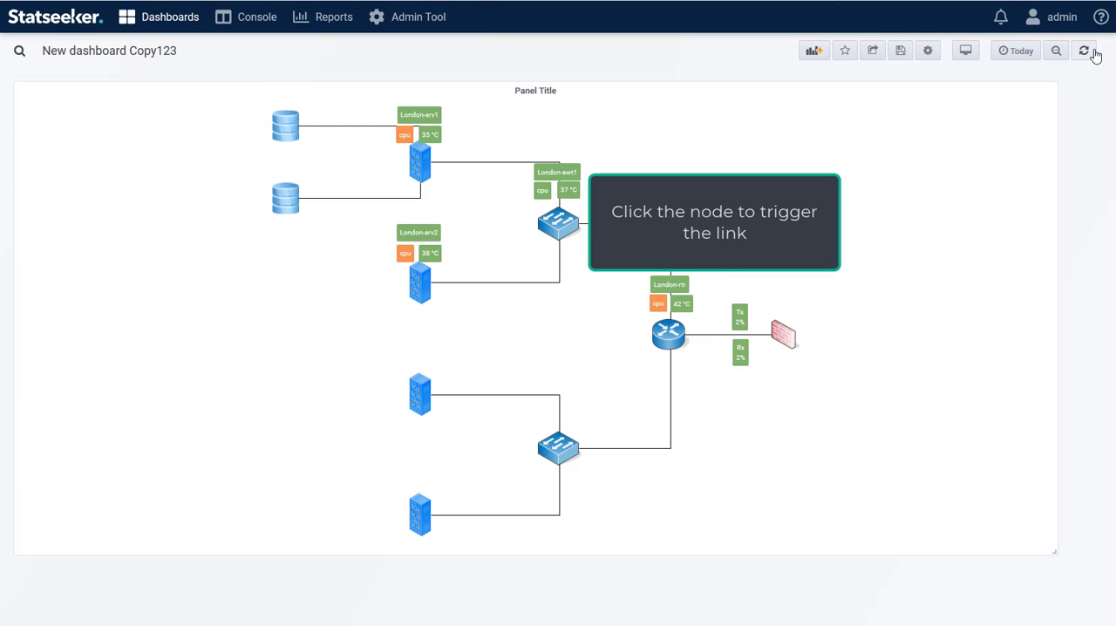
left_click(672, 288)
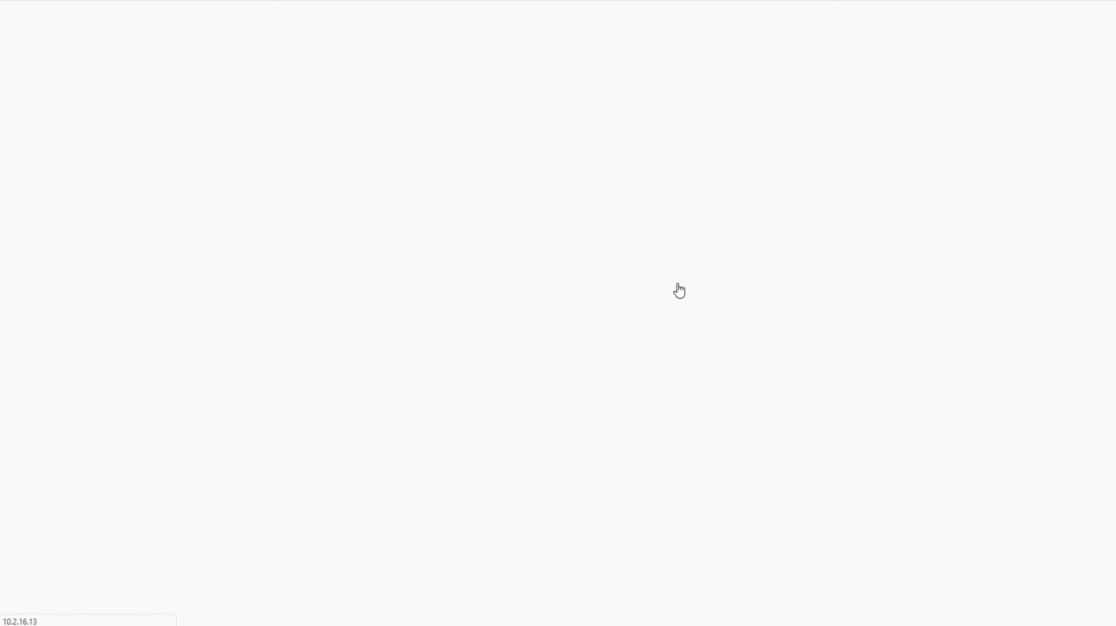